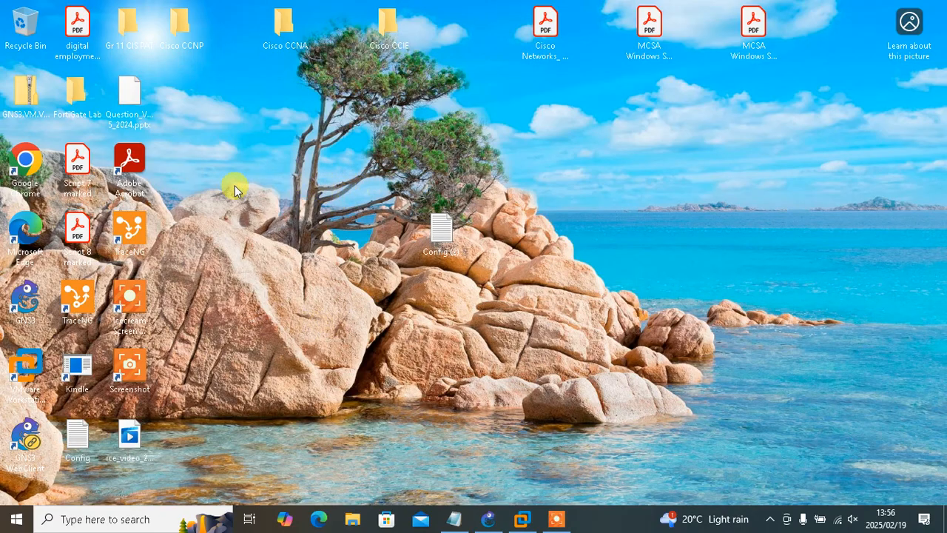
# Step: Search the web in Chrome for "gns3 download" and review the installers and GNS3 VM link on the GNS3 download page
pyautogui.doubleClick(439, 250)
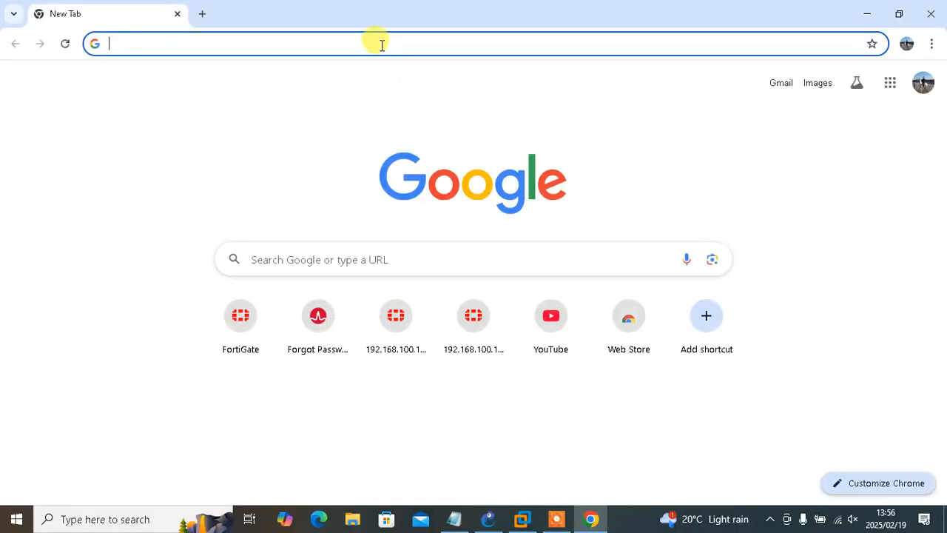
pyautogui.click(382, 45)
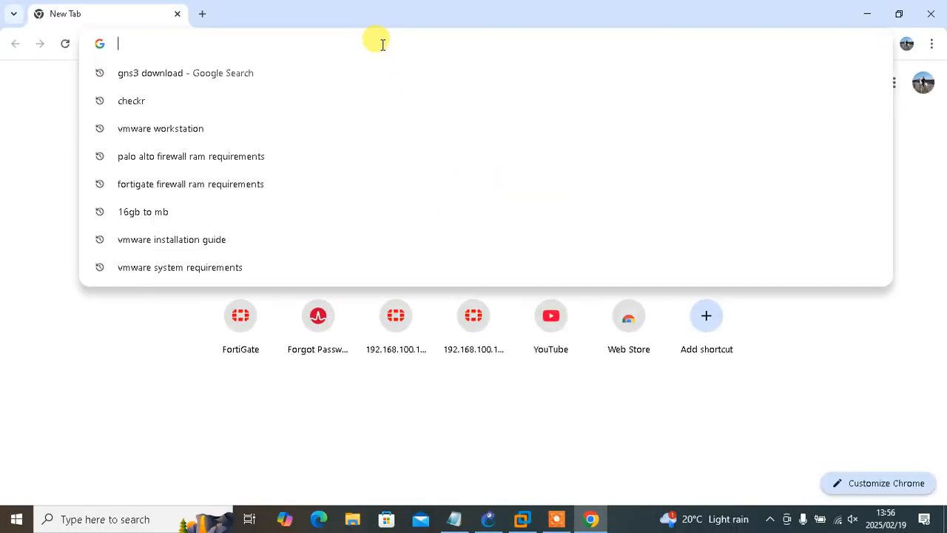
pyautogui.click(181, 78)
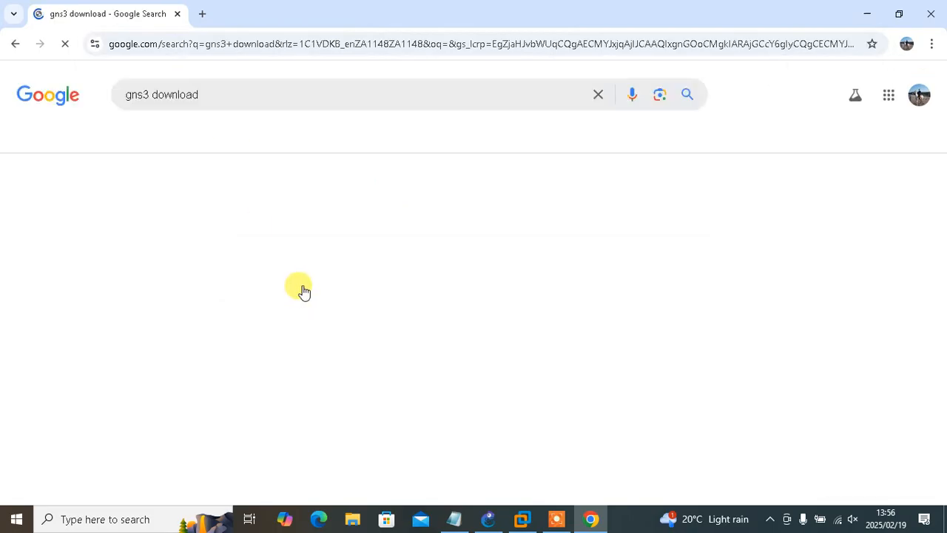
pyautogui.click(155, 205)
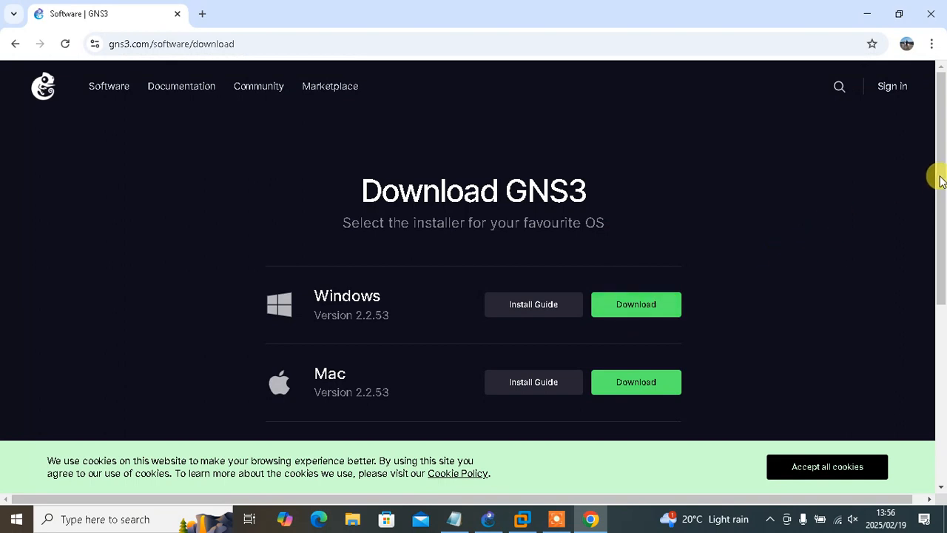
pyautogui.moveTo(937, 178); pyautogui.dragTo(930, 247)
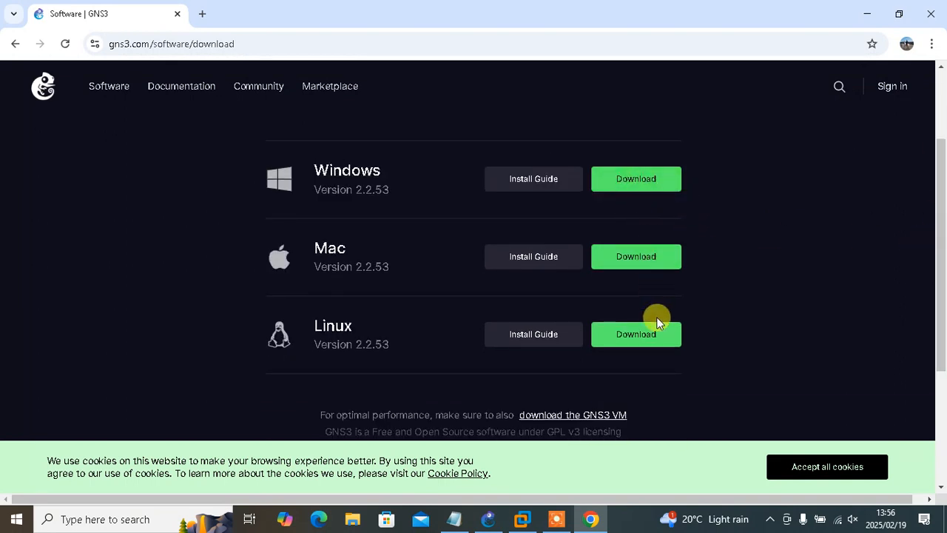
pyautogui.moveTo(936, 229); pyautogui.dragTo(921, 278)
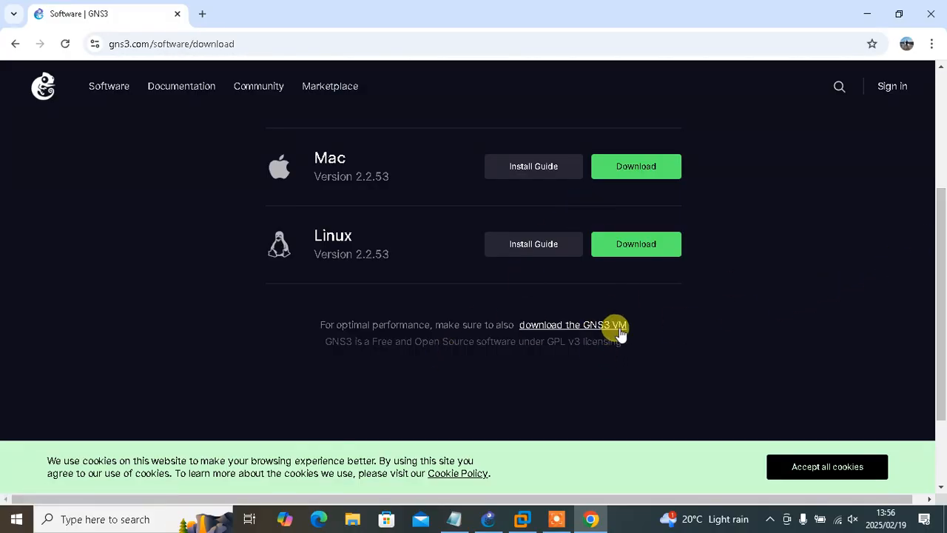
pyautogui.scroll(1, 937, 296)
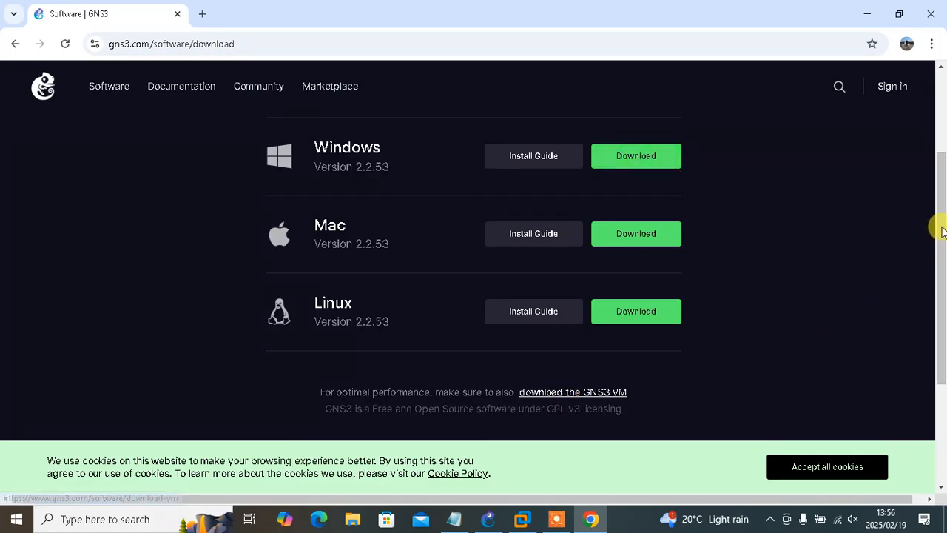
pyautogui.moveTo(936, 214); pyautogui.dragTo(936, 104)
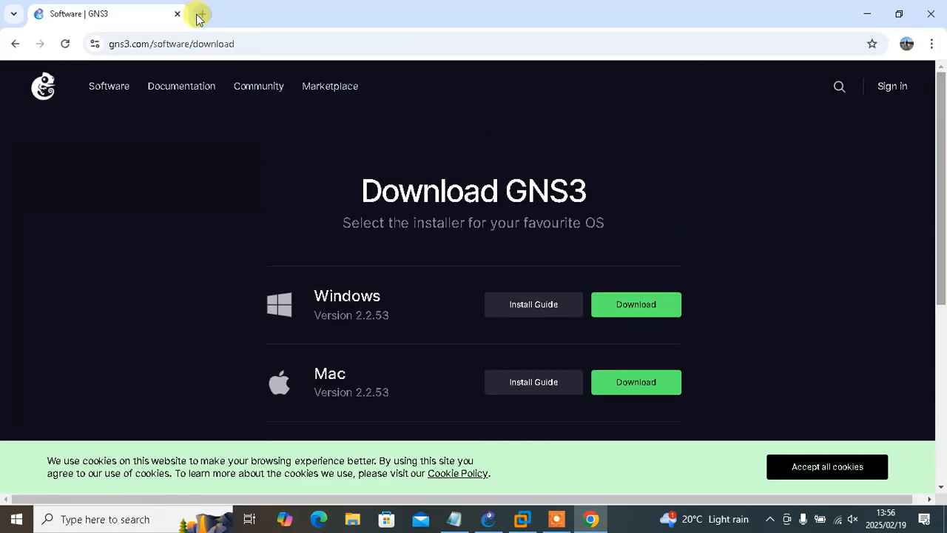
# Step: Search the web for "vmware pro 16 download" in a new tab, review the results, and close the browser
pyautogui.click(199, 17)
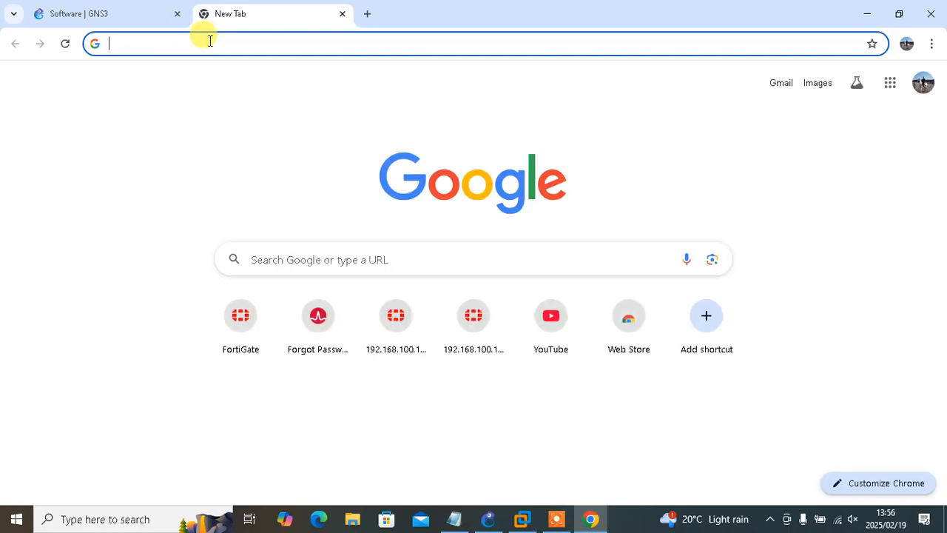
pyautogui.write('vmware ')
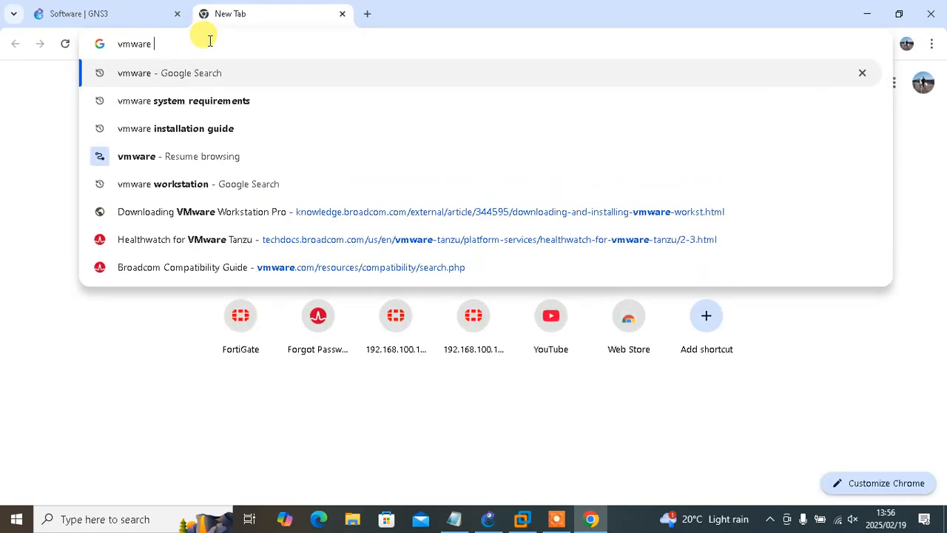
pyautogui.write('pro')
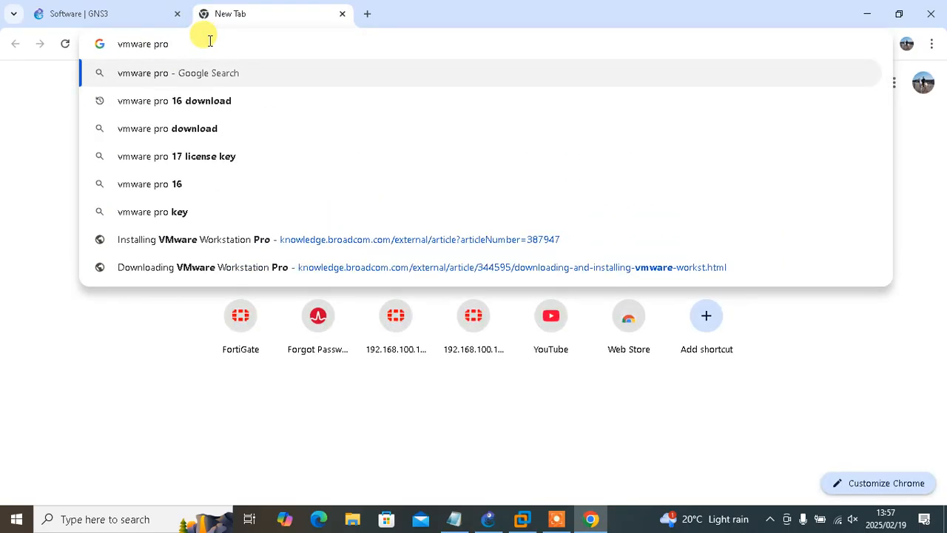
pyautogui.click(209, 115)
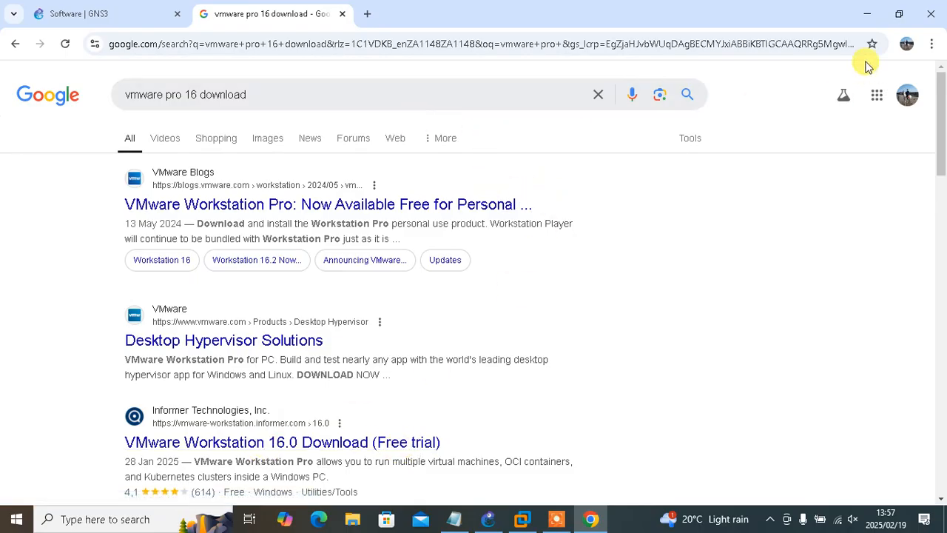
pyautogui.click(930, 13)
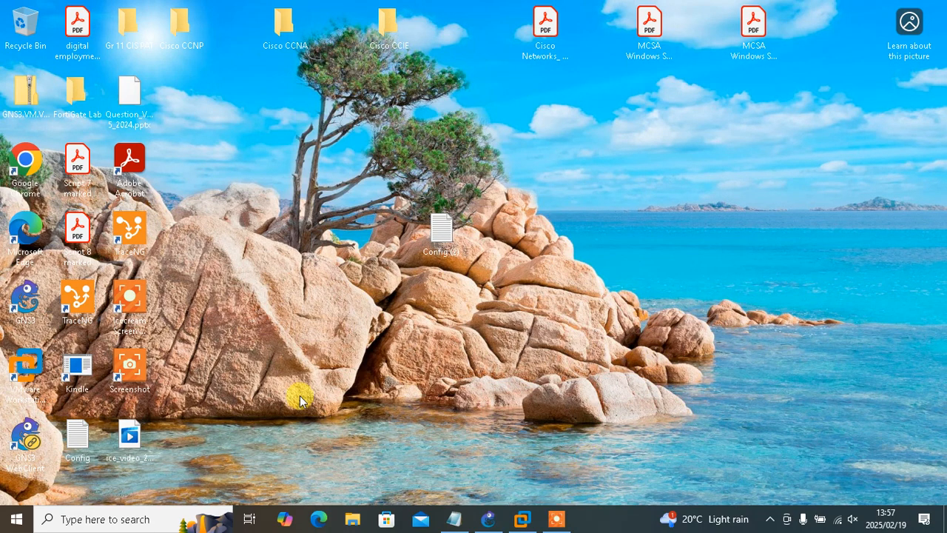
# Step: Launch the GNS3-2.2.53-all-in-one-regular (1) installer from the Downloads folder and keep its setup wizard open
pyautogui.click(352, 518)
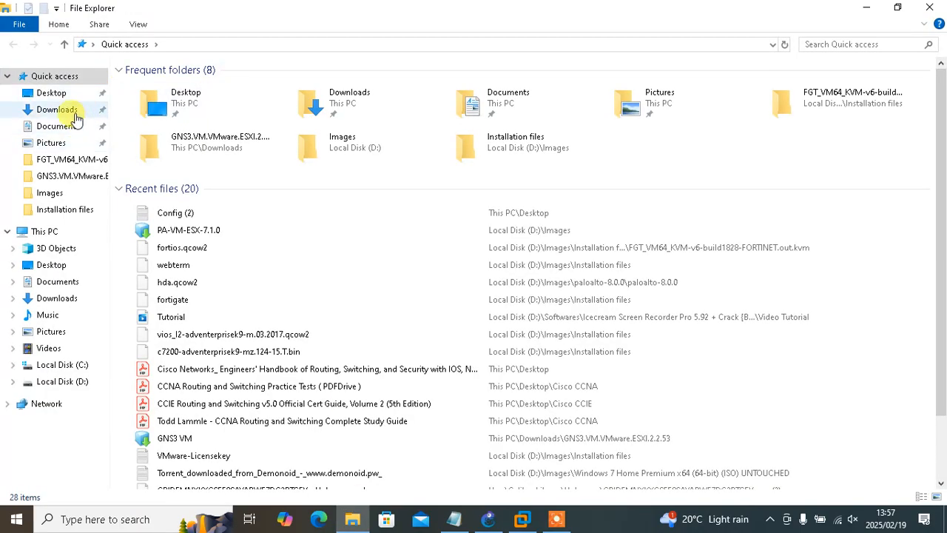
pyautogui.click(70, 112)
pyautogui.click(187, 124)
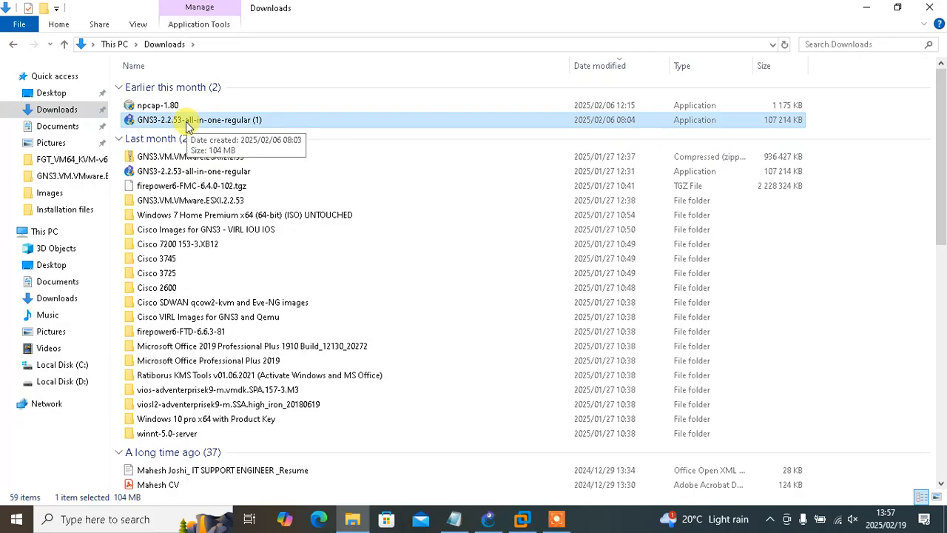
pyautogui.doubleClick(187, 127)
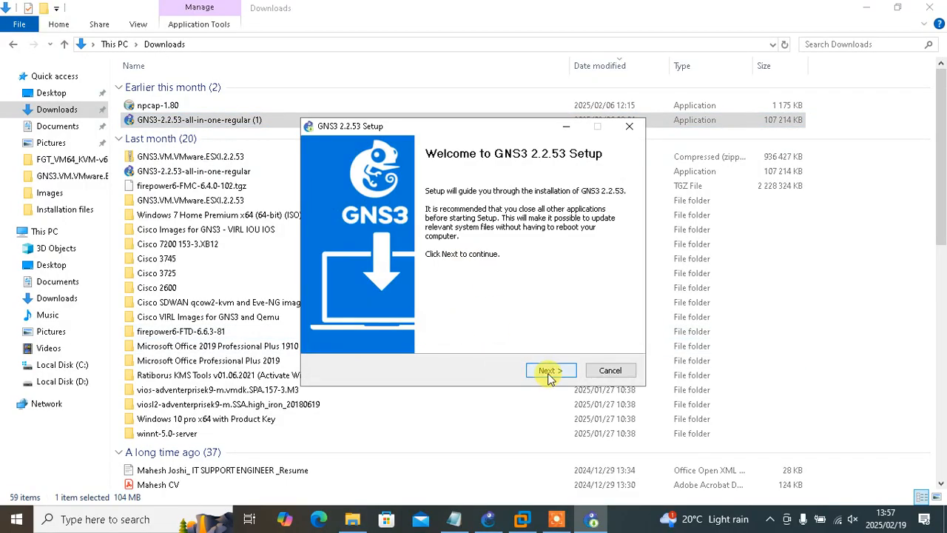
pyautogui.click(610, 370)
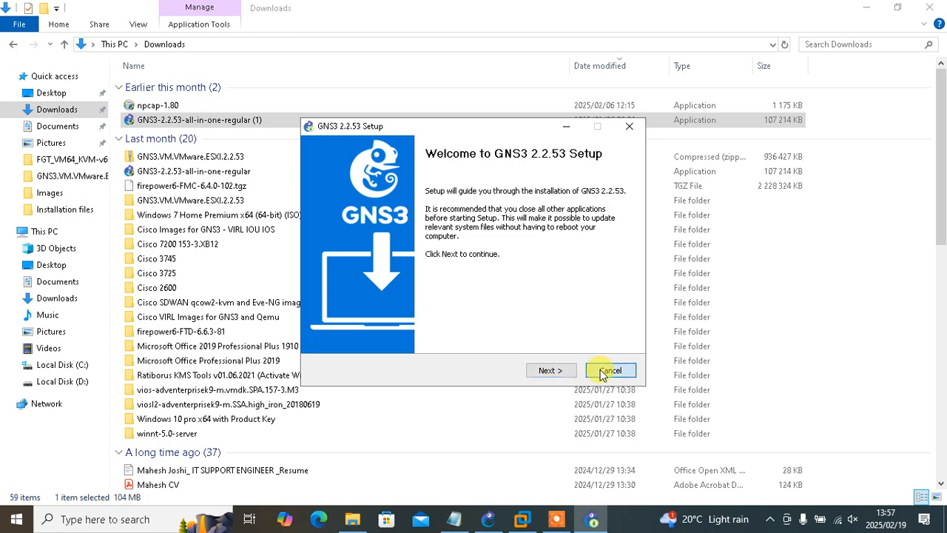
pyautogui.click(559, 307)
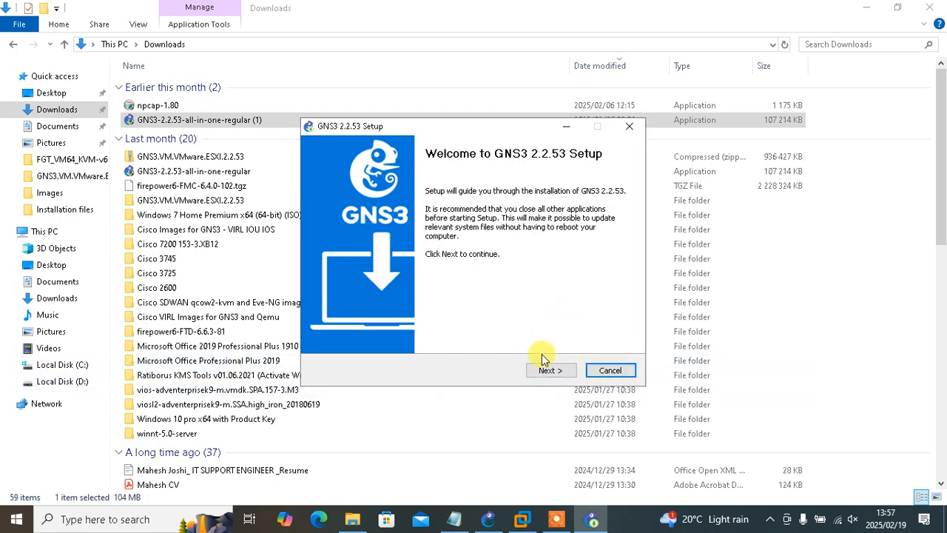
# Step: Advance the GNS3 2.2.53 setup using the GNS3 Start Menu folder and select the GNS3 VM component for installation
pyautogui.click(549, 370)
pyautogui.click(549, 371)
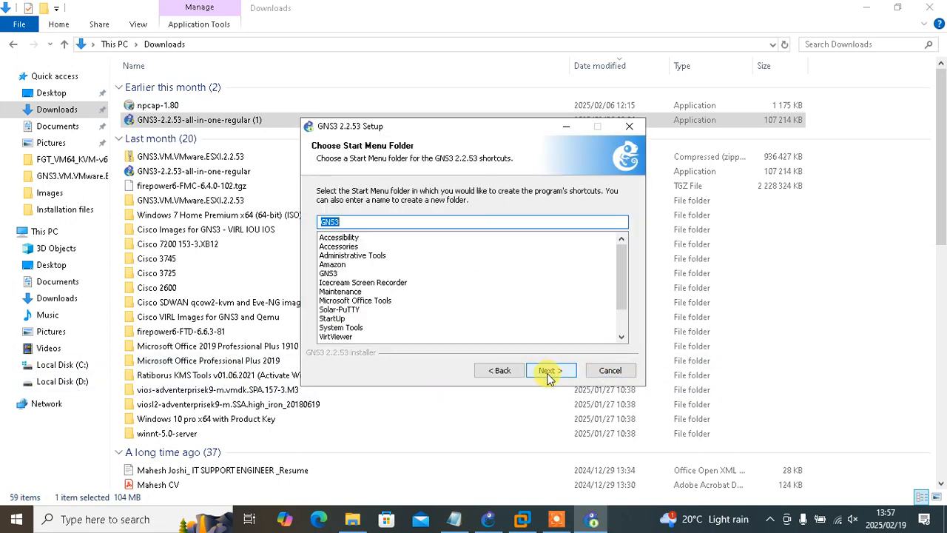
pyautogui.click(549, 370)
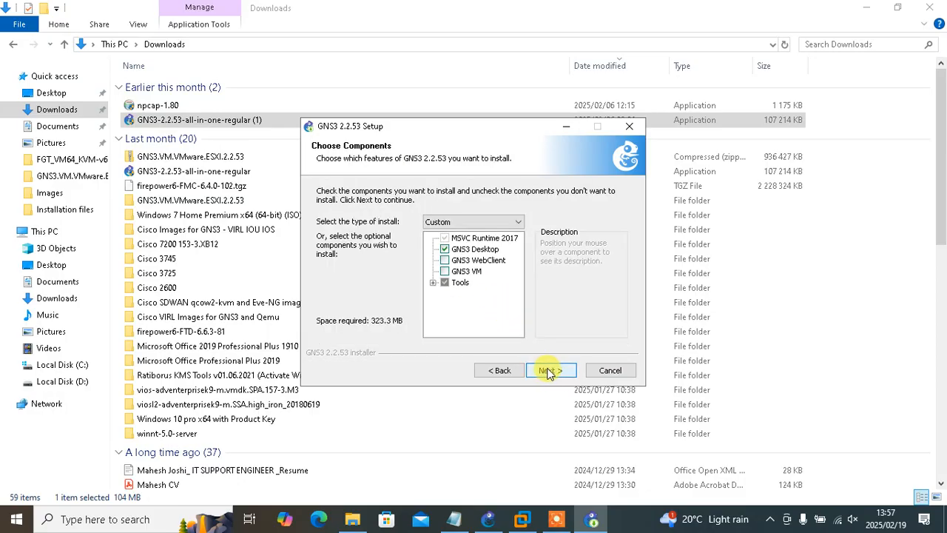
pyautogui.click(448, 275)
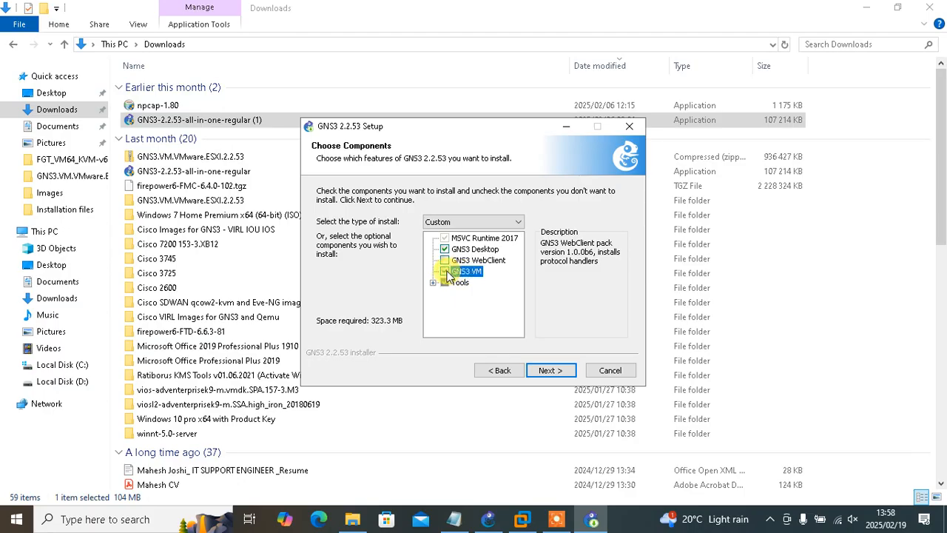
pyautogui.click(547, 372)
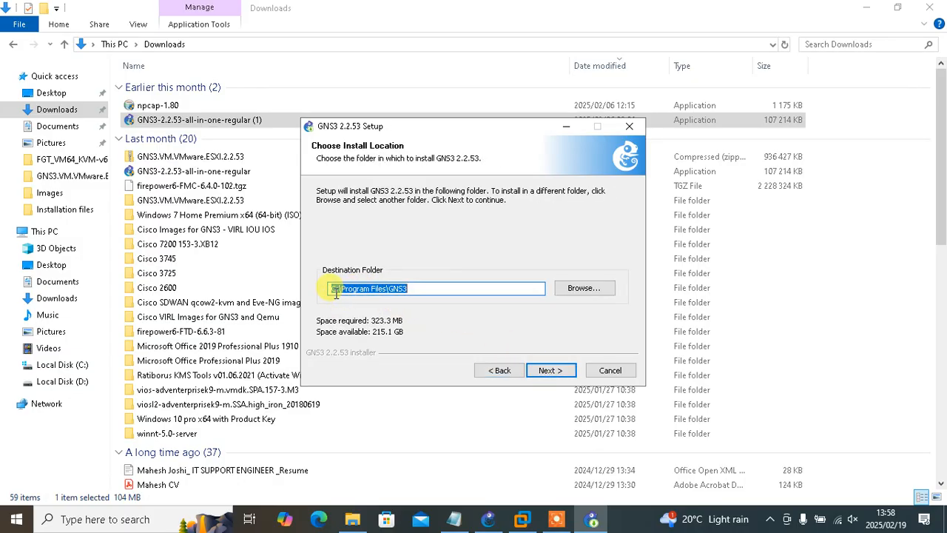
# Step: Set the installation folder to D:\Program Files\GNS3, then cancel the GNS3 setup
pyautogui.click(336, 290)
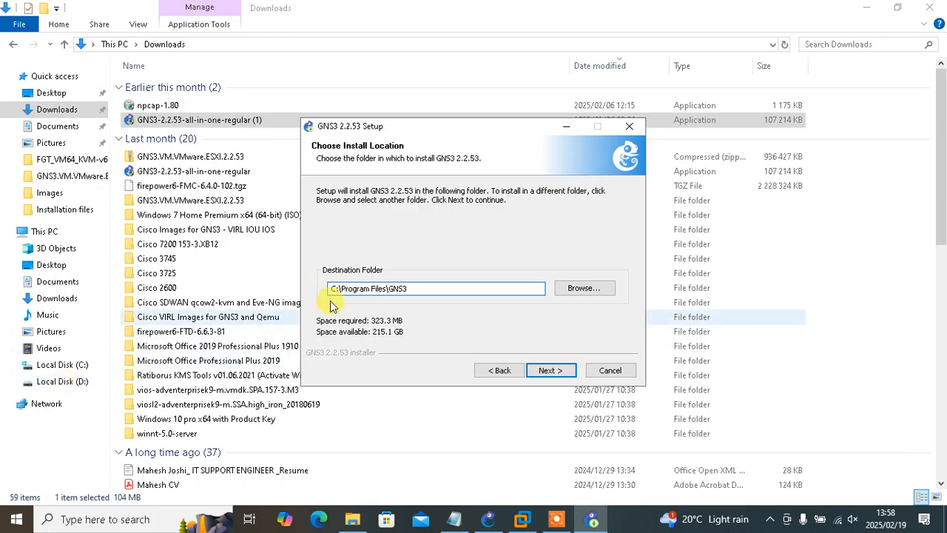
pyautogui.press('BackSpace')
pyautogui.write('D')
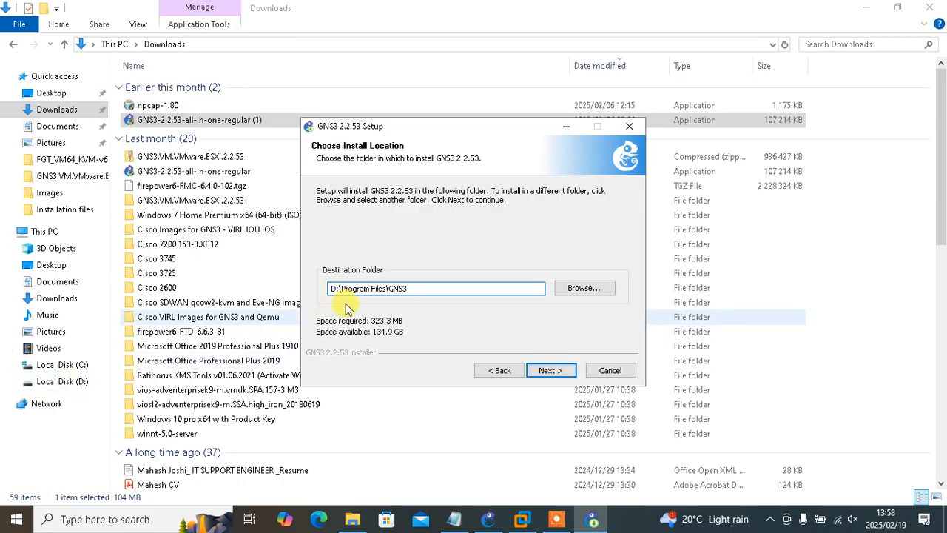
pyautogui.click(603, 374)
pyautogui.click(507, 306)
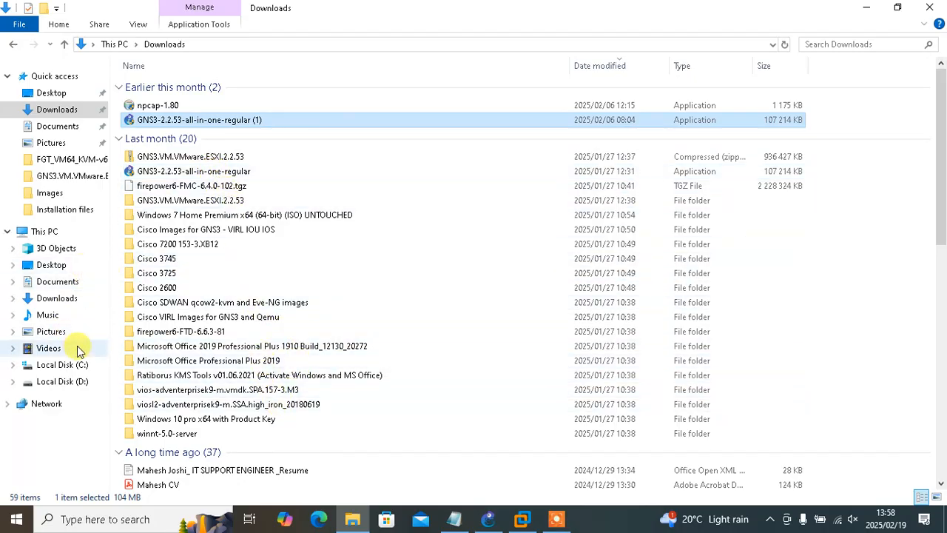
# Step: Locate the VMware-workstation-full-17.0.0-20800274 installer in D:\Images\Installation files
pyautogui.click(65, 381)
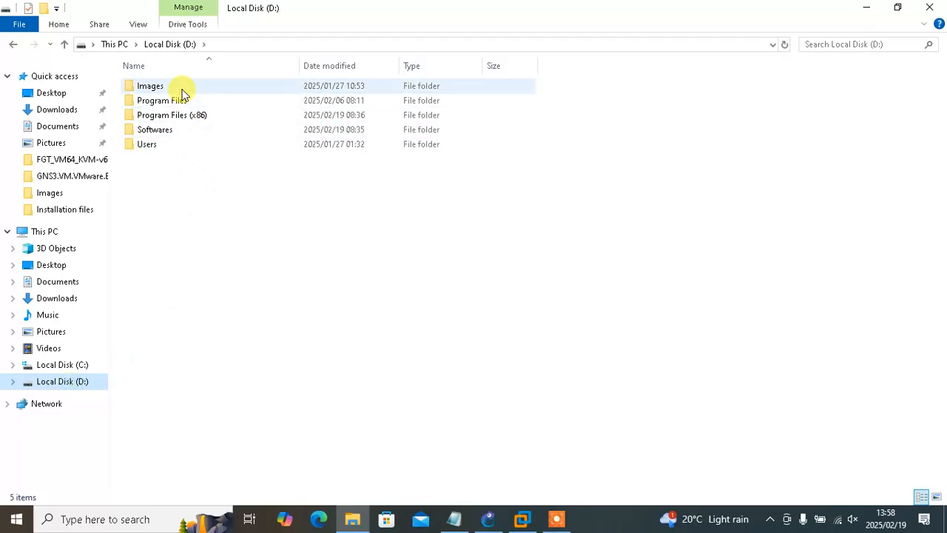
pyautogui.click(182, 89)
pyautogui.doubleClick(182, 89)
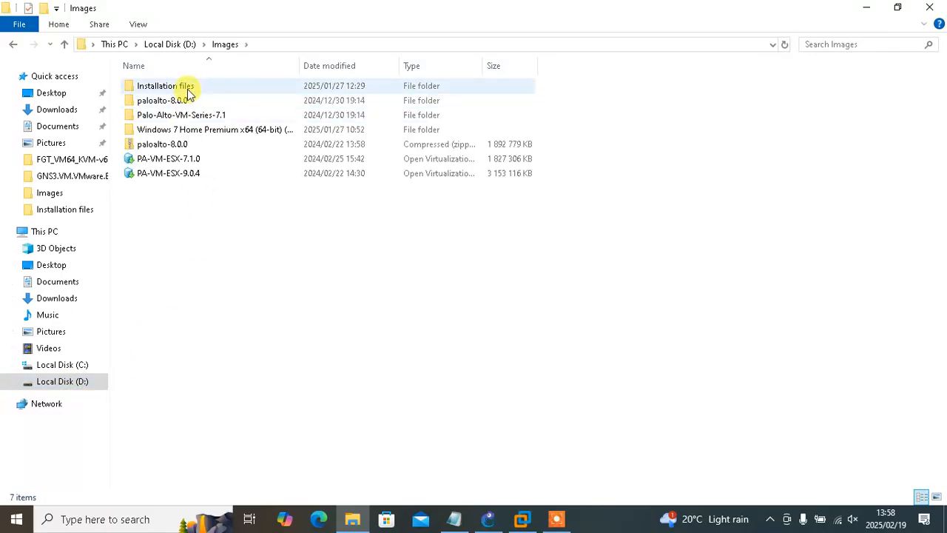
pyautogui.doubleClick(189, 93)
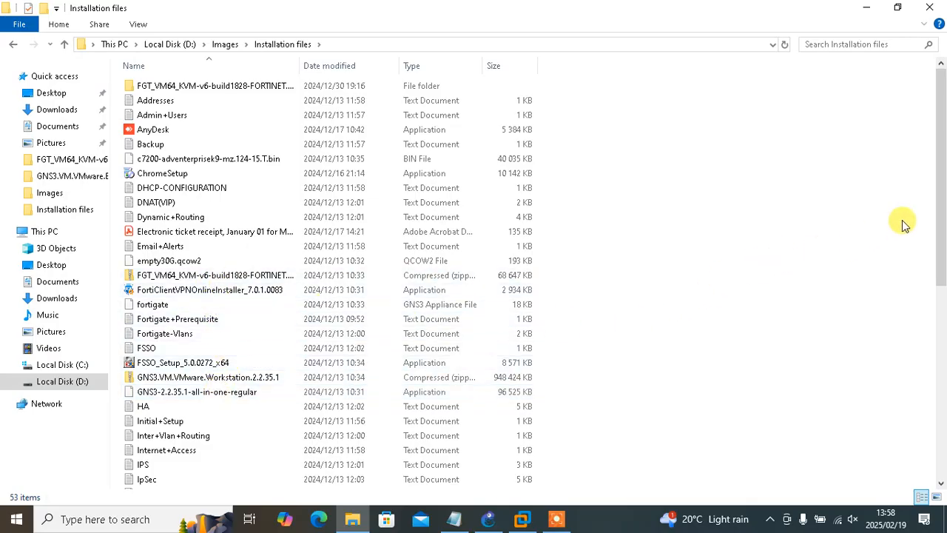
pyautogui.moveTo(943, 238); pyautogui.dragTo(930, 444)
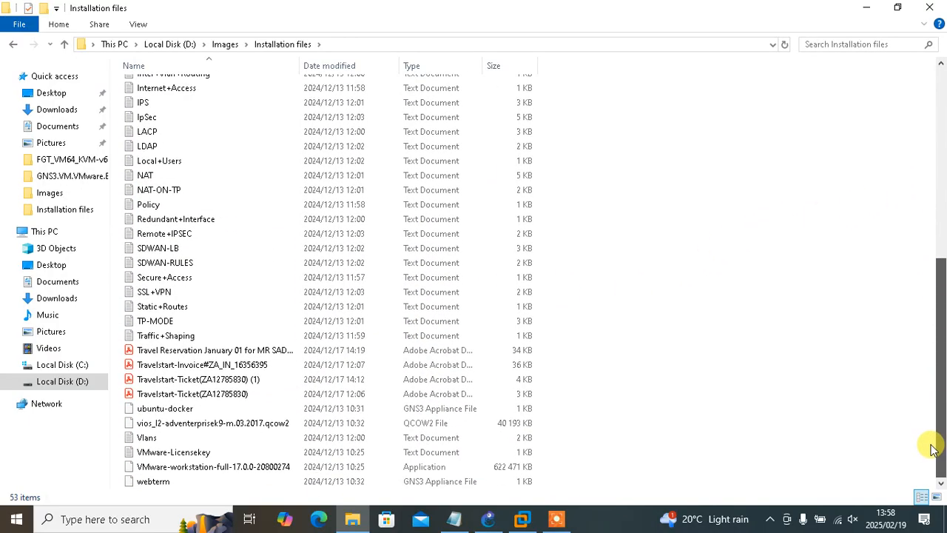
pyautogui.click(212, 471)
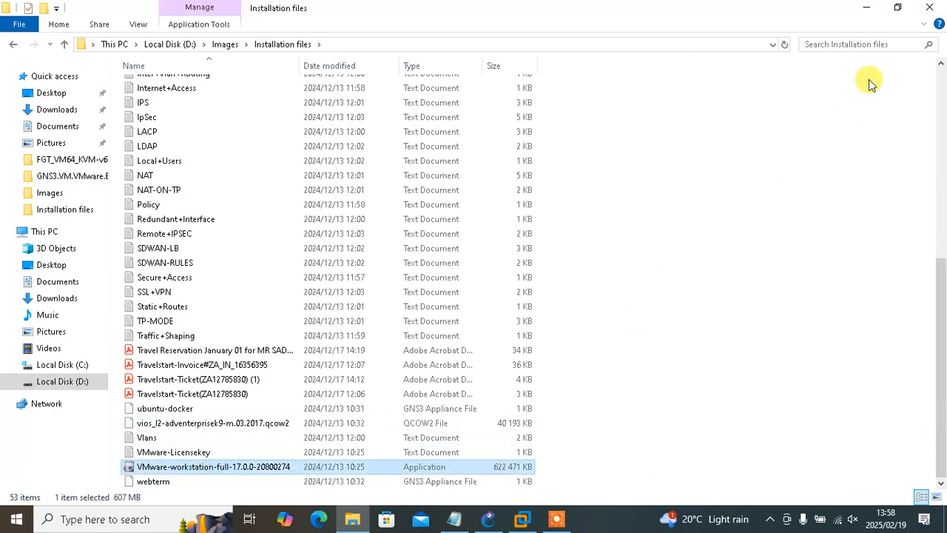
# Step: Switch to VMware Workstation to view the GNS3-VM machine, then minimize its window
pyautogui.click(868, 12)
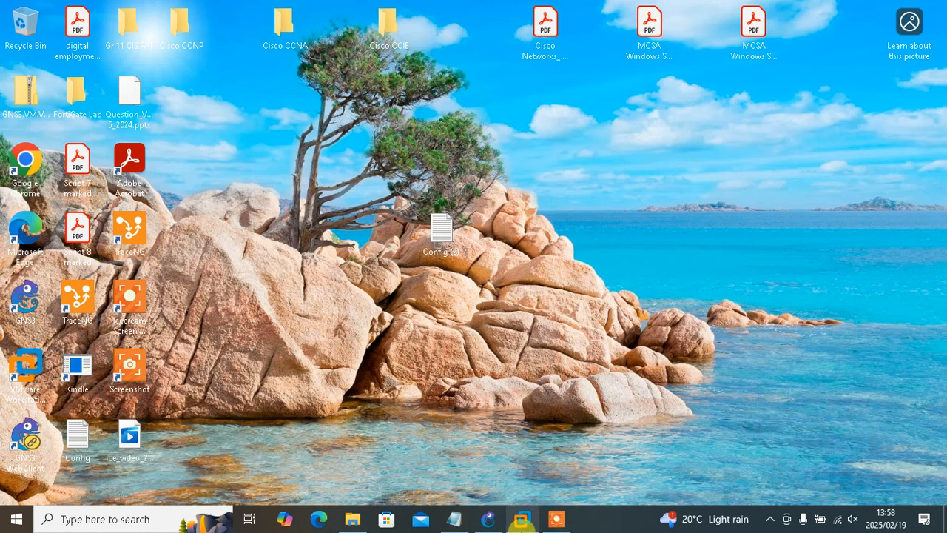
pyautogui.click(521, 522)
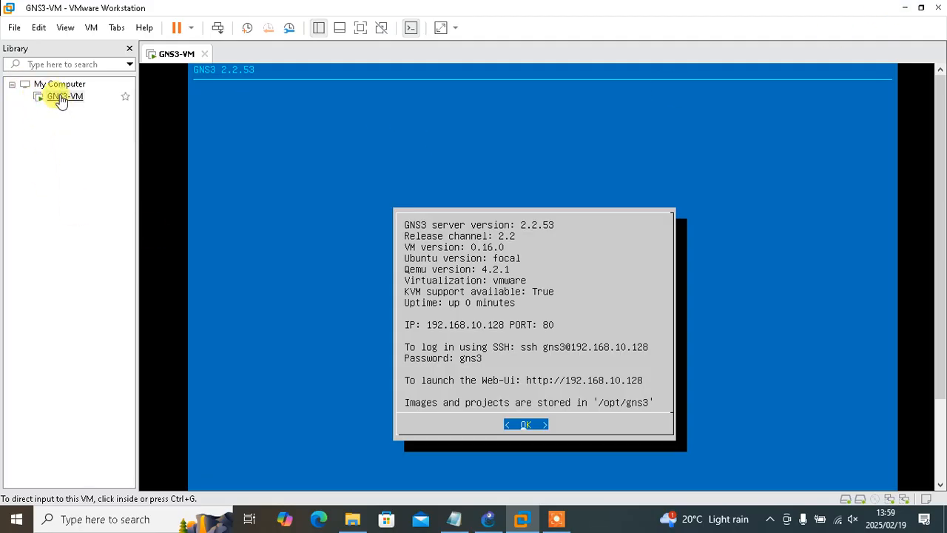
pyautogui.click(904, 8)
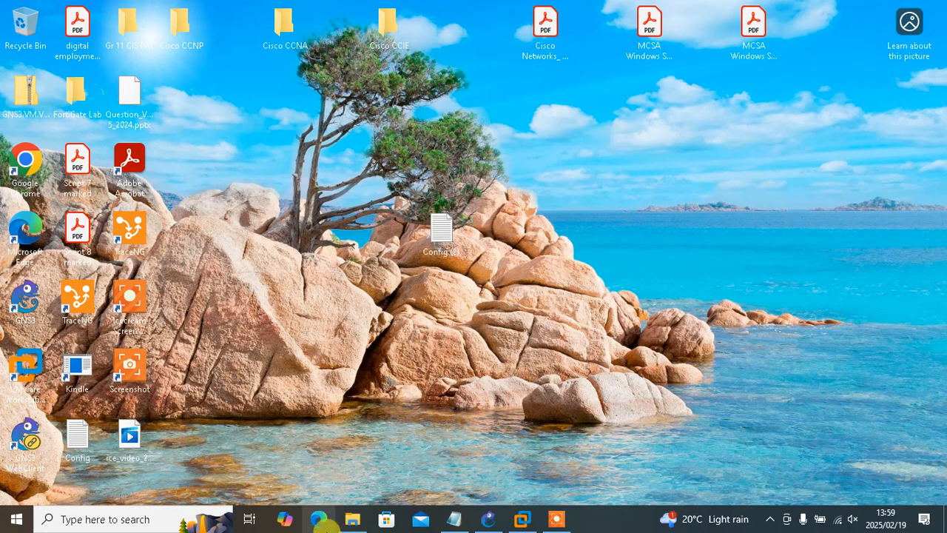
# Step: Open the GNS3.VM.VMware.ESXI.2.2.53 folder inside Downloads in File Explorer
pyautogui.click(352, 519)
pyautogui.click(67, 111)
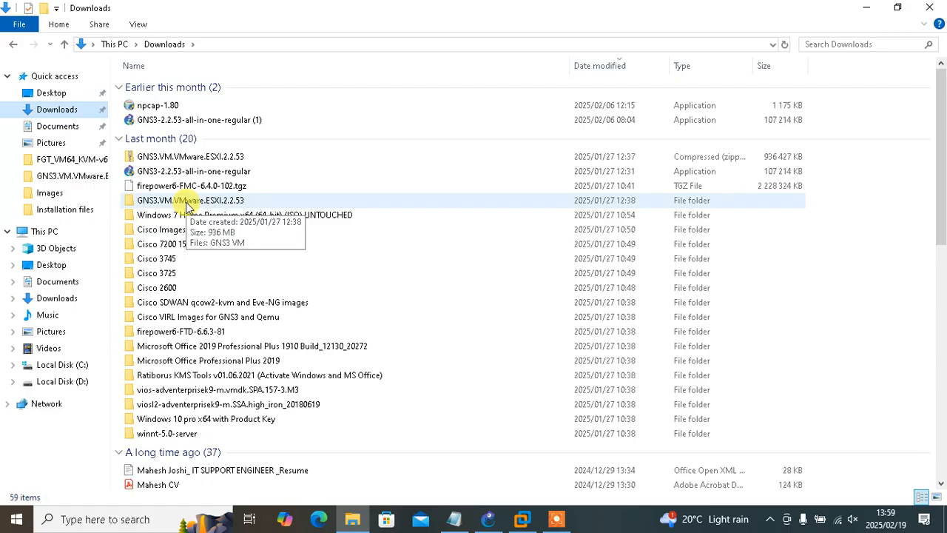
pyautogui.doubleClick(187, 202)
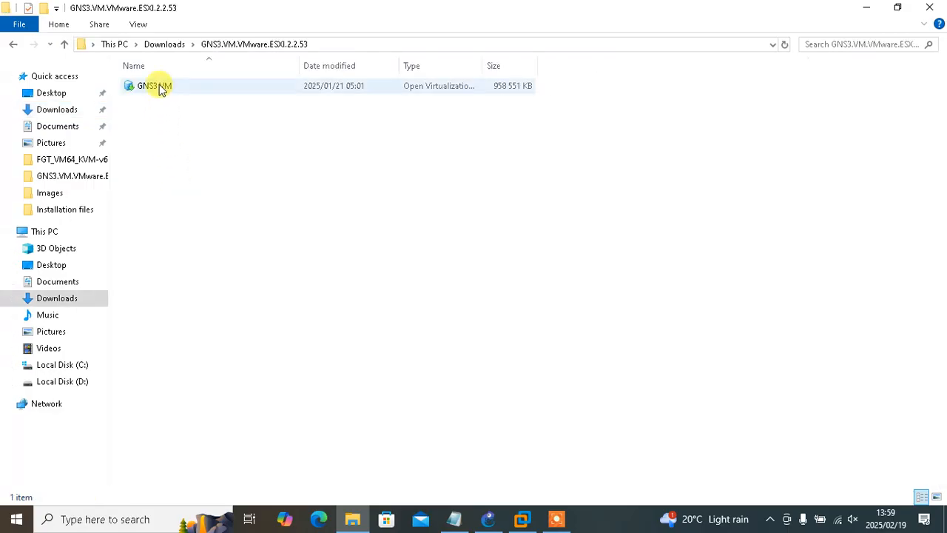
# Step: Check the option to open the GNS3 VM file with VMware Workstation, then close the File Explorer window
pyautogui.click(159, 86)
pyautogui.rightClick(159, 86)
pyautogui.click(138, 157)
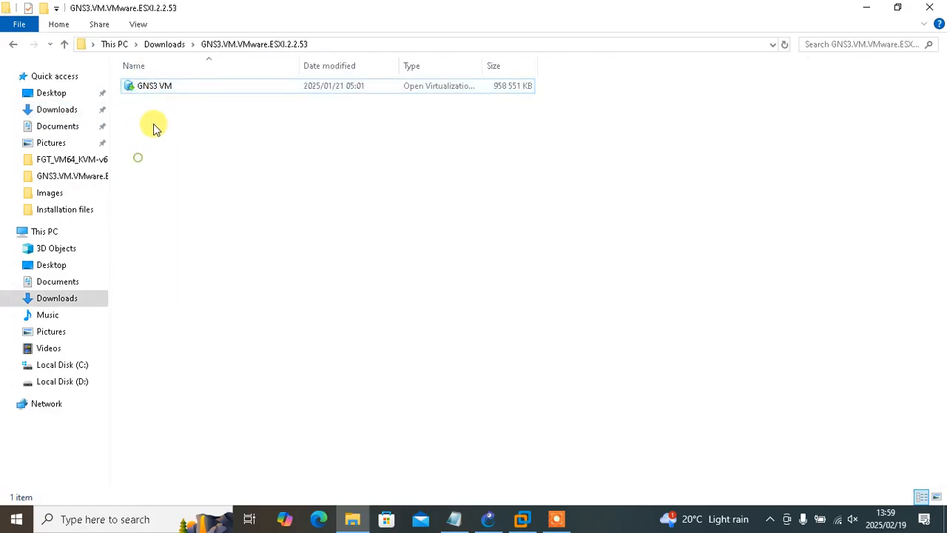
pyautogui.rightClick(159, 89)
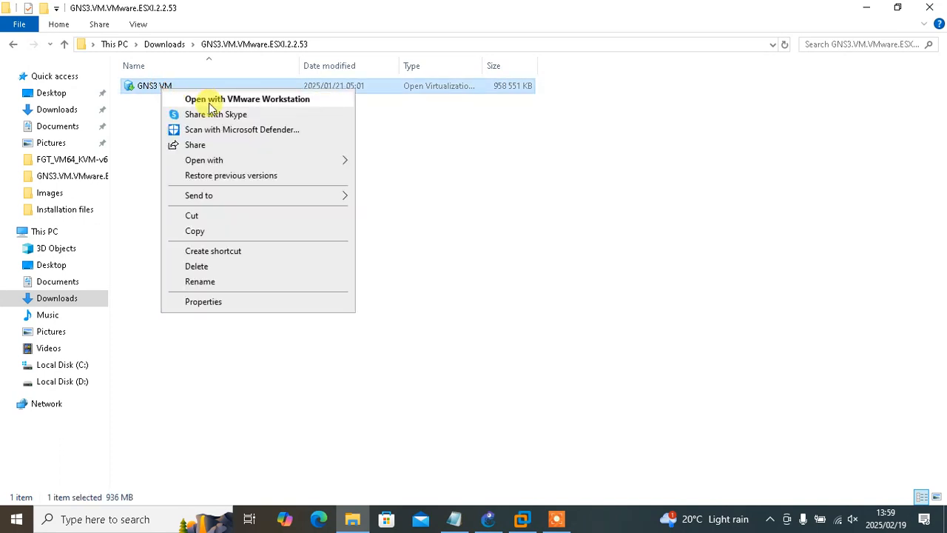
pyautogui.click(699, 171)
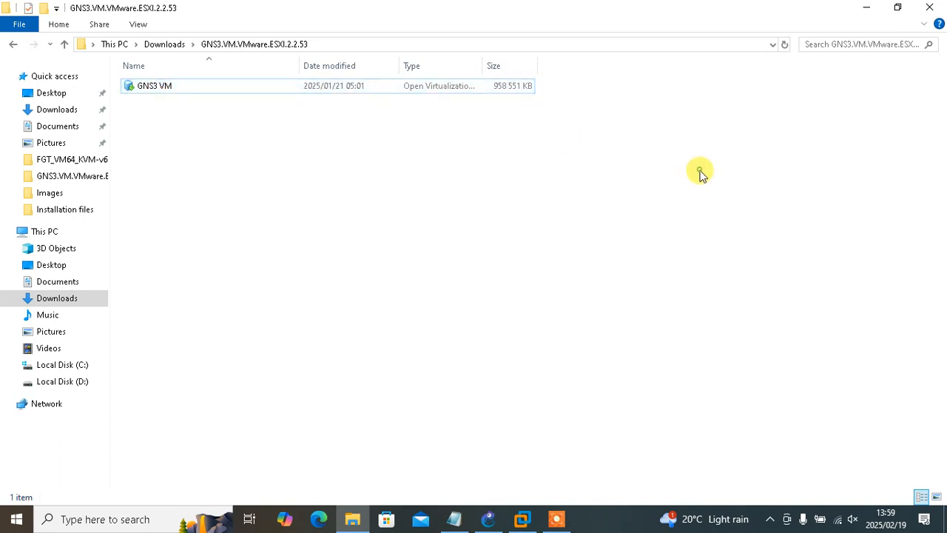
pyautogui.click(929, 9)
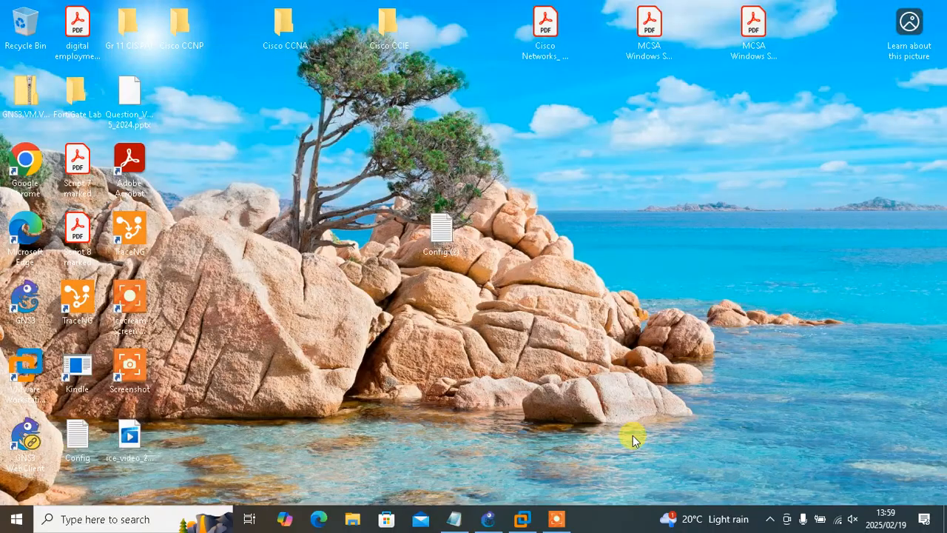
# Step: Switch to VMware Workstation and open the Virtual Network Editor with administrator privileges for changing settings
pyautogui.click(527, 521)
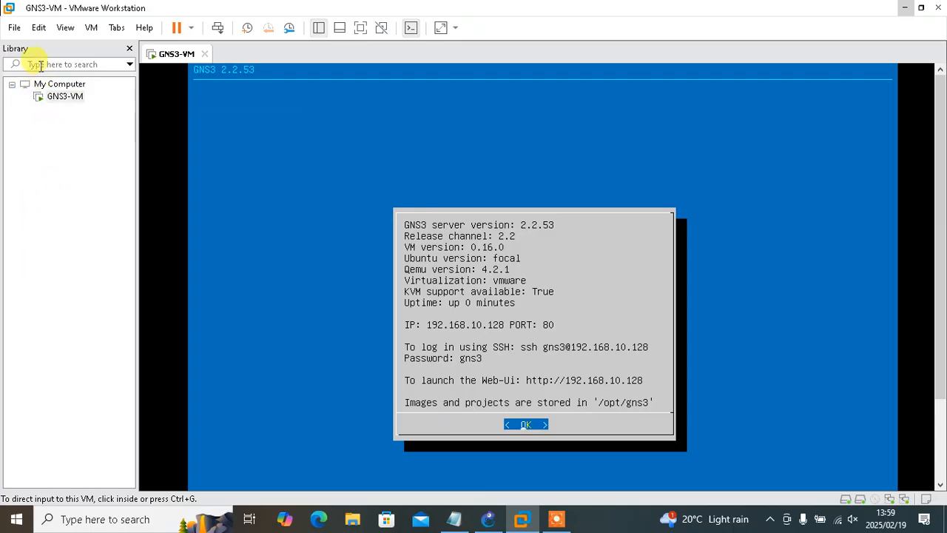
pyautogui.click(41, 30)
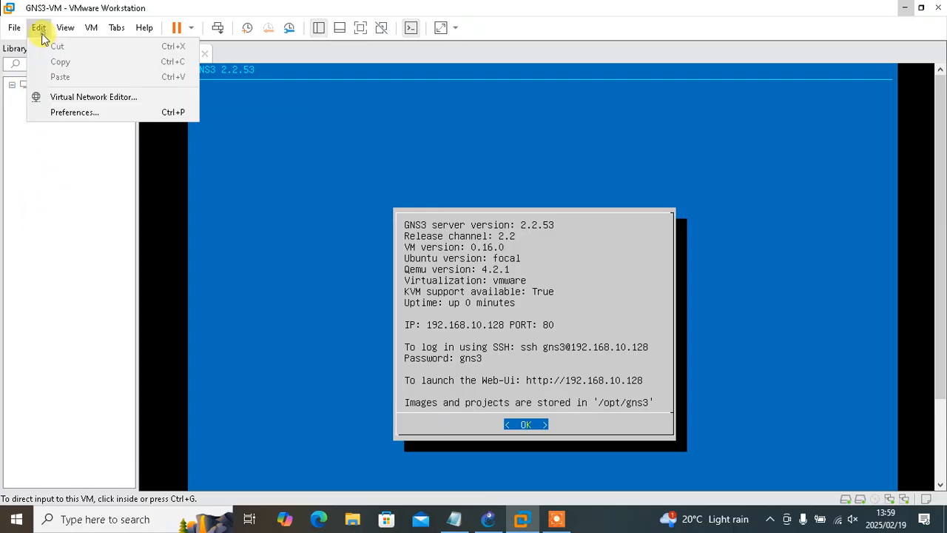
pyautogui.click(77, 104)
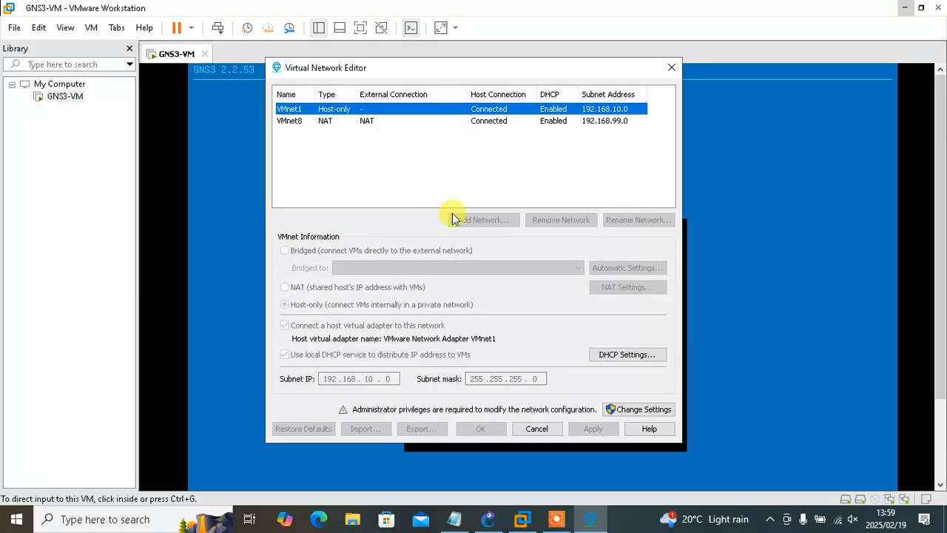
pyautogui.click(633, 413)
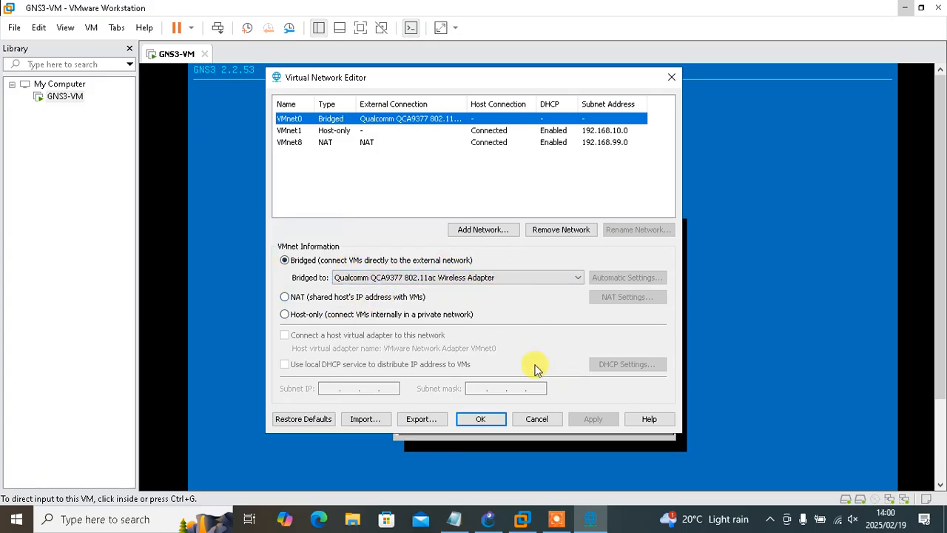
# Step: Review VMnet0's bridged adapter choices, keeping Qualcomm QCA9377 802.11ac Wireless Adapter, and VMnet1's host-only settings, then cancel the network editor
pyautogui.click(513, 279)
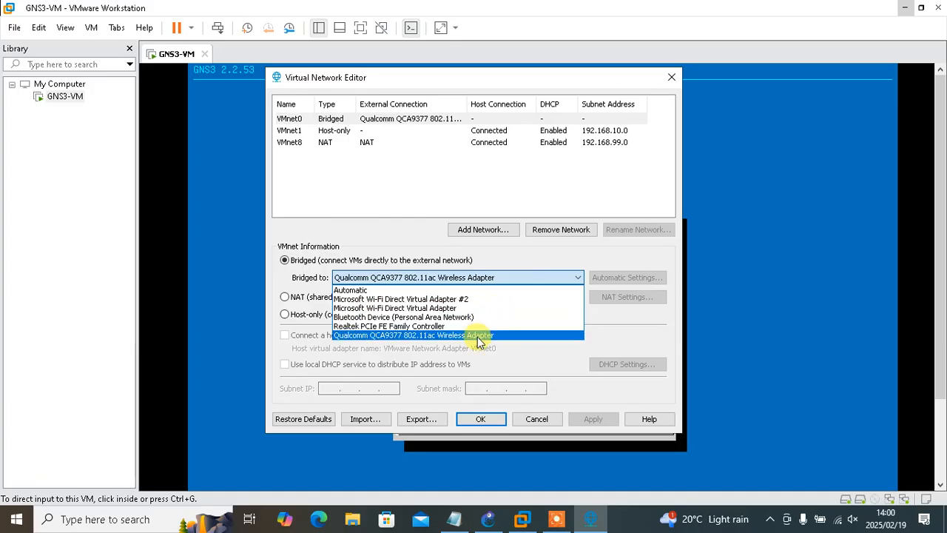
pyautogui.click(477, 337)
pyautogui.click(525, 285)
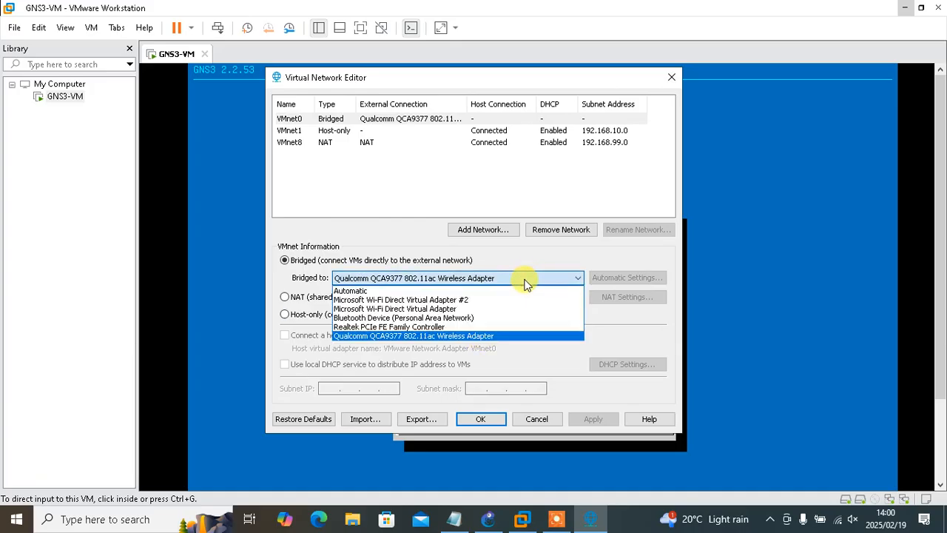
pyautogui.click(486, 335)
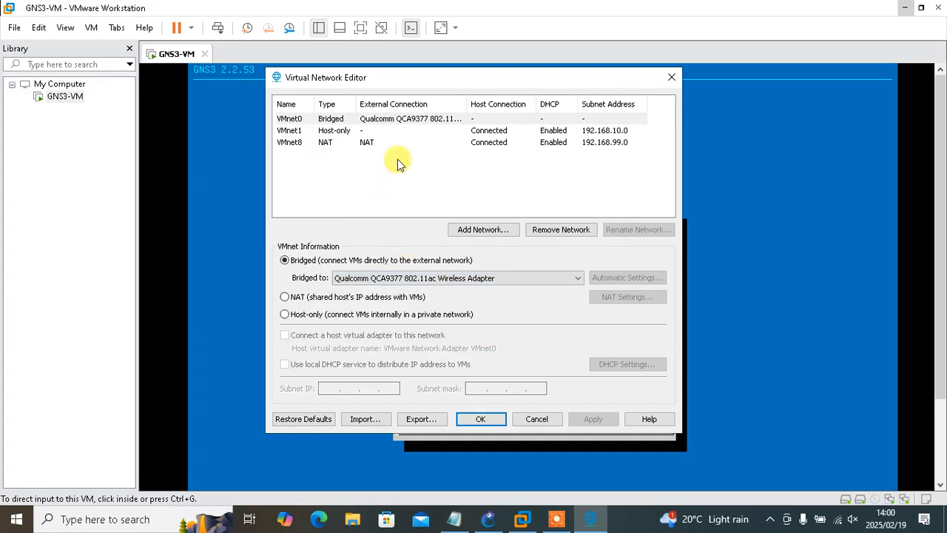
pyautogui.click(334, 131)
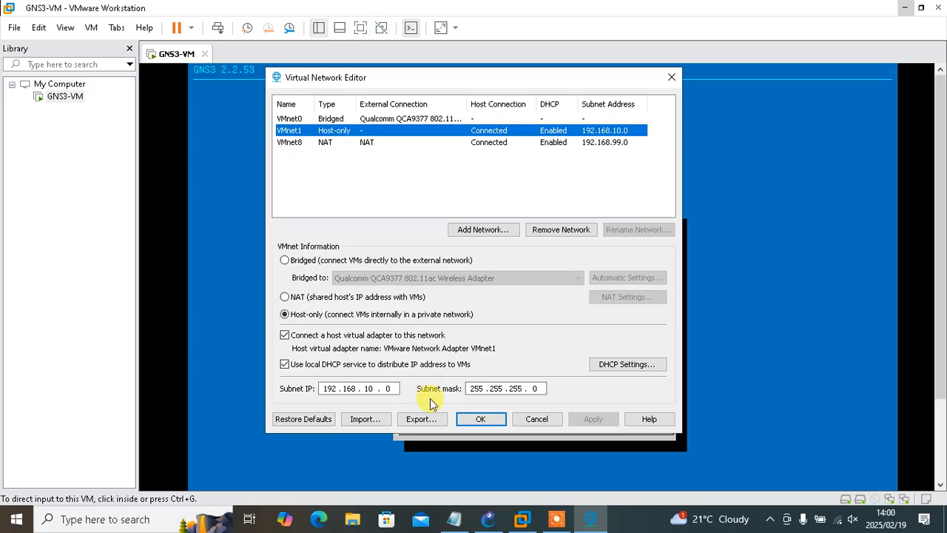
pyautogui.click(537, 419)
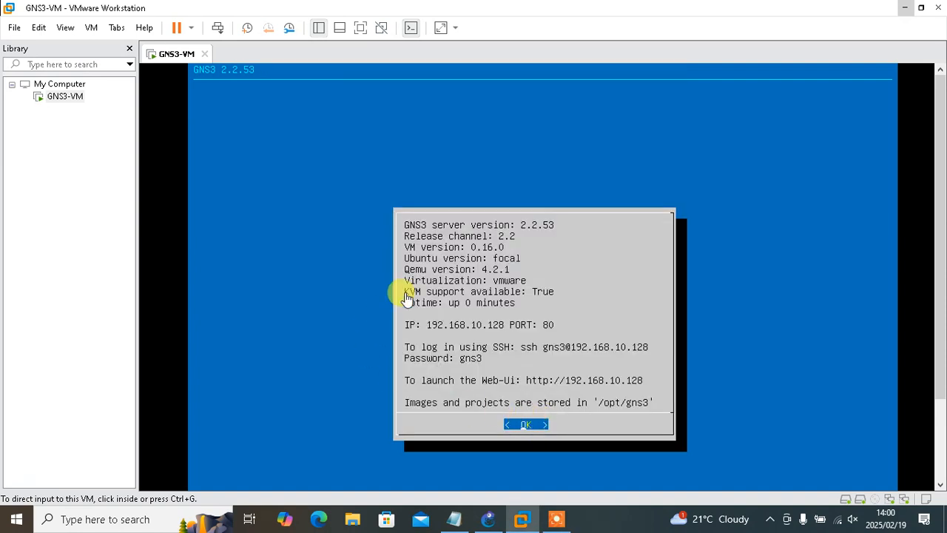
# Step: Open the GNS3-VM machine's settings and view the connection of its first network adapter
pyautogui.rightClick(63, 101)
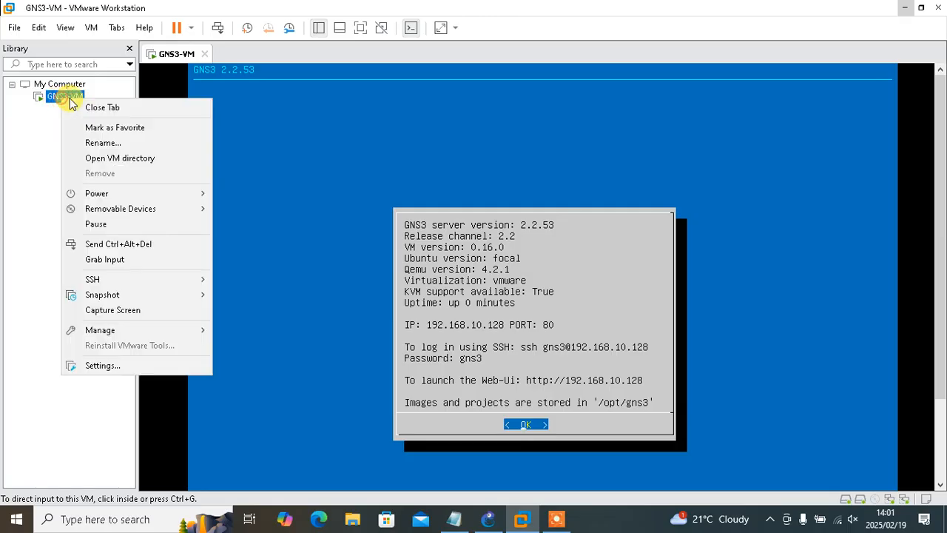
pyautogui.click(96, 367)
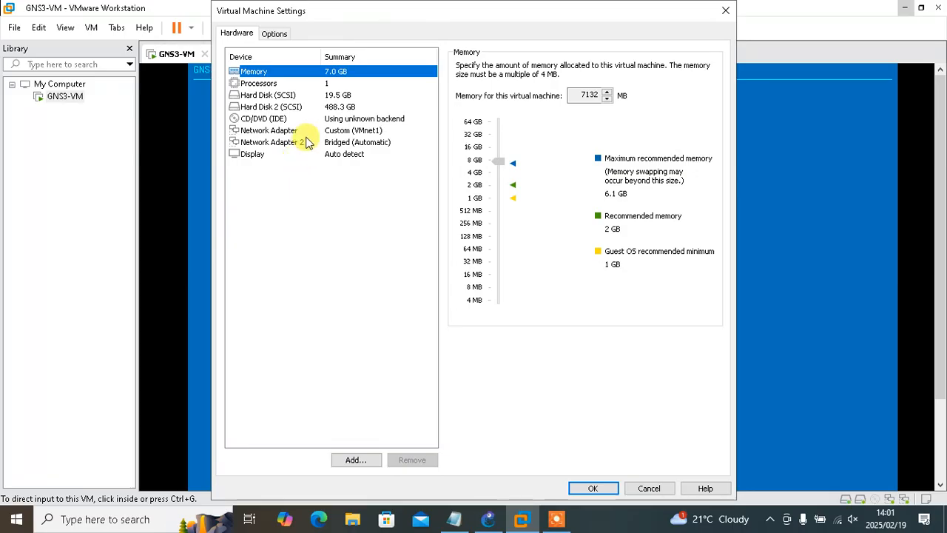
pyautogui.click(281, 131)
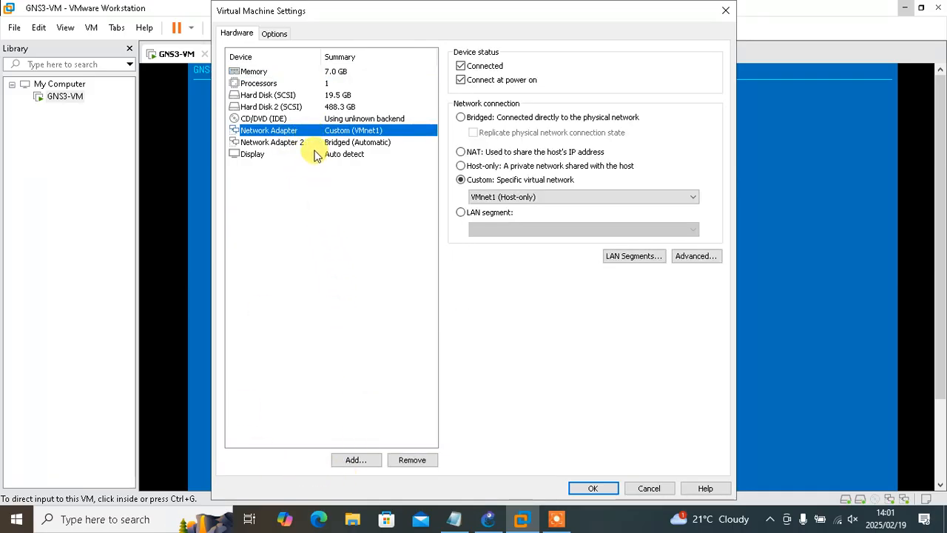
pyautogui.click(360, 243)
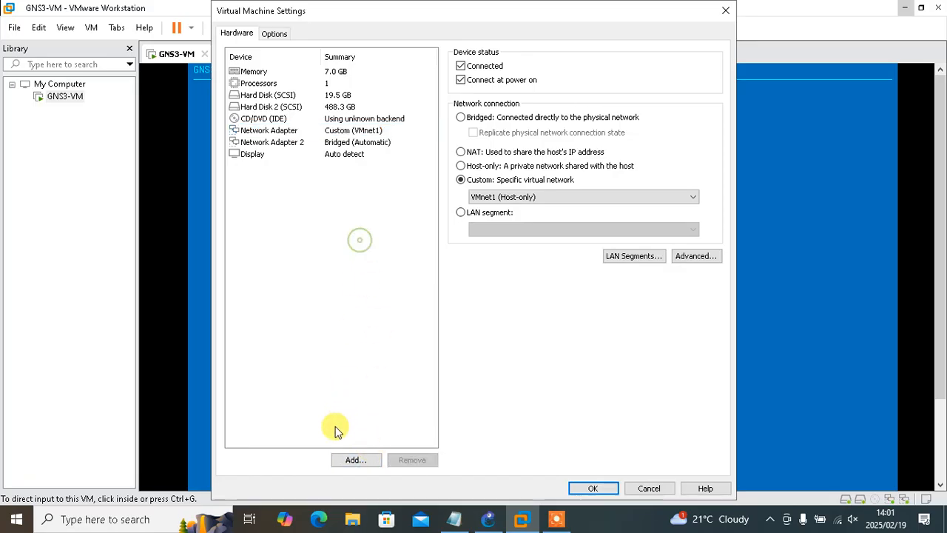
# Step: Add a third network adapter to the GNS3-VM, choose a custom specific virtual network for it, then remove the adapter
pyautogui.click(344, 461)
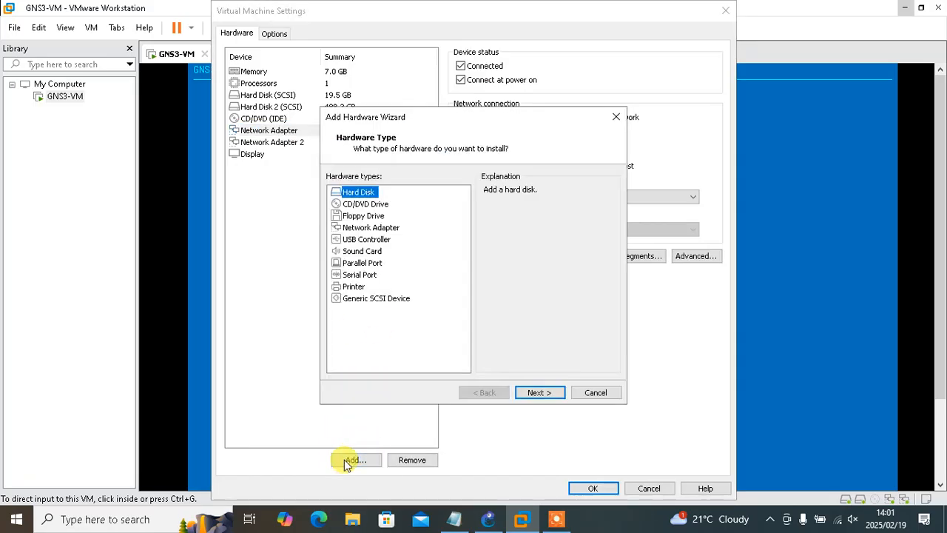
pyautogui.click(370, 228)
pyautogui.click(540, 392)
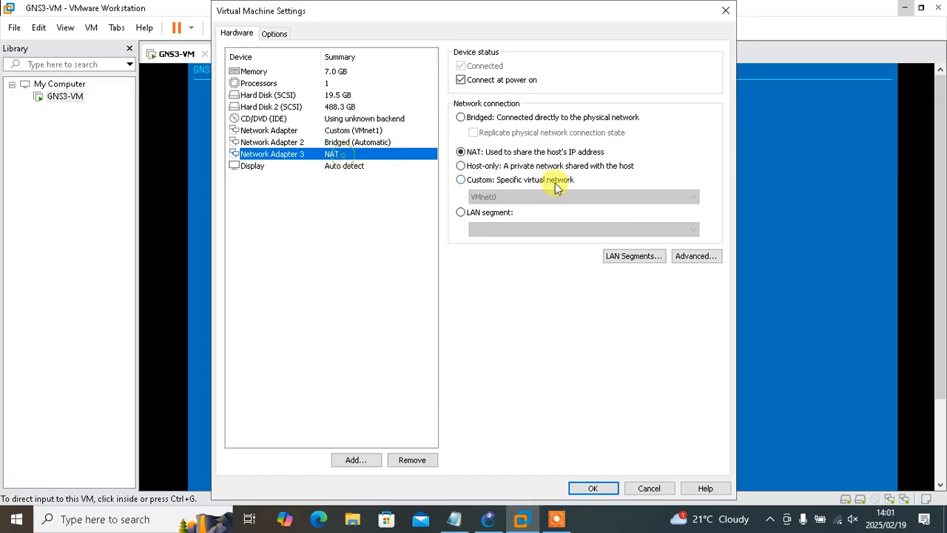
pyautogui.click(460, 180)
pyautogui.click(512, 198)
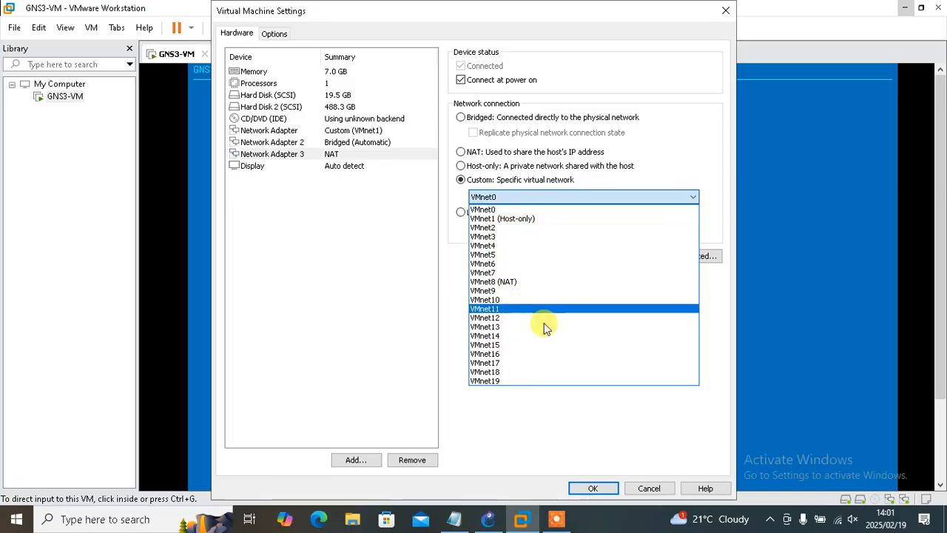
pyautogui.click(652, 490)
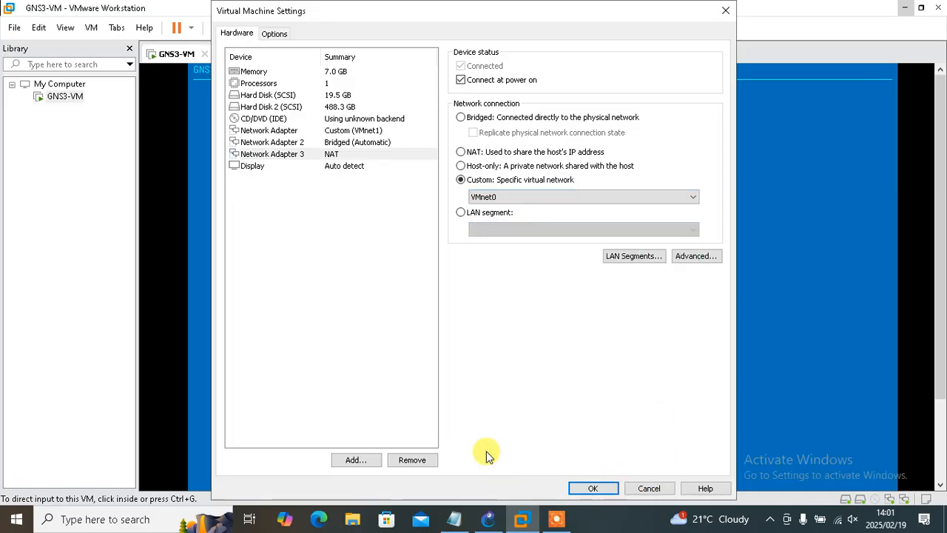
pyautogui.click(413, 460)
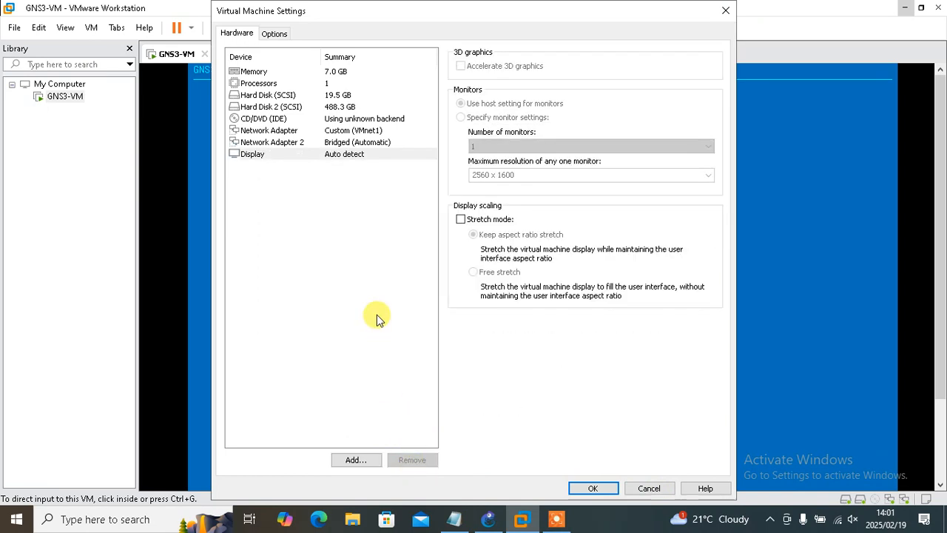
# Step: Review the connection types of Network Adapter and Network Adapter 2, cancel the machine settings and minimize VMware Workstation
pyautogui.click(355, 132)
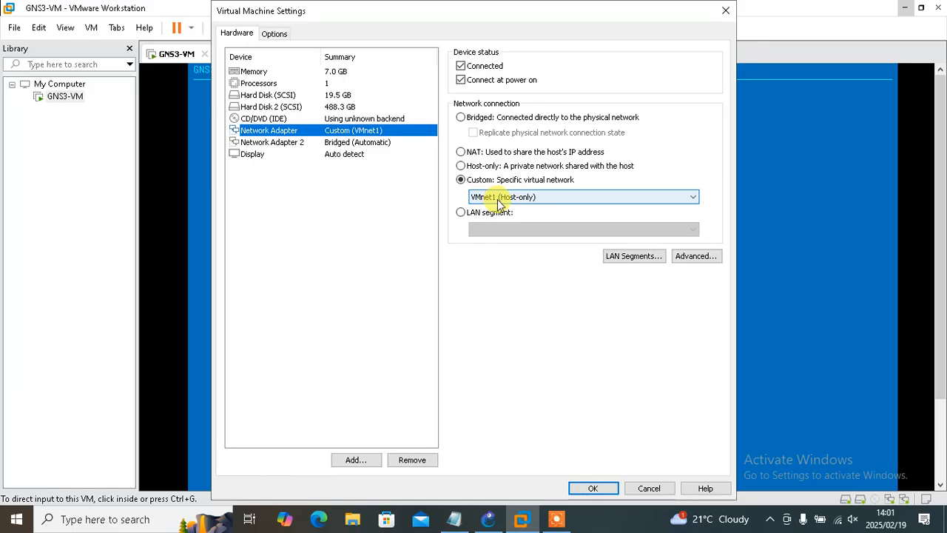
pyautogui.click(368, 144)
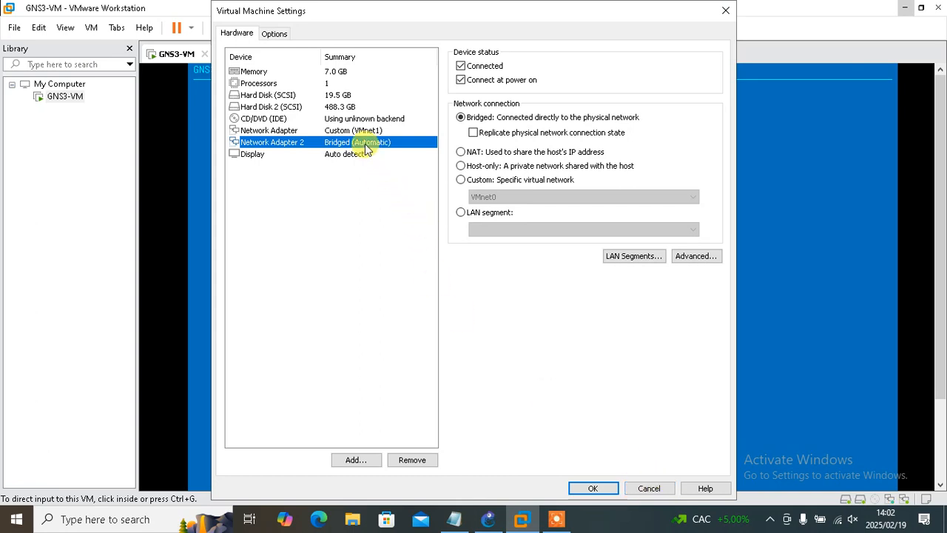
pyautogui.click(654, 487)
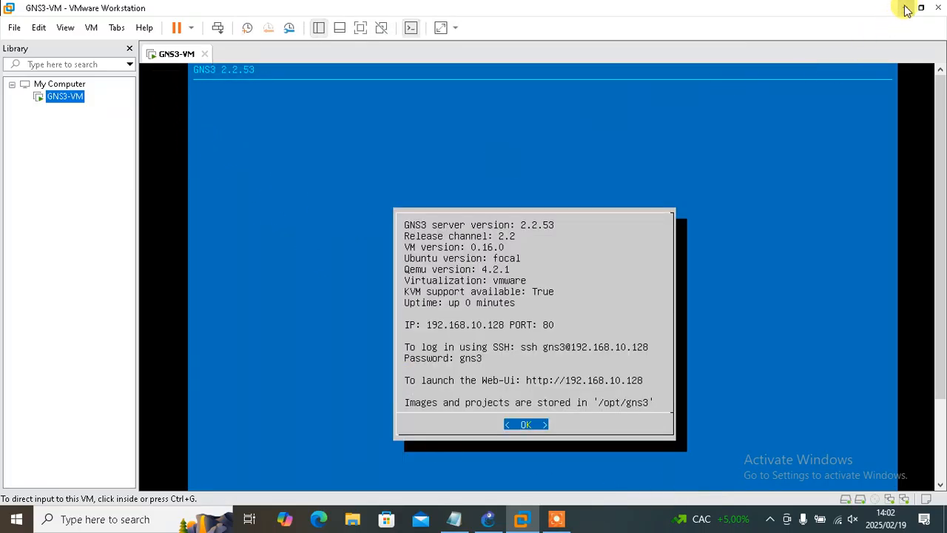
pyautogui.click(356, 142)
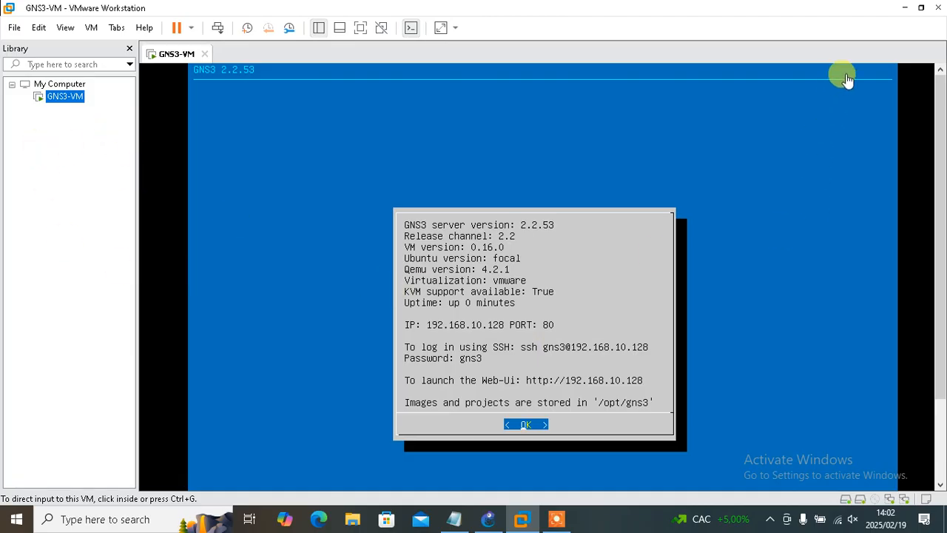
pyautogui.click(903, 8)
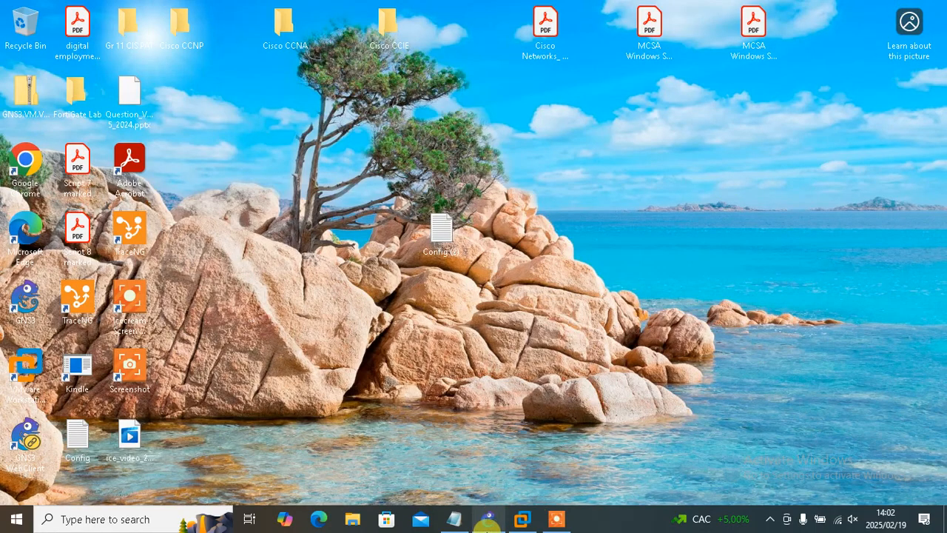
# Step: Switch to GNS3 and check the status of the GNS3 VM and local user servers in the Servers Summary
pyautogui.click(493, 521)
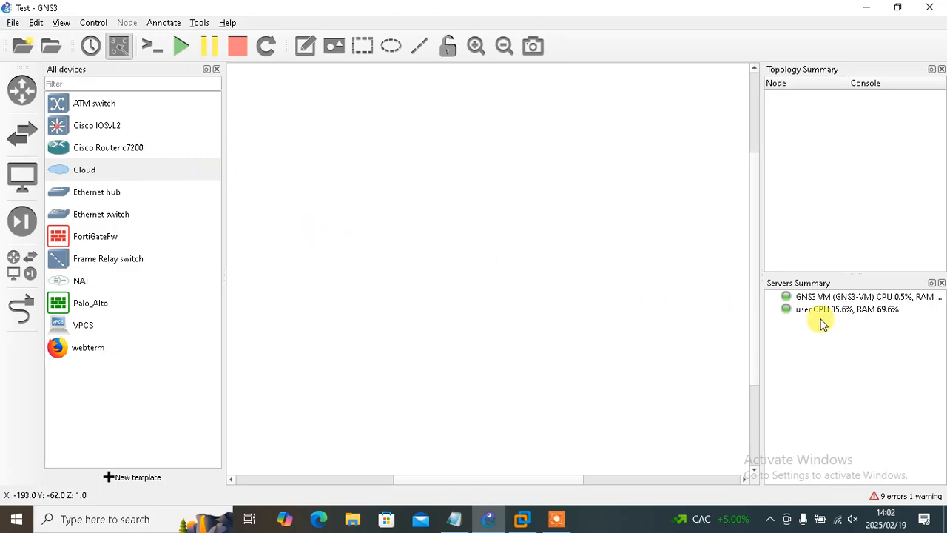
pyautogui.click(808, 297)
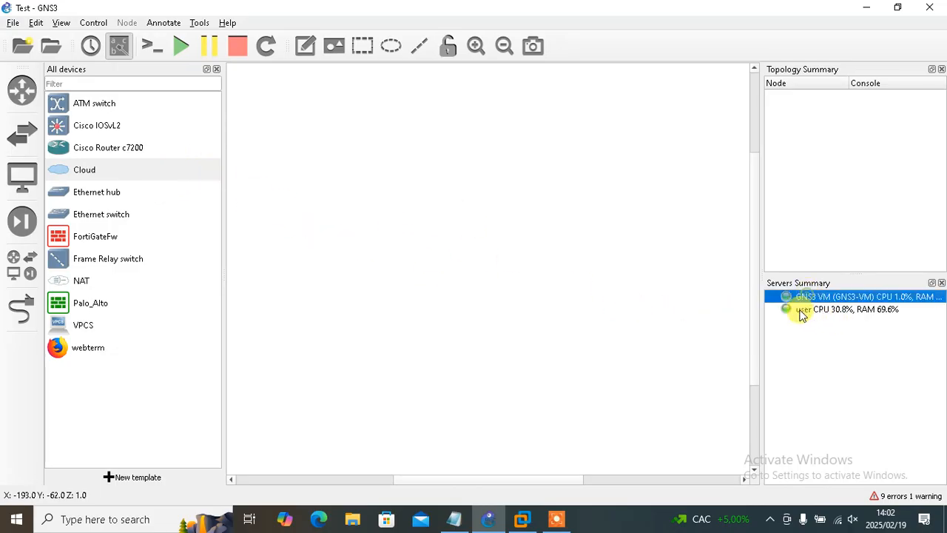
pyautogui.click(804, 309)
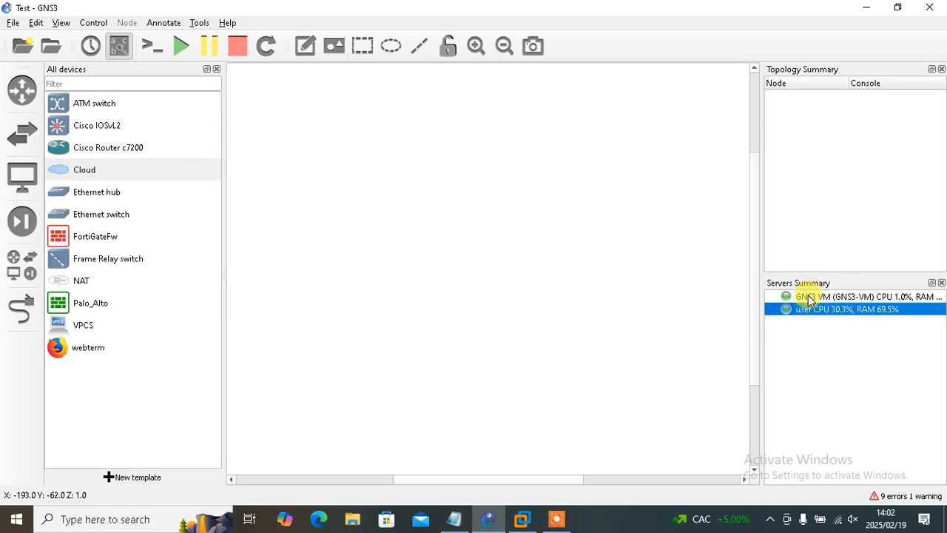
pyautogui.click(810, 298)
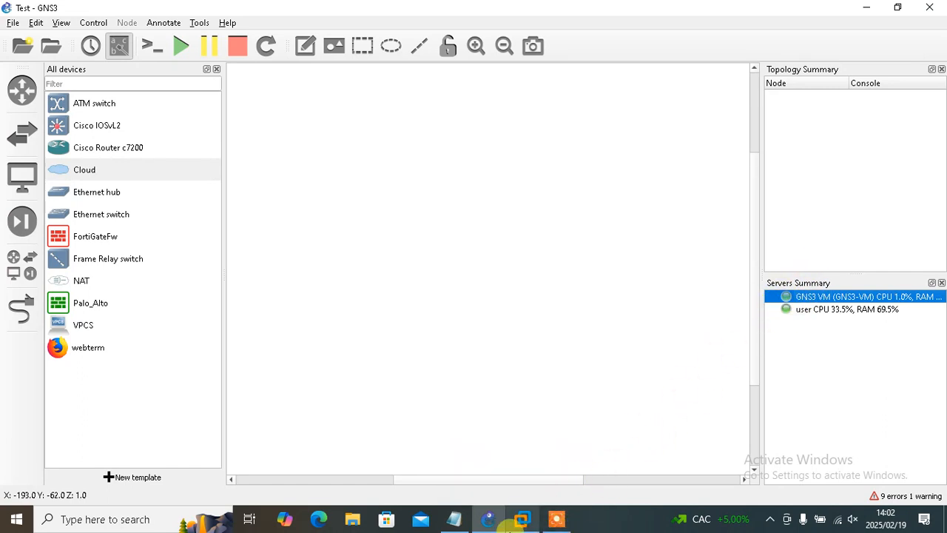
pyautogui.click(806, 308)
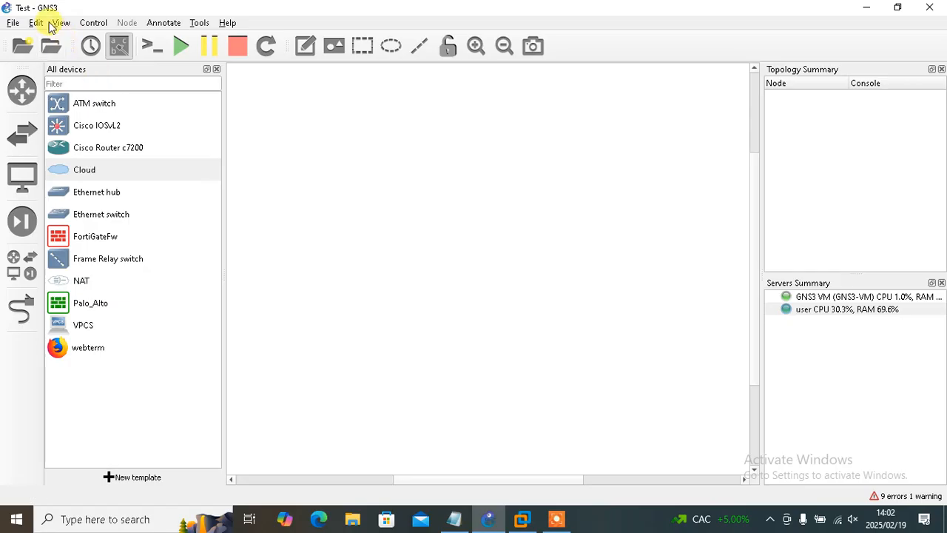
# Step: Open the GNS3 preferences and display the Qemu VM templates
pyautogui.click(37, 23)
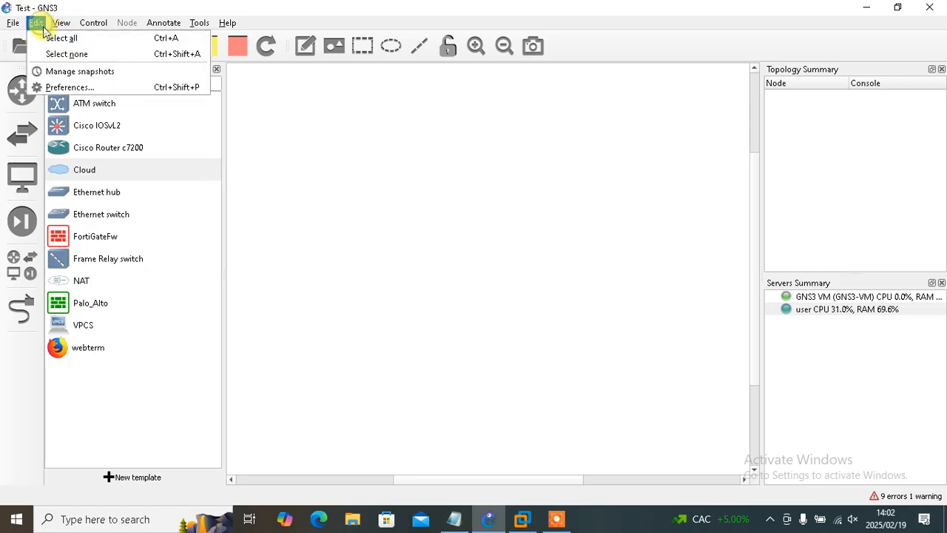
pyautogui.click(70, 87)
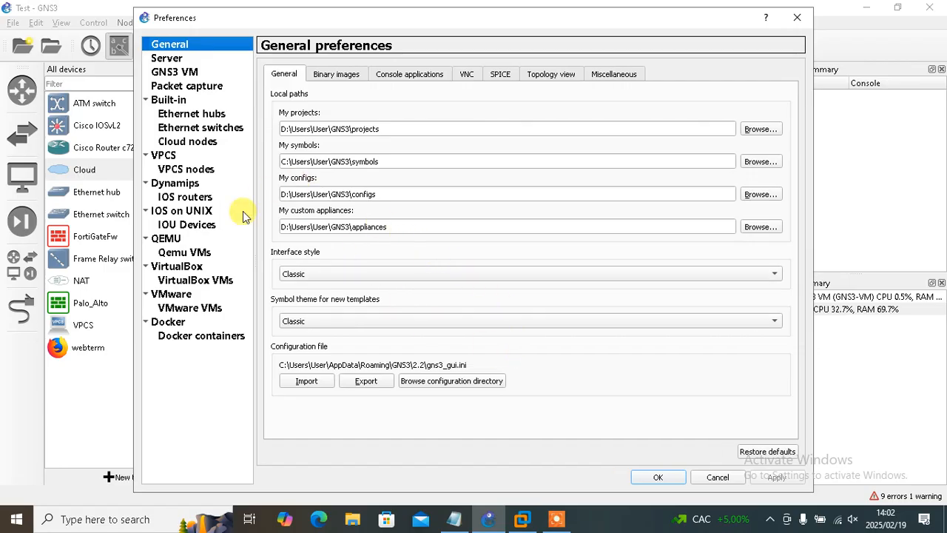
pyautogui.click(200, 253)
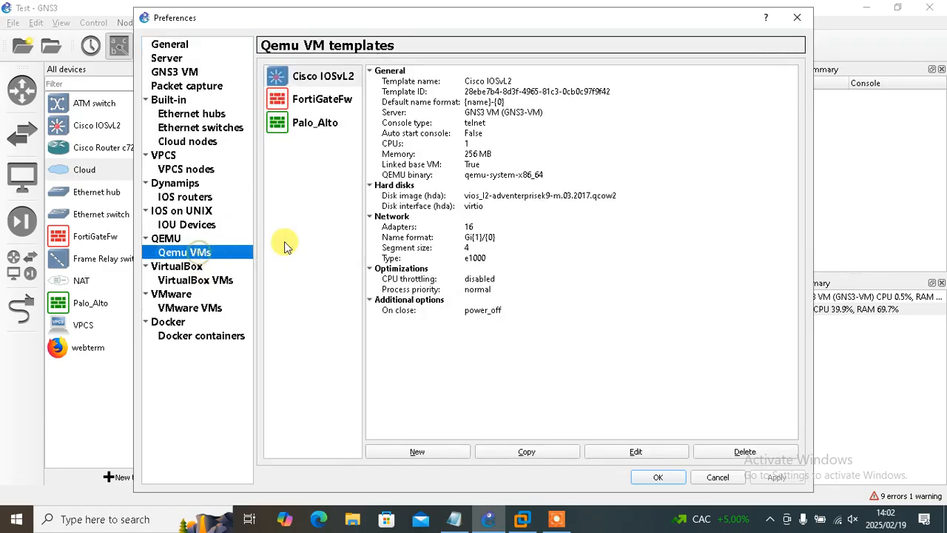
# Step: Review the settings of the FortiGateFw and Cisco IOSvL2 Qemu VM templates
pyautogui.click(321, 101)
pyautogui.click(322, 77)
pyautogui.click(324, 104)
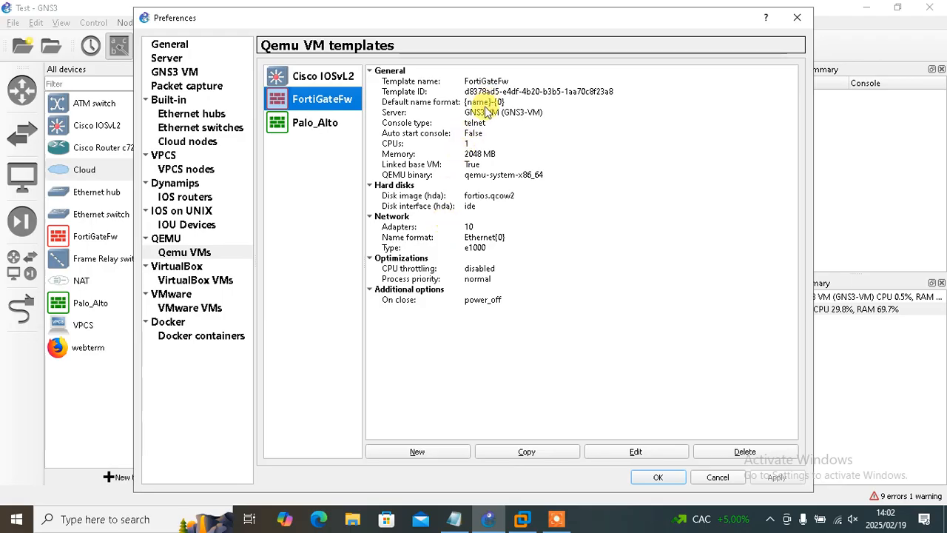
# Step: Start a new QEMU VM template and set it to run on the GNS3 VM
pyautogui.click(417, 452)
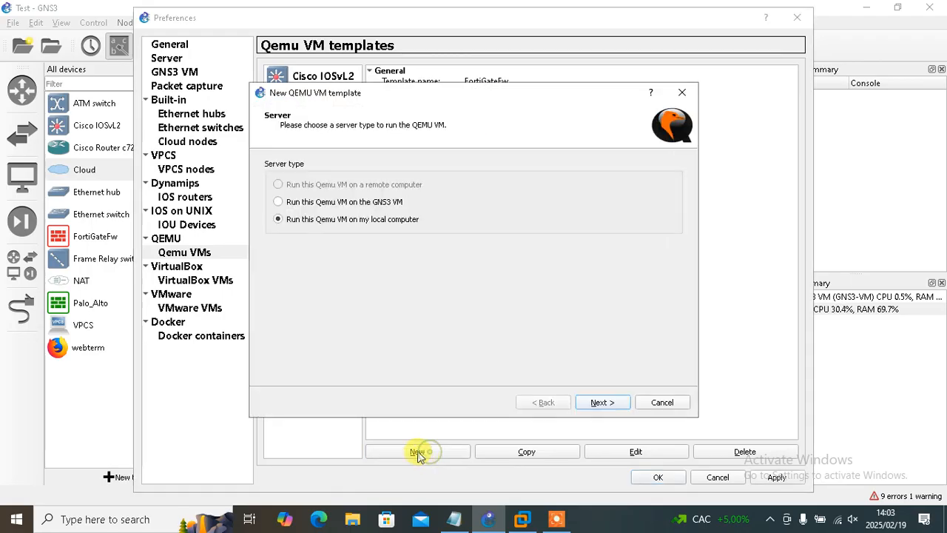
pyautogui.click(355, 203)
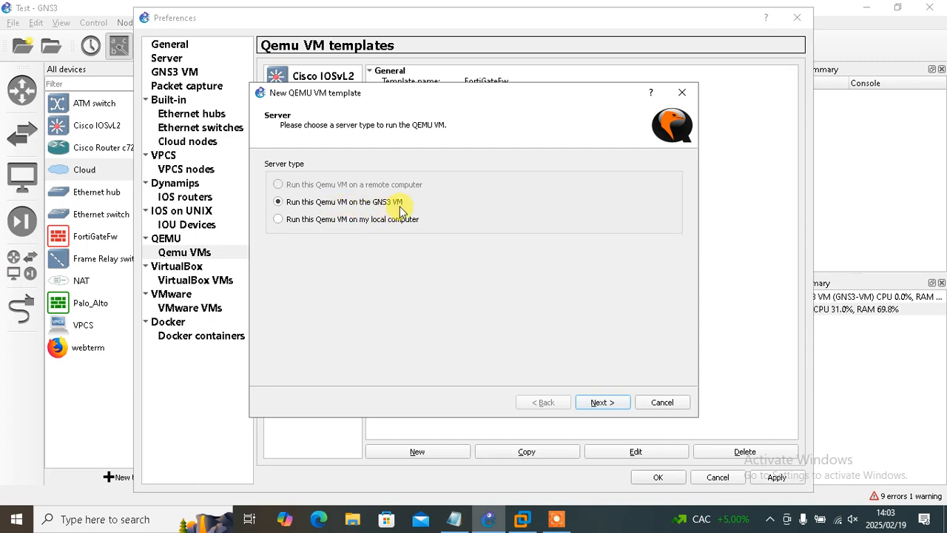
pyautogui.click(601, 403)
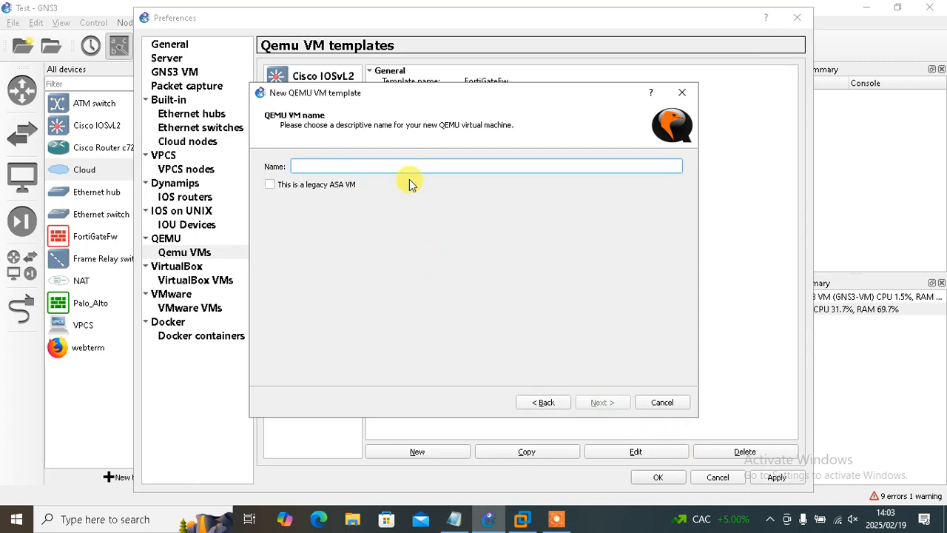
# Step: Try router as the name of the new QEMU VM template and clear it again
pyautogui.write('r')
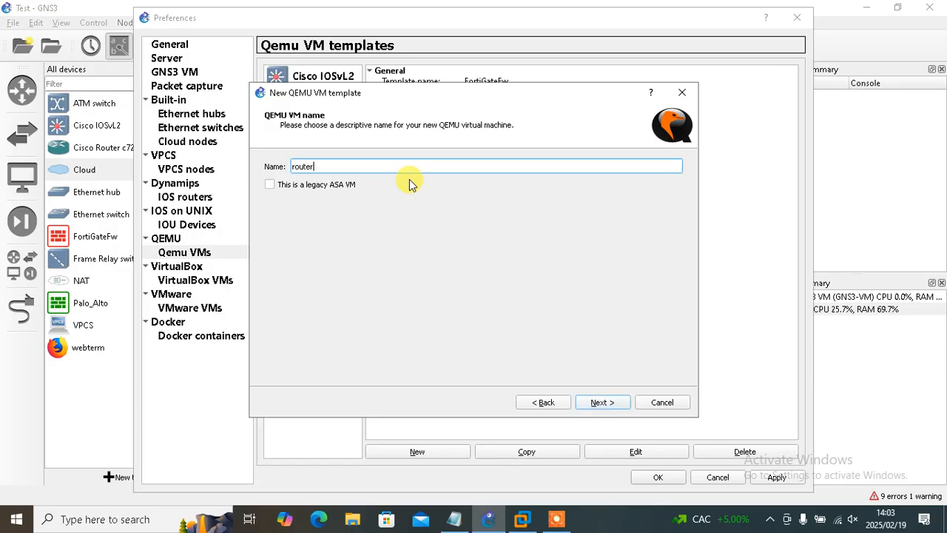
pyautogui.write('outer')
pyautogui.press('BackSpace')
pyautogui.press('BackSpace')
pyautogui.press('BackSpace')
pyautogui.press('BackSpace')
pyautogui.press('BackSpace')
pyautogui.press('BackSpace')
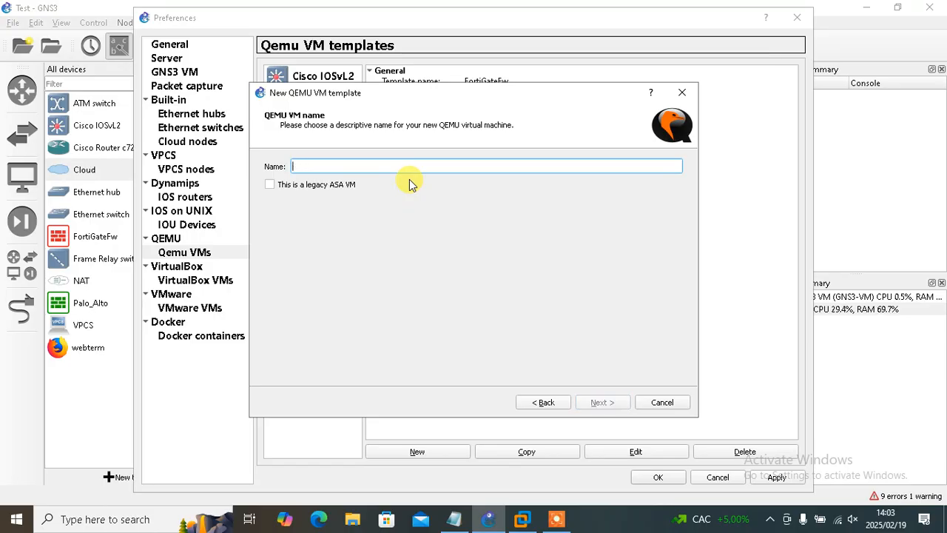
# Step: Try a switch name for the template, replace it with one containing "fir", and proceed to the QEMU binary and memory settings
pyautogui.write('switc')
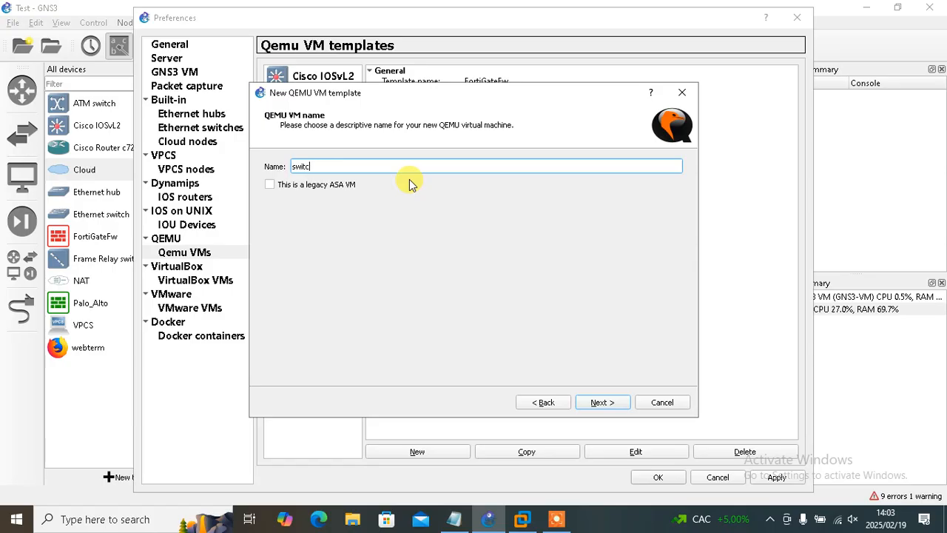
pyautogui.press('BackSpace')
pyautogui.press('BackSpace')
pyautogui.press('BackSpace')
pyautogui.write('fir')
pyautogui.click(600, 406)
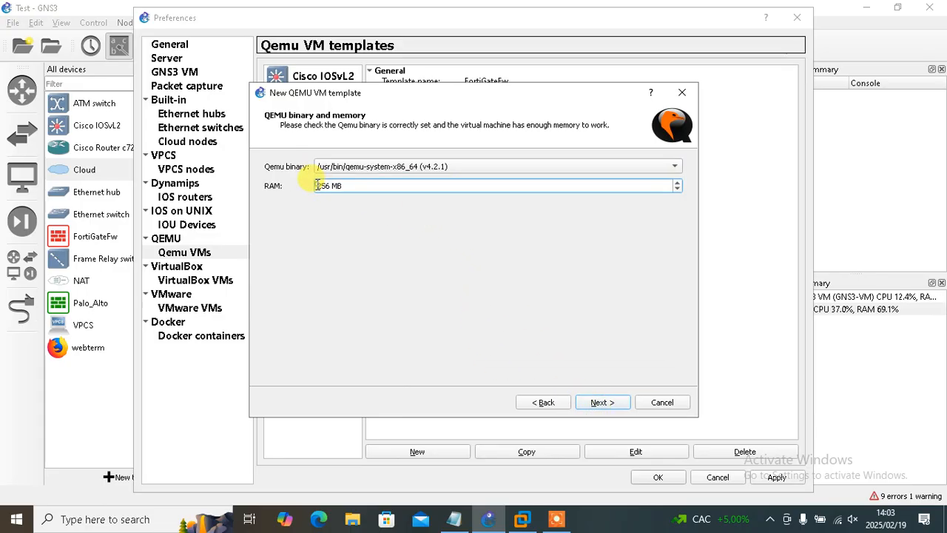
# Step: Accept the preset QEMU binary, RAM and telnet console type for the new template
pyautogui.moveTo(317, 185); pyautogui.dragTo(330, 188)
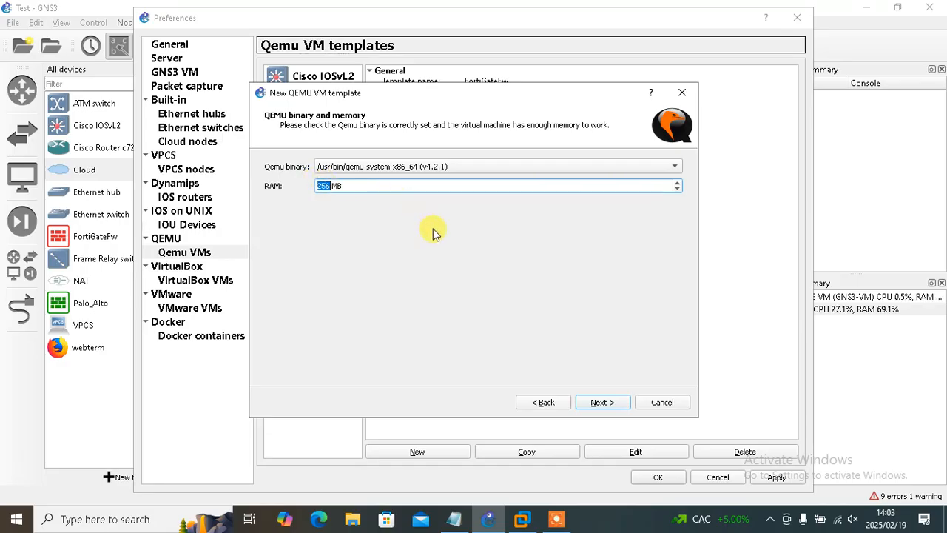
pyautogui.click(584, 404)
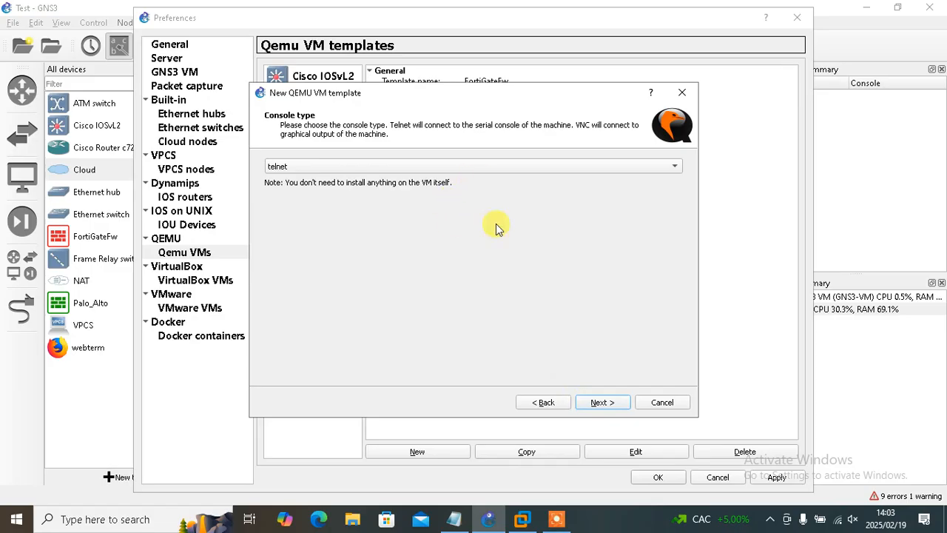
pyautogui.click(608, 401)
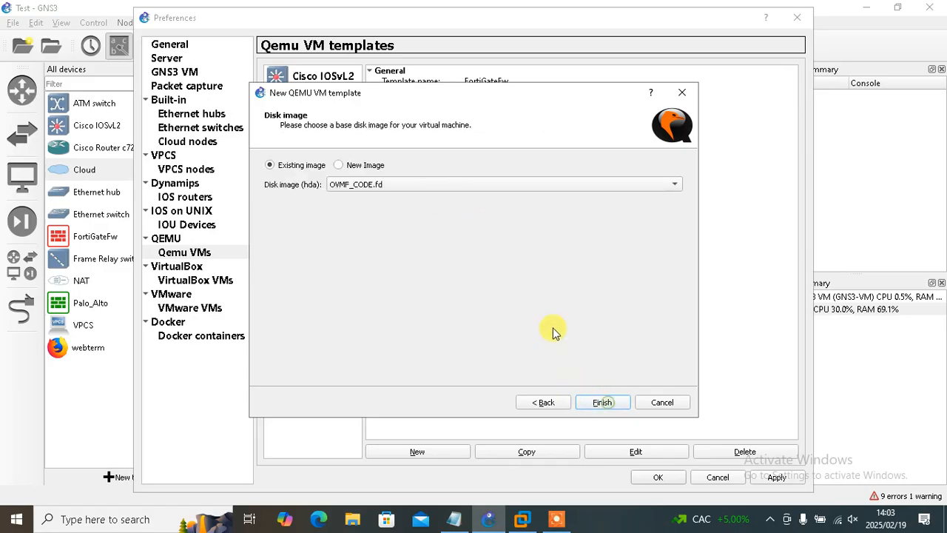
# Step: Choose a new disk image for the template and browse to the Images folder on Local Disk (D:)
pyautogui.click(361, 167)
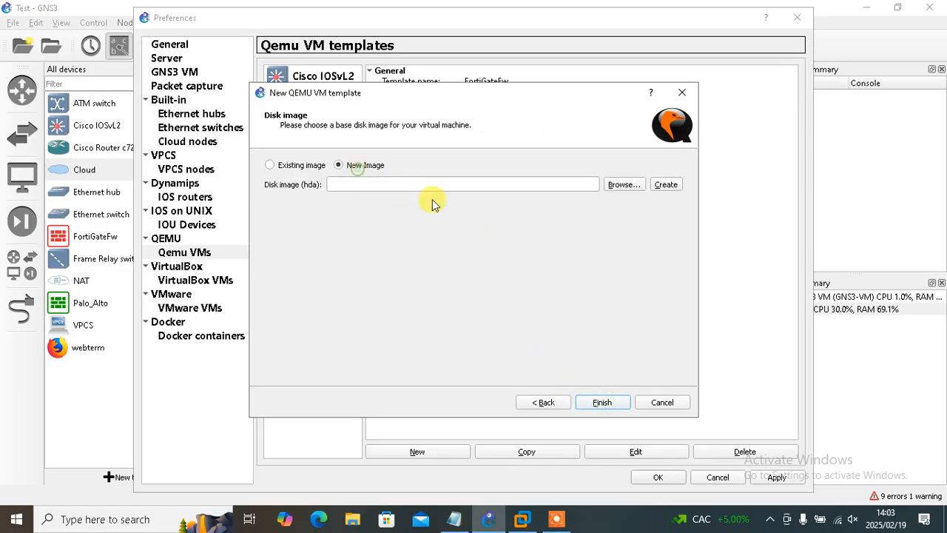
pyautogui.click(626, 186)
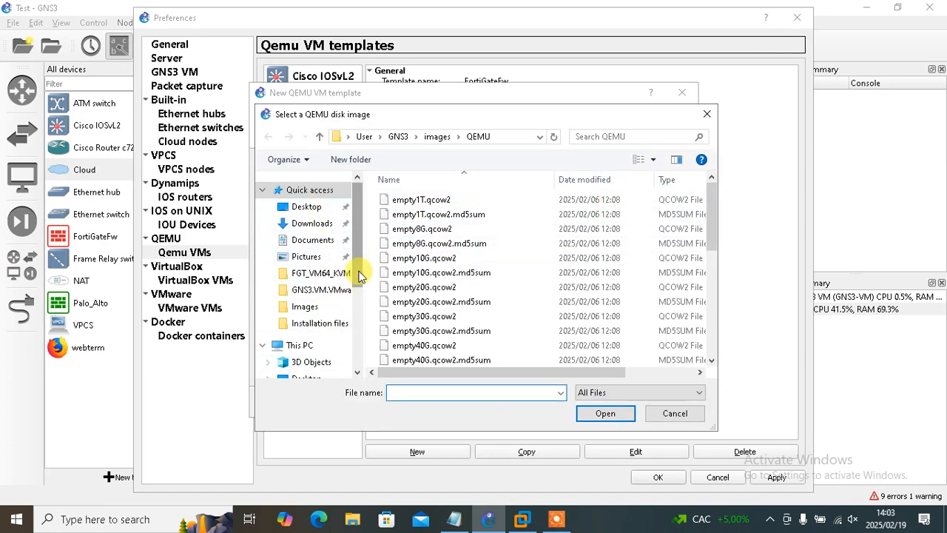
pyautogui.moveTo(360, 275); pyautogui.dragTo(358, 339)
pyautogui.click(310, 333)
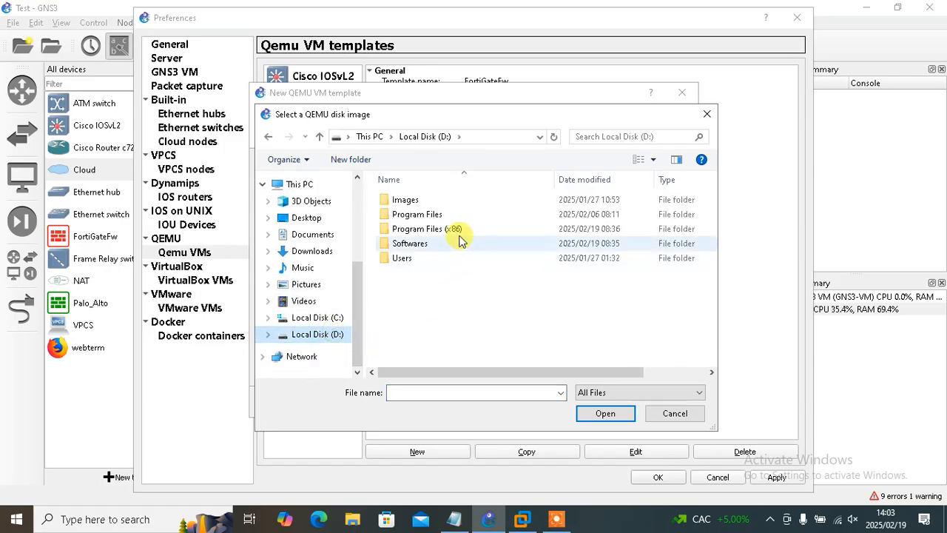
pyautogui.doubleClick(419, 200)
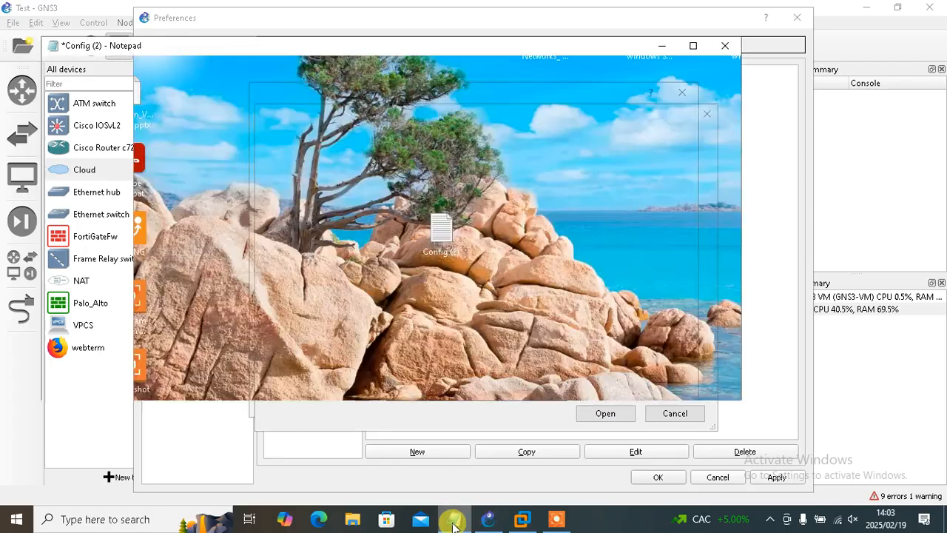
# Step: Switch to the Config (2) file in Notepad, highlight the contact e-mail address, and minimize Notepad
pyautogui.click(454, 519)
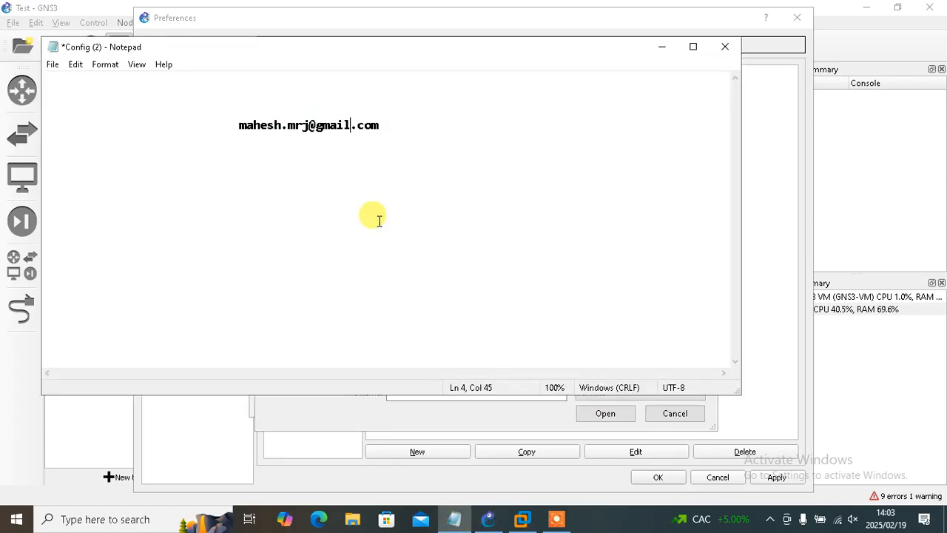
pyautogui.moveTo(239, 129); pyautogui.dragTo(375, 131)
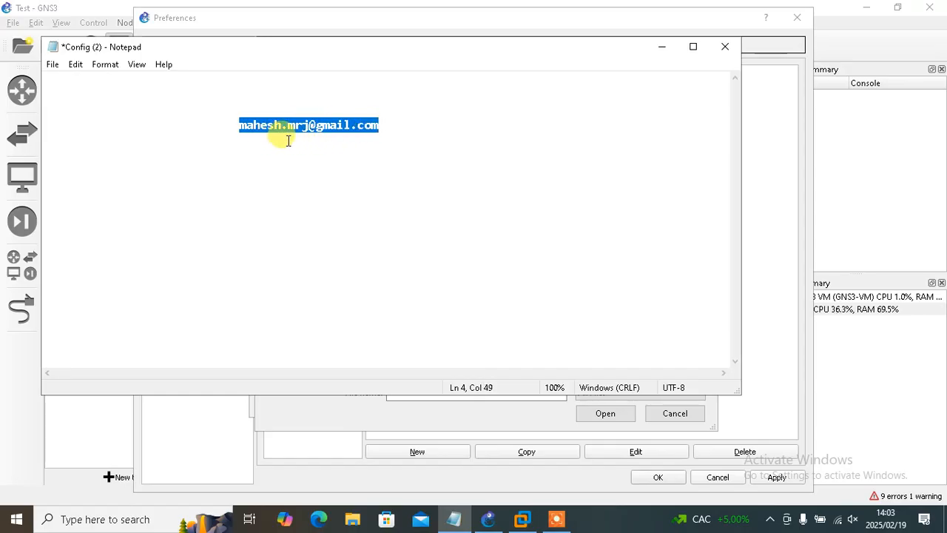
pyautogui.click(374, 144)
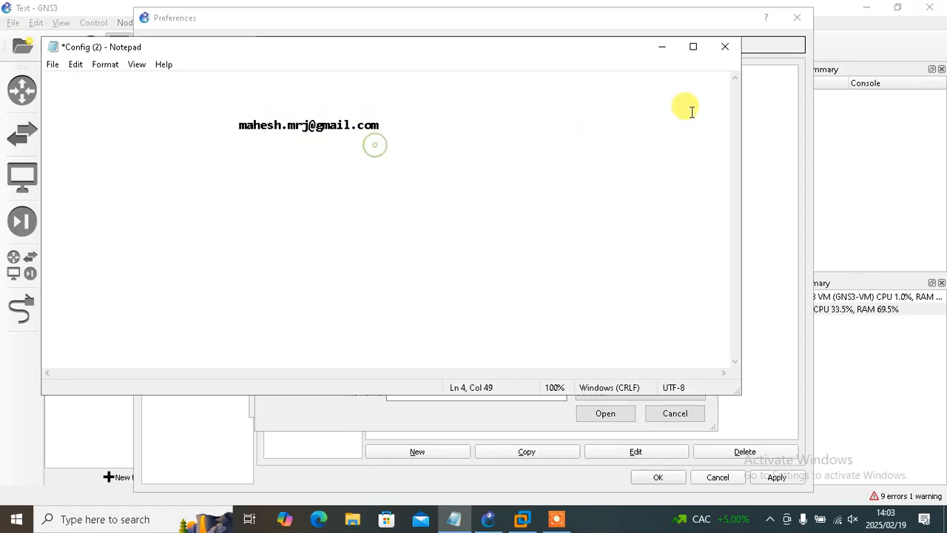
pyautogui.click(664, 51)
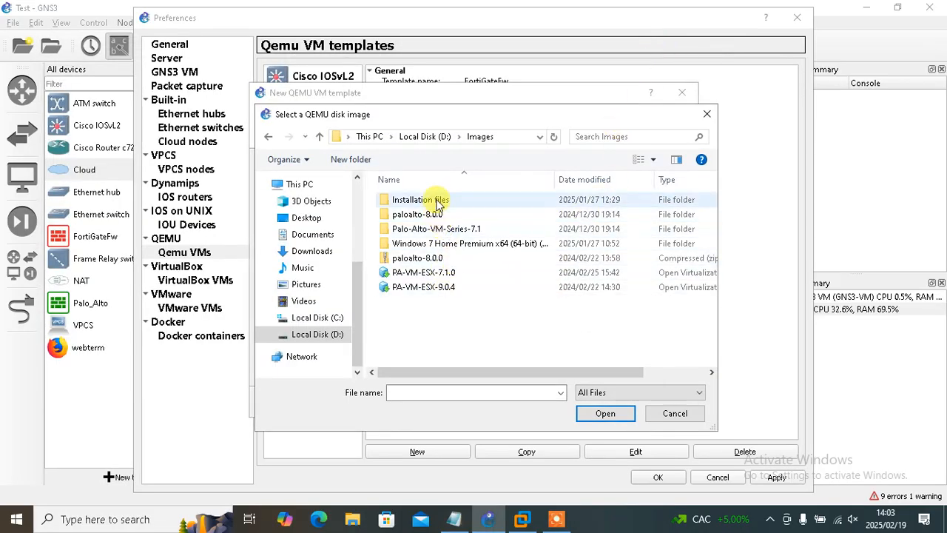
# Step: Select the PA-VM-ESX-9.0.4 disk image, then cancel the file selection and the new template wizard
pyautogui.click(425, 275)
pyautogui.click(423, 287)
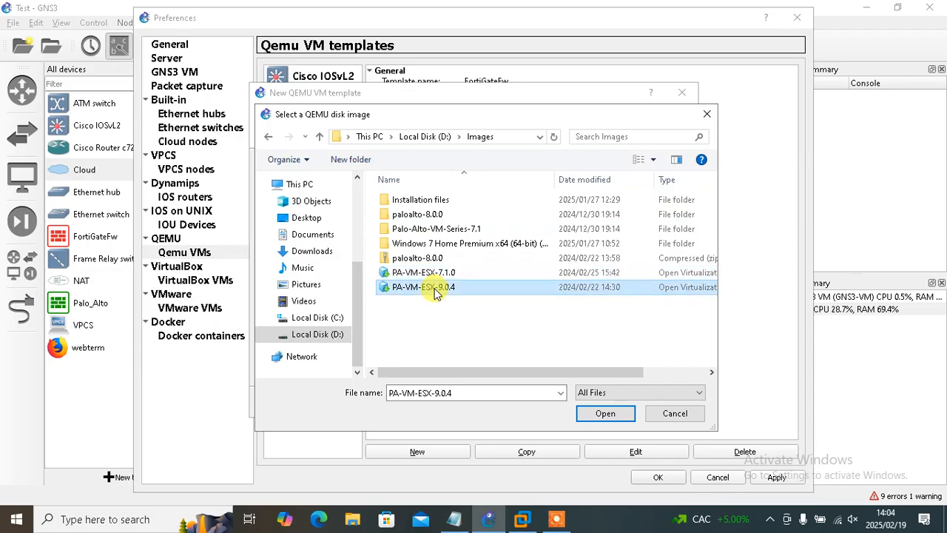
pyautogui.click(674, 413)
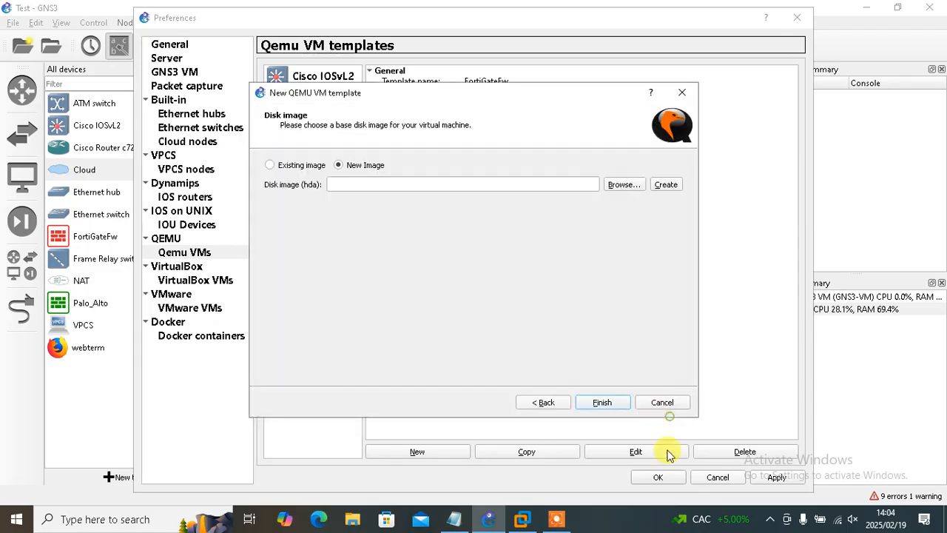
pyautogui.click(646, 403)
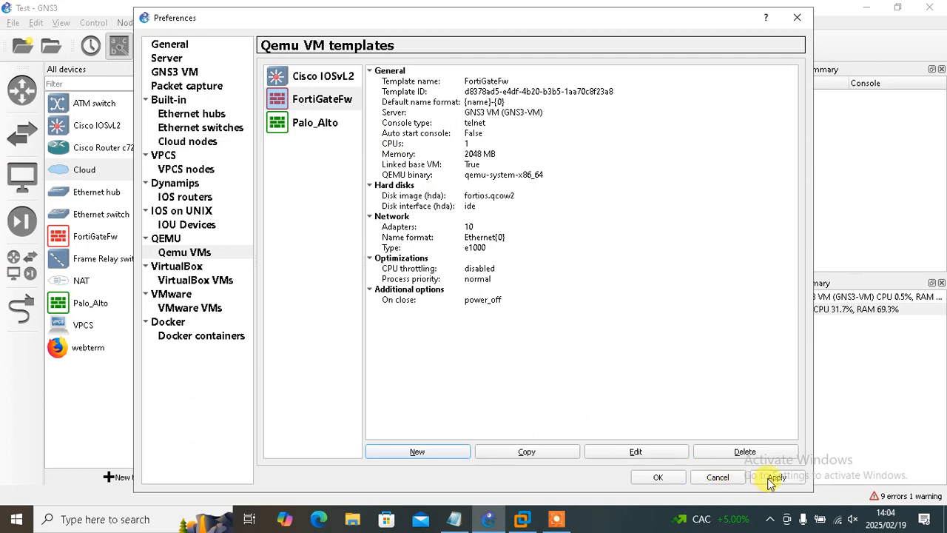
# Step: Examine the server and memory settings of the FortiGateFw, Cisco IOSvL2 and Palo_Alto templates
pyautogui.click(472, 113)
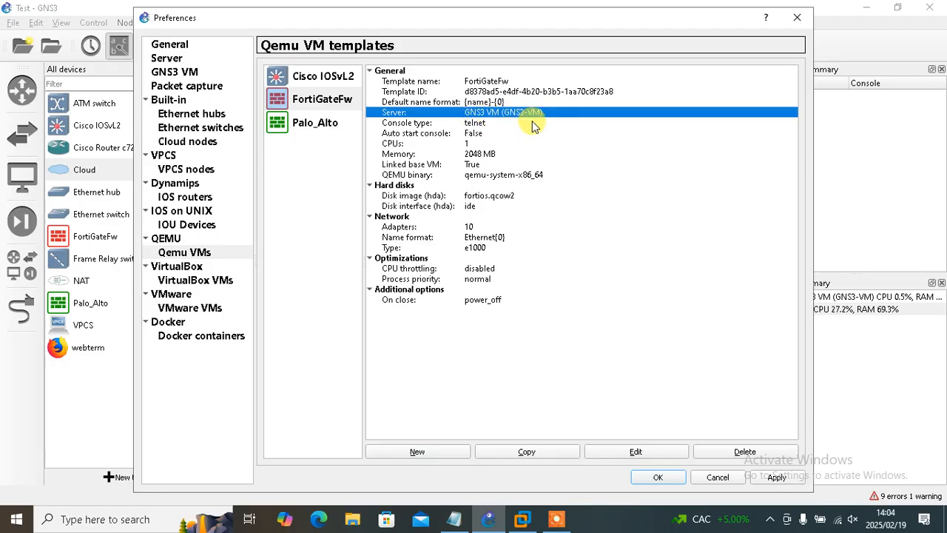
pyautogui.click(327, 77)
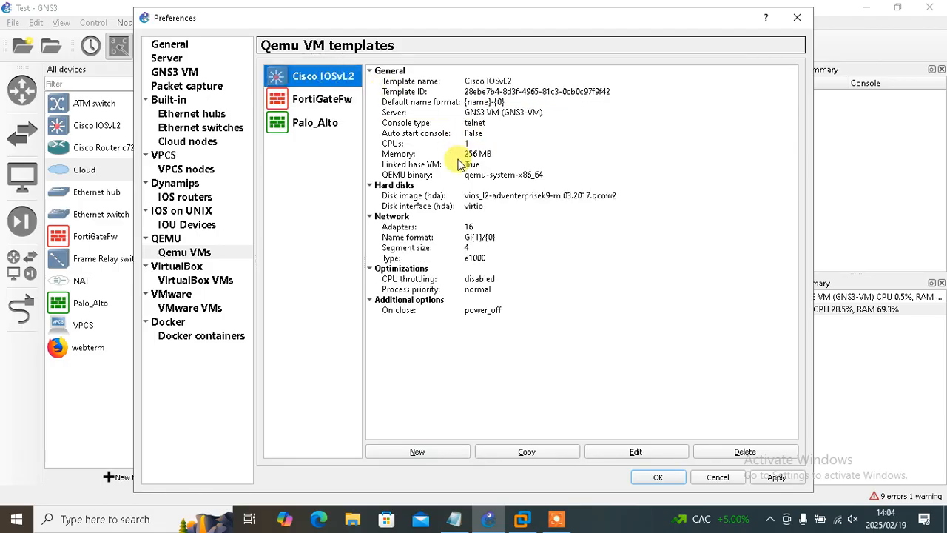
pyautogui.click(464, 113)
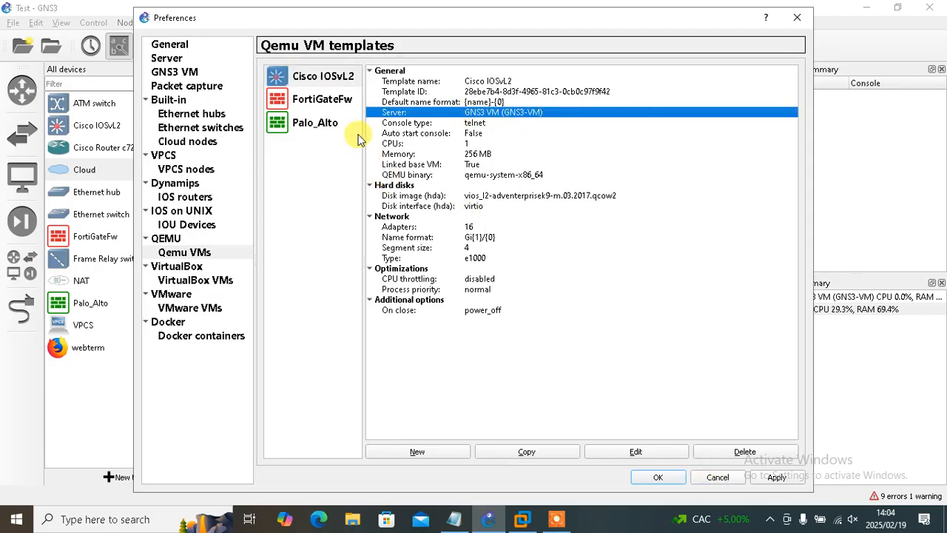
pyautogui.click(339, 103)
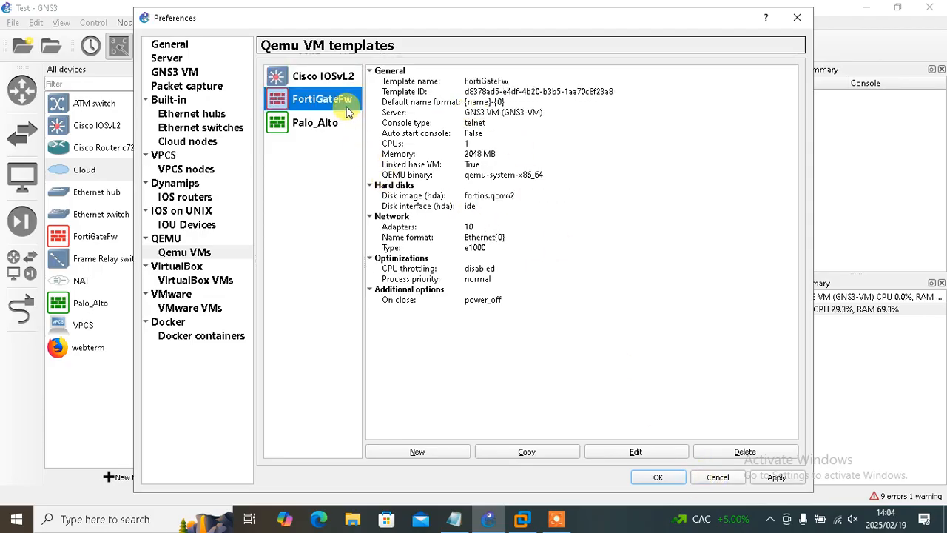
pyautogui.click(477, 156)
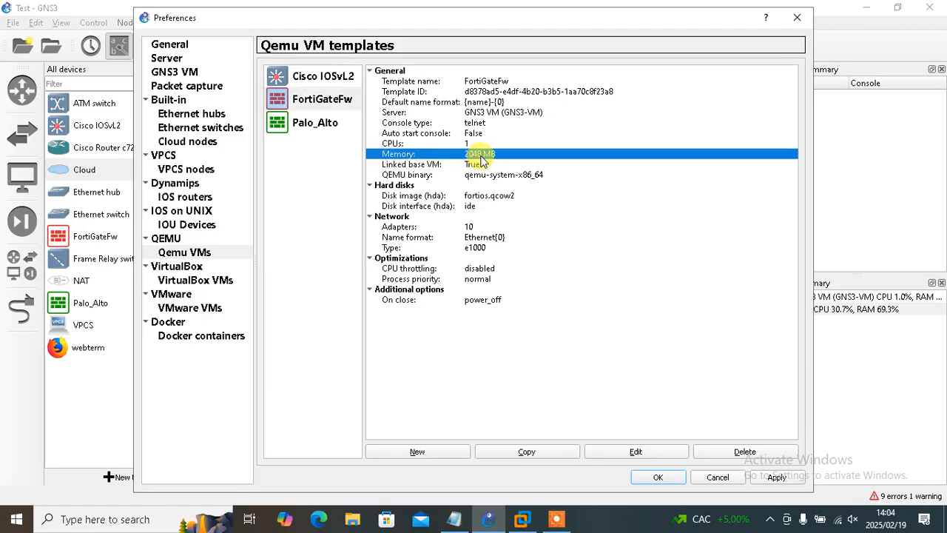
pyautogui.click(327, 124)
pyautogui.click(480, 154)
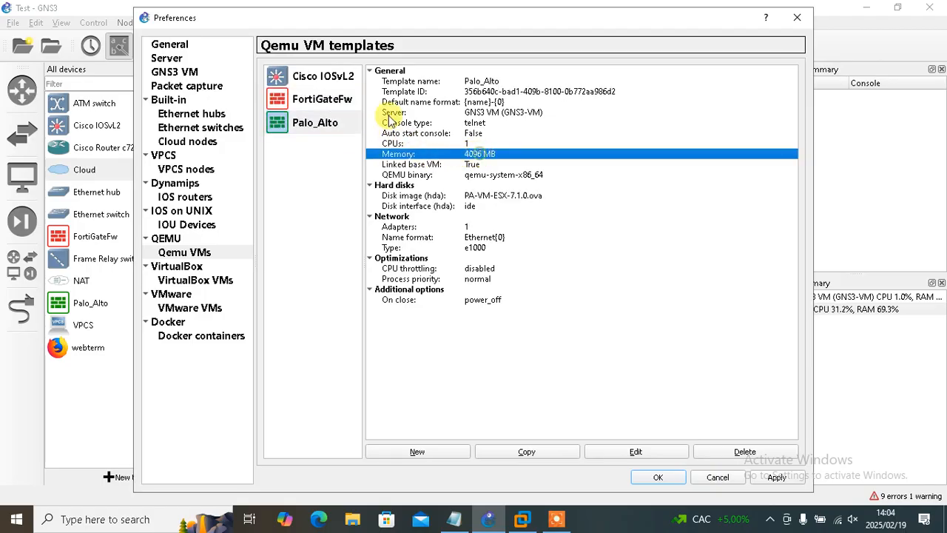
pyautogui.click(322, 99)
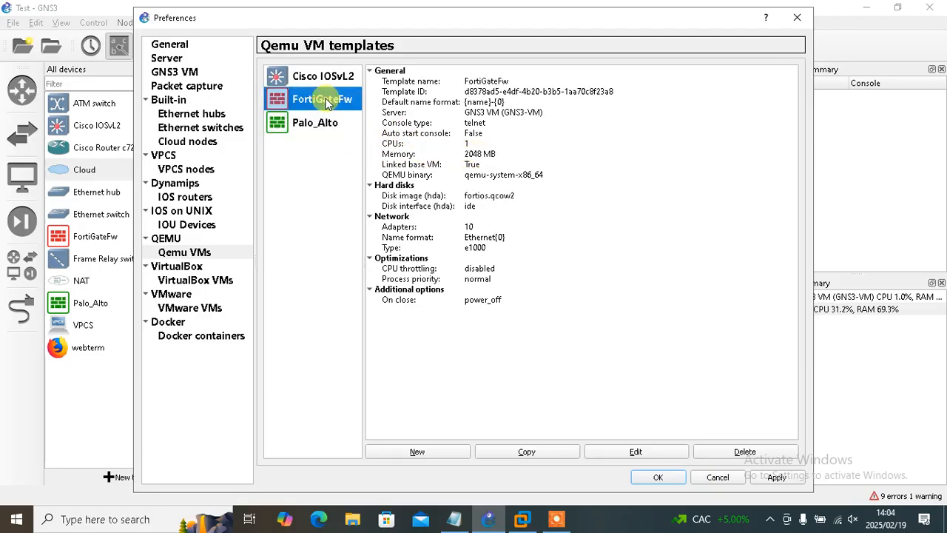
# Step: Close the preferences without saving and select the FortiGateFw device in the device list
pyautogui.click(713, 478)
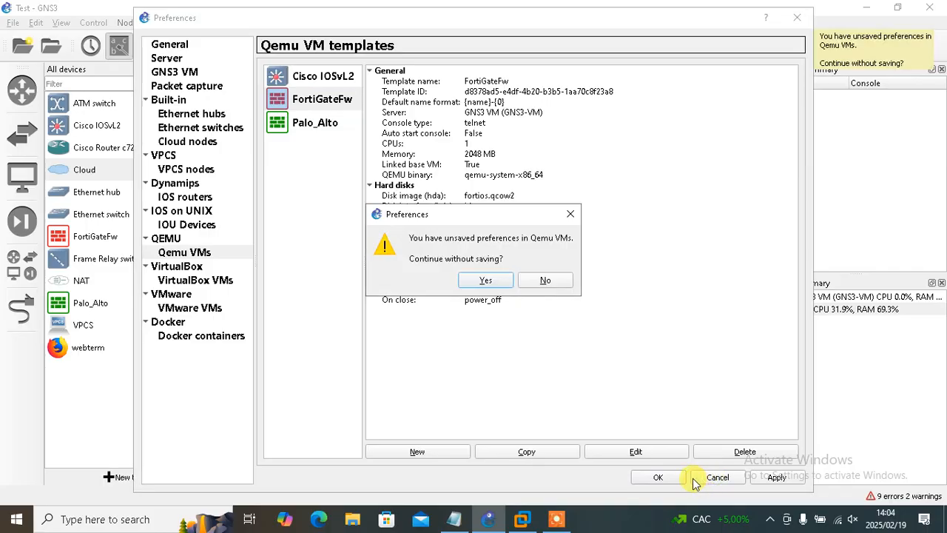
pyautogui.click(489, 281)
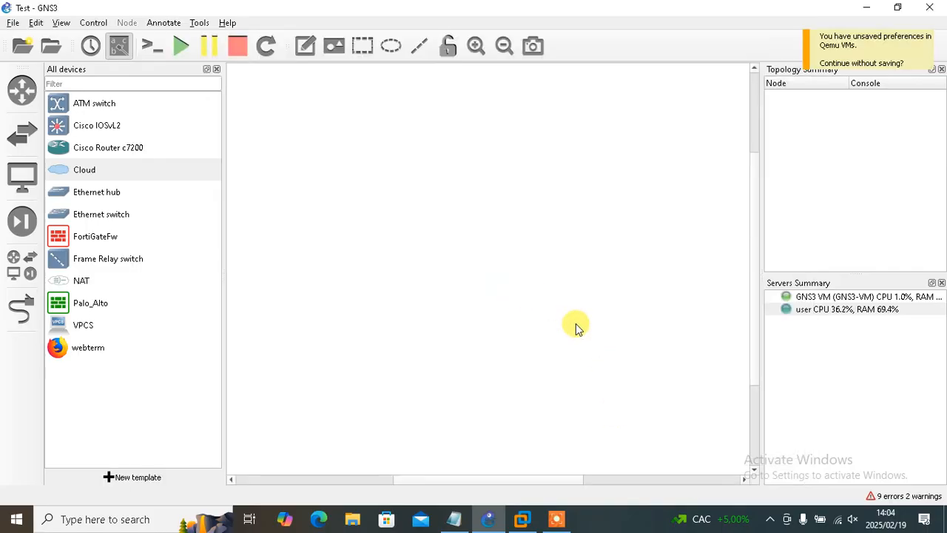
pyautogui.click(74, 242)
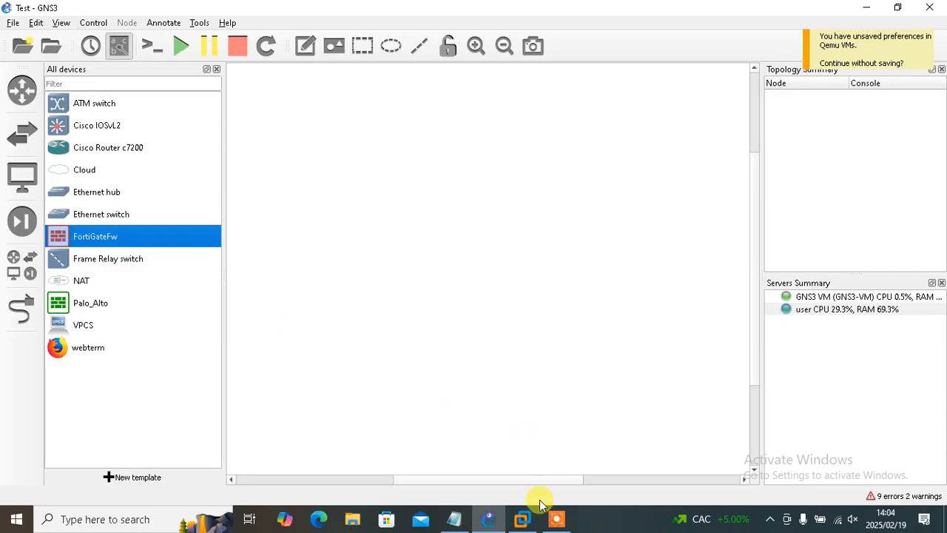
# Step: Open Command Prompt, change to the root of drive C with cd\ and clear the screen
pyautogui.click(131, 520)
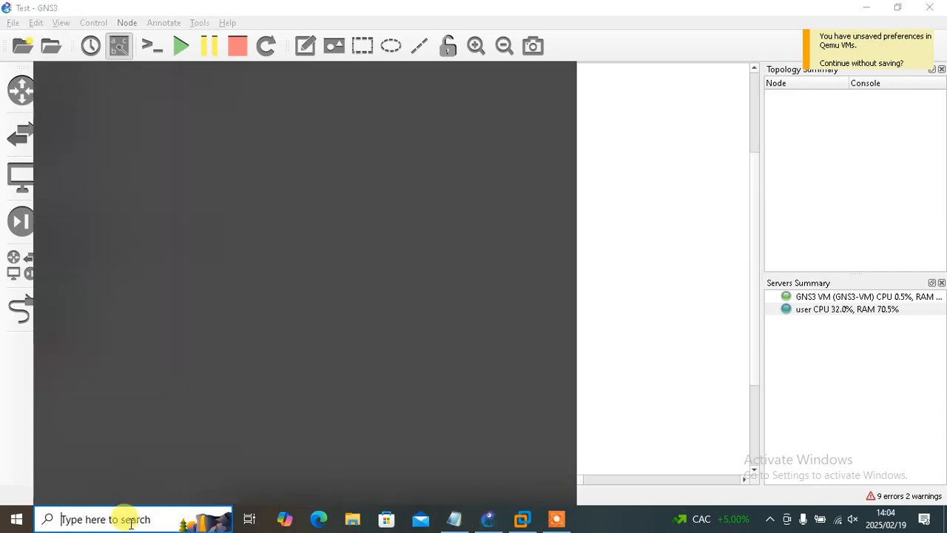
pyautogui.write('cmd')
pyautogui.press('Return')
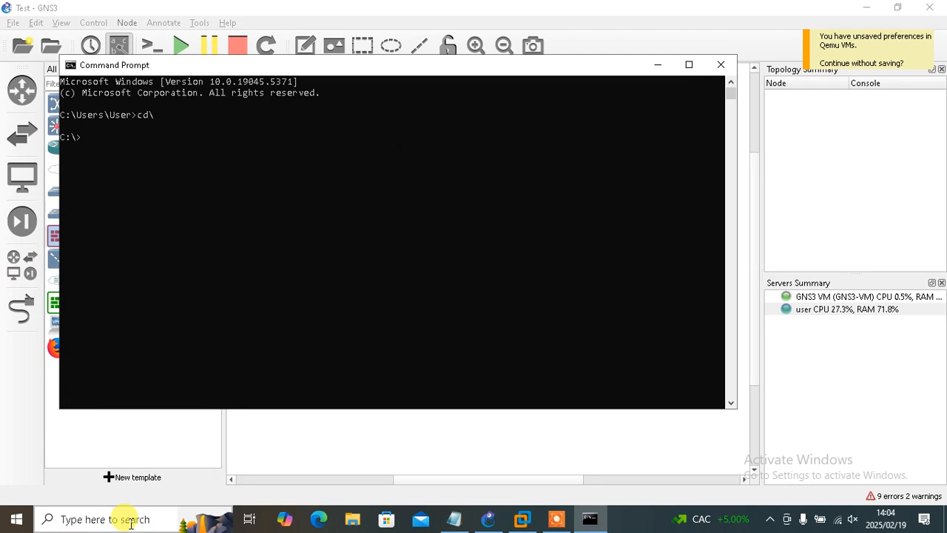
pyautogui.press('Return')
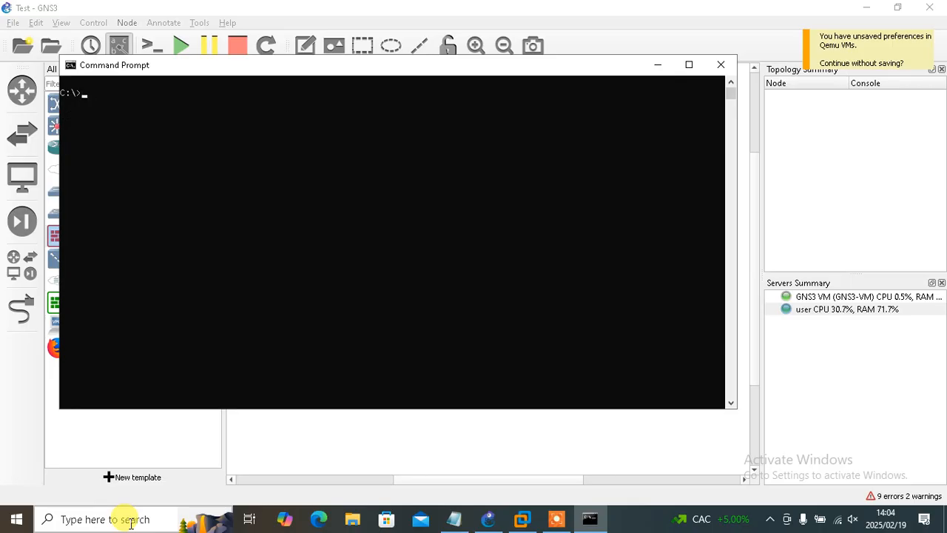
# Step: Run ipconfig and highlight the IPv4 address of the Wi-Fi wireless LAN adapter in its output
pyautogui.write('ip')
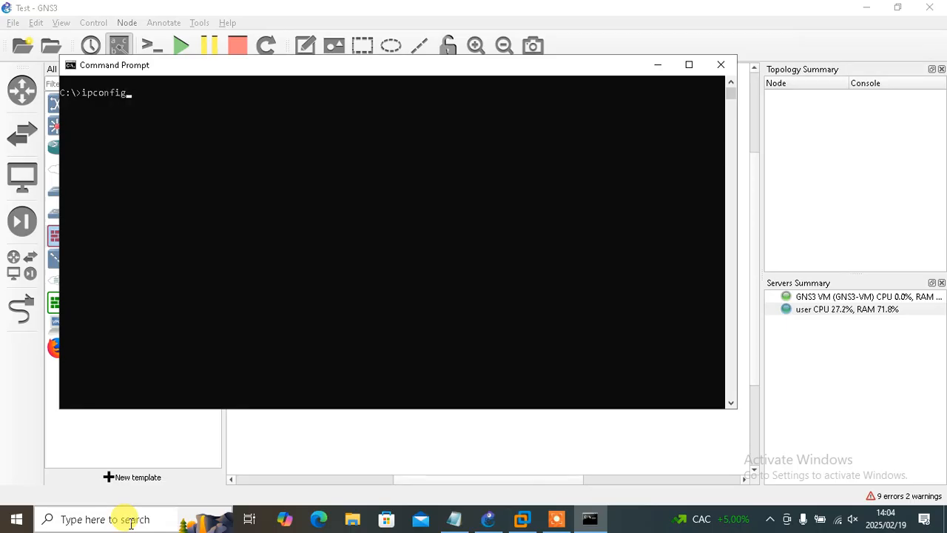
pyautogui.write('config')
pyautogui.press('Return')
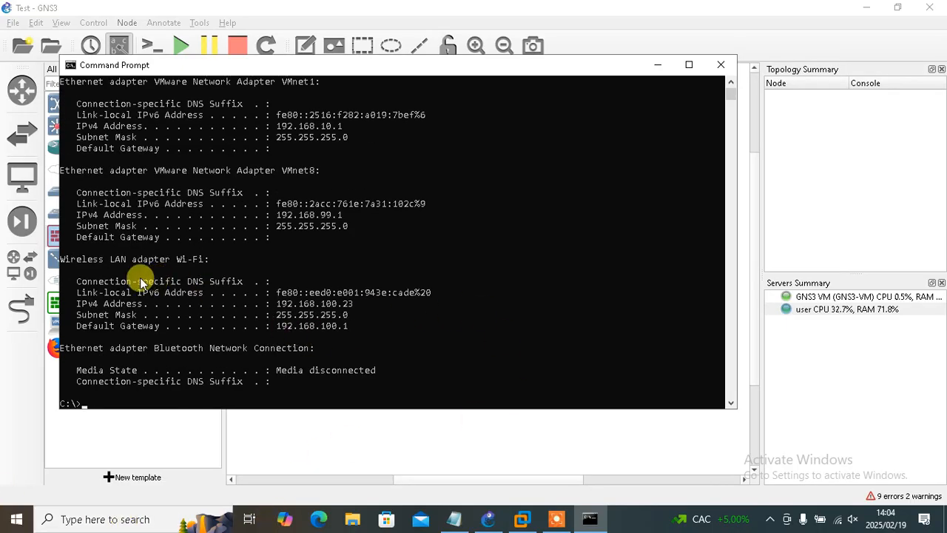
pyautogui.click(61, 258)
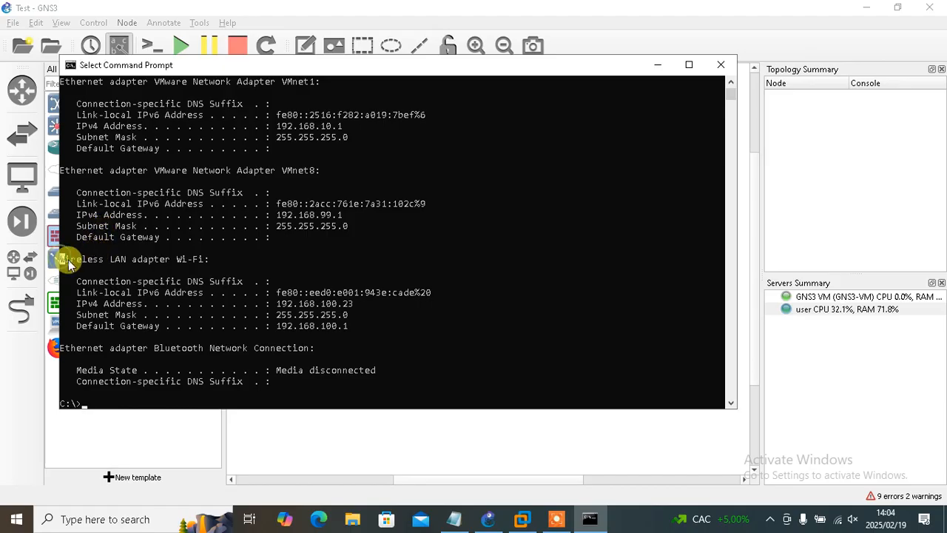
pyautogui.moveTo(68, 259); pyautogui.dragTo(345, 311)
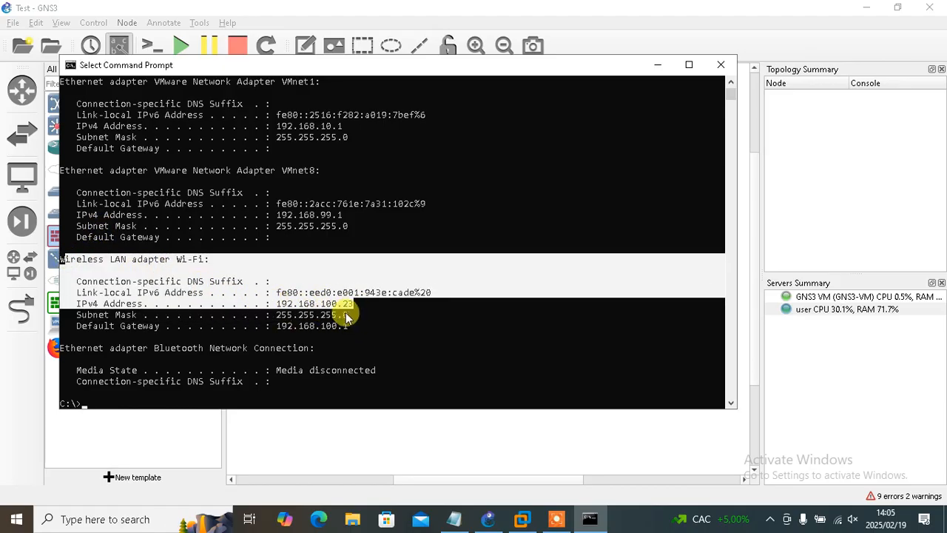
pyautogui.click(346, 314)
pyautogui.moveTo(276, 303); pyautogui.dragTo(354, 305)
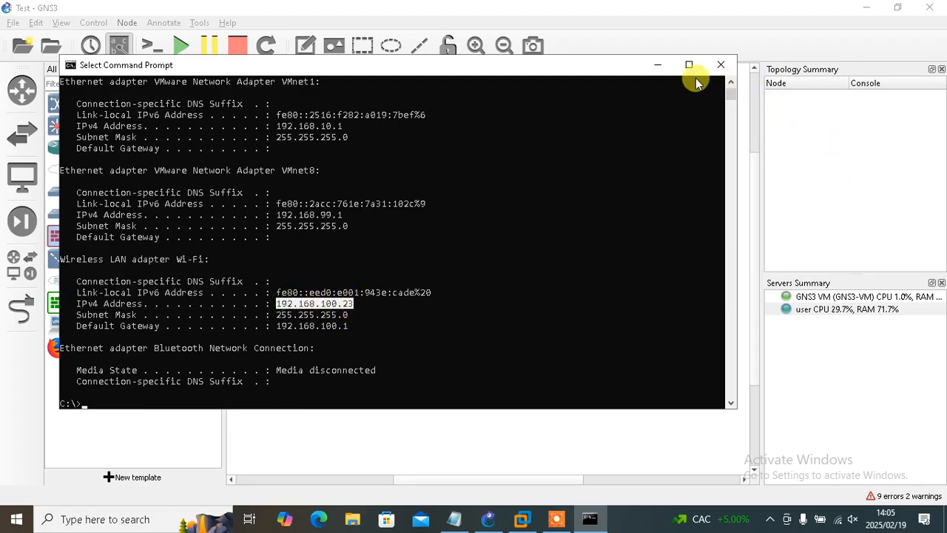
# Step: Clear the text selection and ping 192.168.10.128 from the command prompt
pyautogui.click(224, 401)
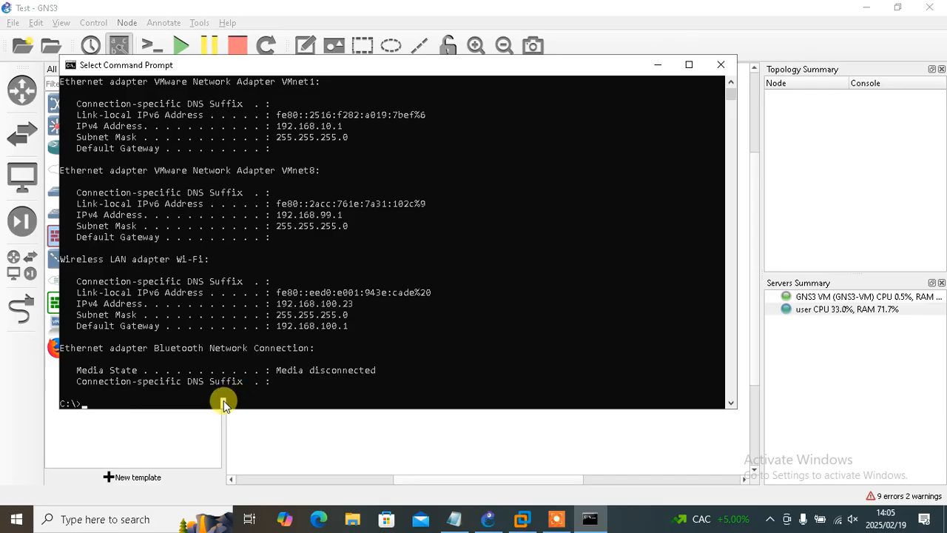
pyautogui.write('ping ')
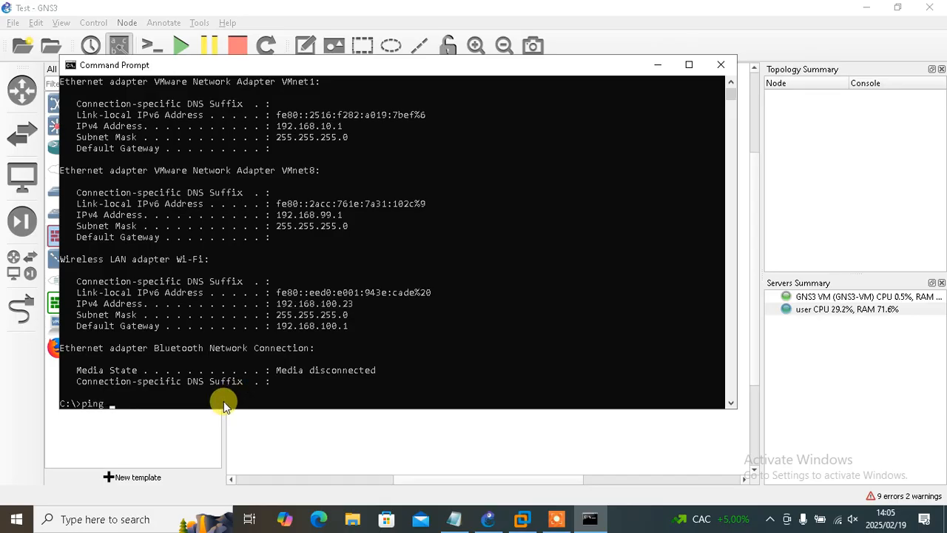
pyautogui.write('192.168.10.128')
pyautogui.press('Return')
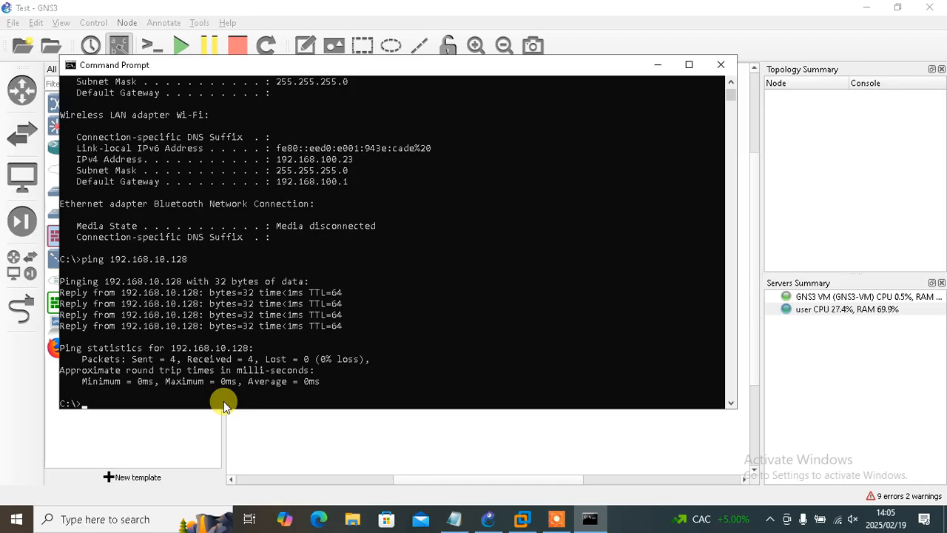
# Step: Recall the previous ping command and change its target to ping 192.168.100.1
pyautogui.press('Up')
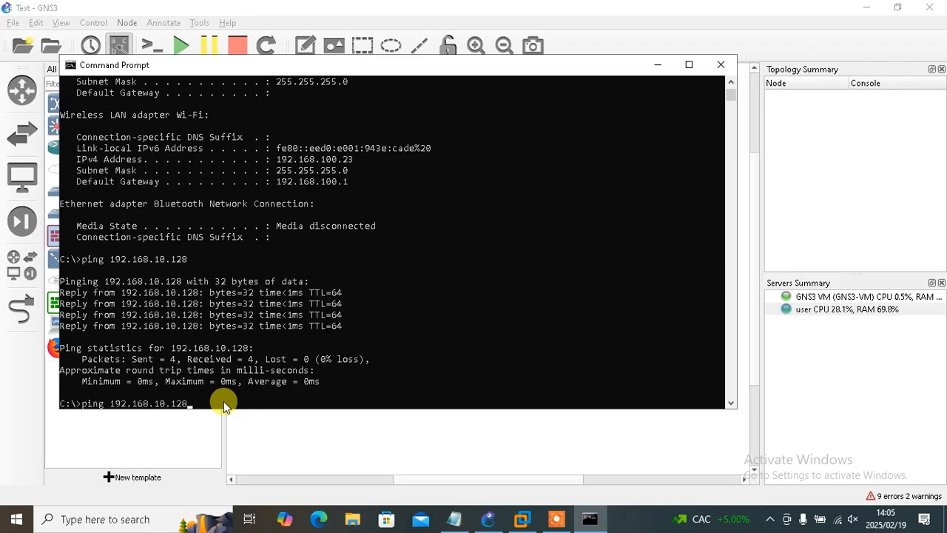
pyautogui.press('BackSpace')
pyautogui.press('BackSpace')
pyautogui.press('BackSpace')
pyautogui.press('BackSpace')
pyautogui.write('0.1')
pyautogui.press('Return')
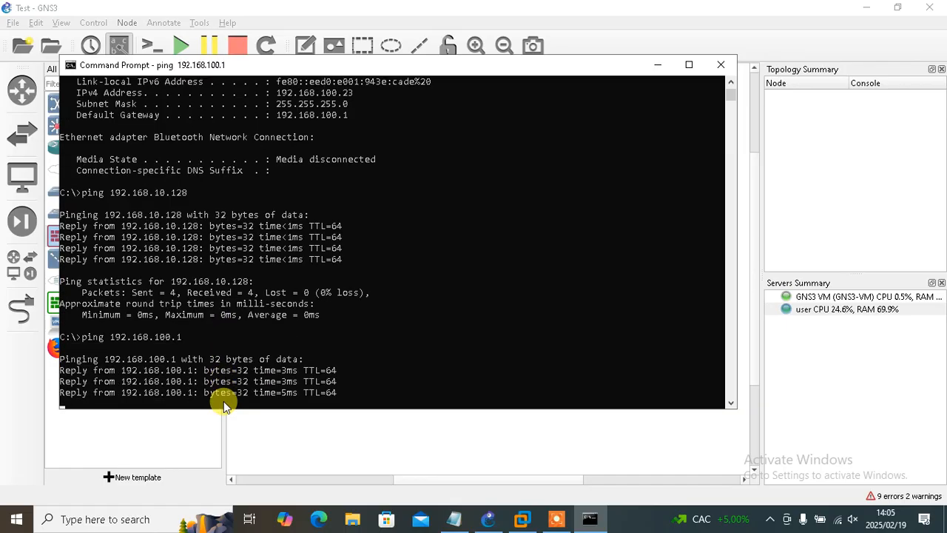
# Step: Ping 192.168.100.100 by extending the recalled ping command
pyautogui.press('Up')
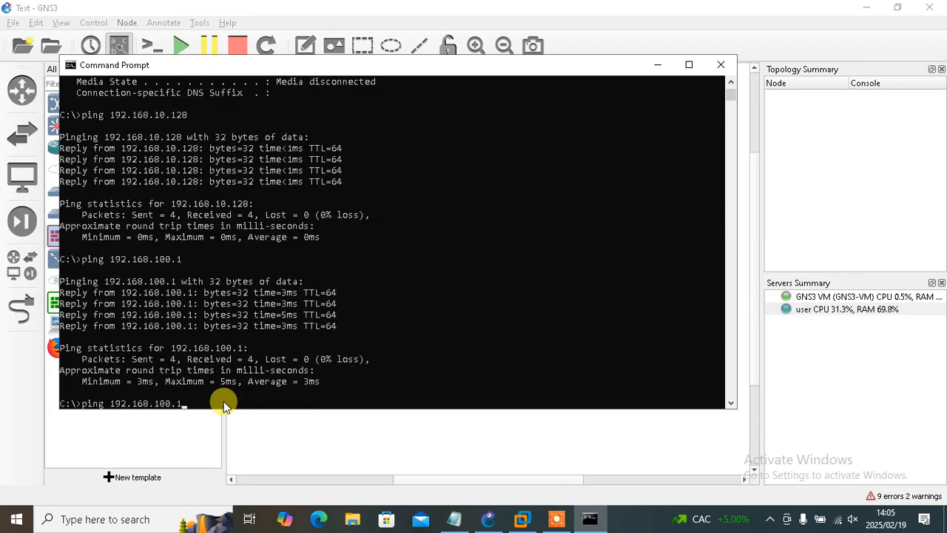
pyautogui.write('00')
pyautogui.press('Return')
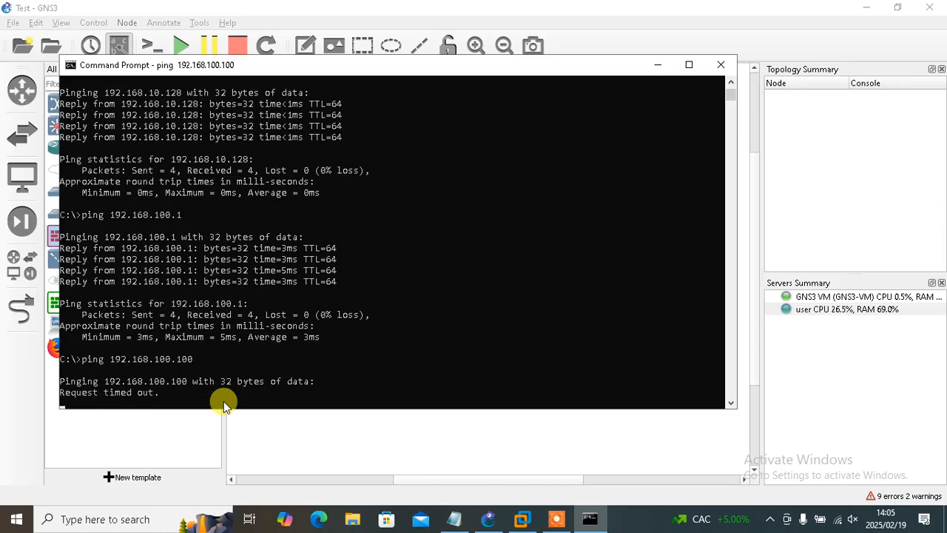
# Step: Switch to GNS3 and place a FortiGateFw node and a Cloud node to its left in the Test project
pyautogui.click(482, 525)
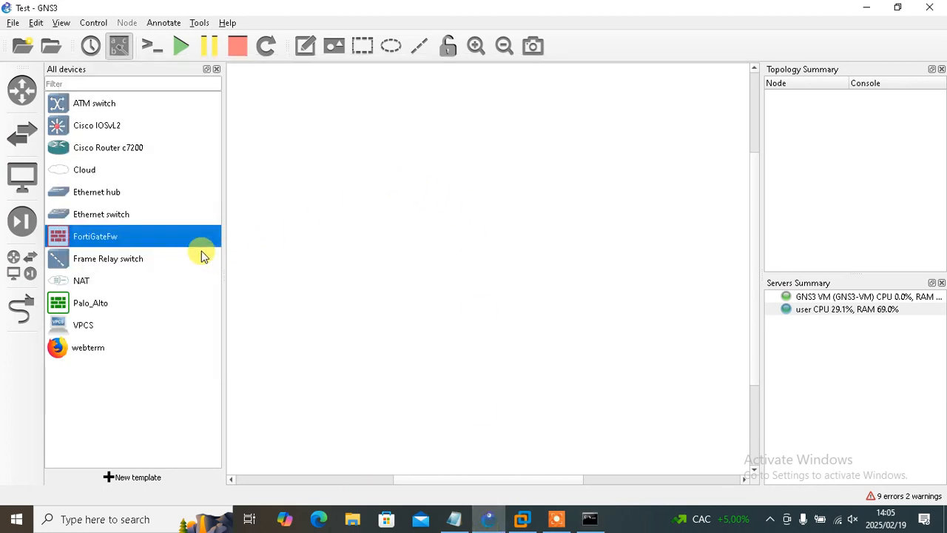
pyautogui.moveTo(68, 234); pyautogui.dragTo(548, 185)
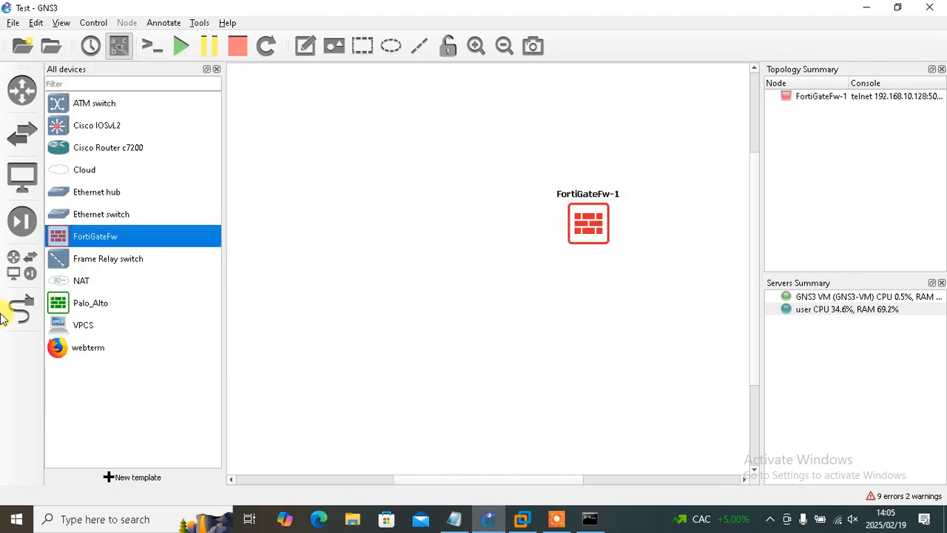
pyautogui.moveTo(80, 170); pyautogui.dragTo(343, 185)
pyautogui.click(447, 279)
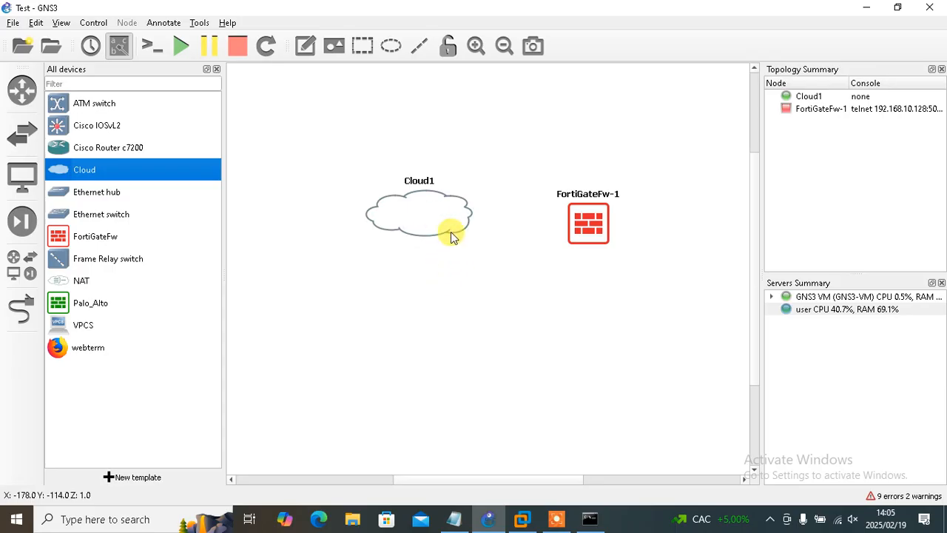
# Step: Start the FortiGateFw-1 firewall node in the topology
pyautogui.click(581, 228)
pyautogui.rightClick(582, 228)
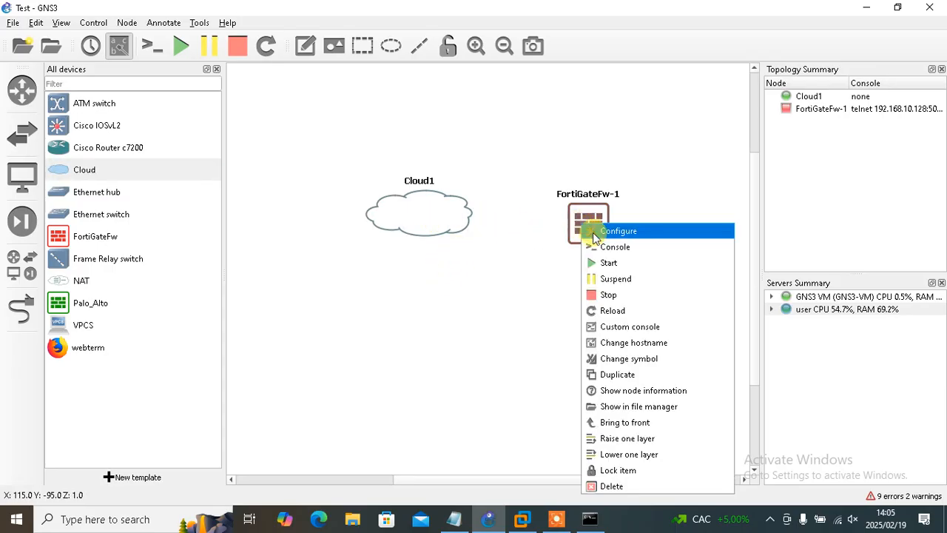
pyautogui.click(601, 262)
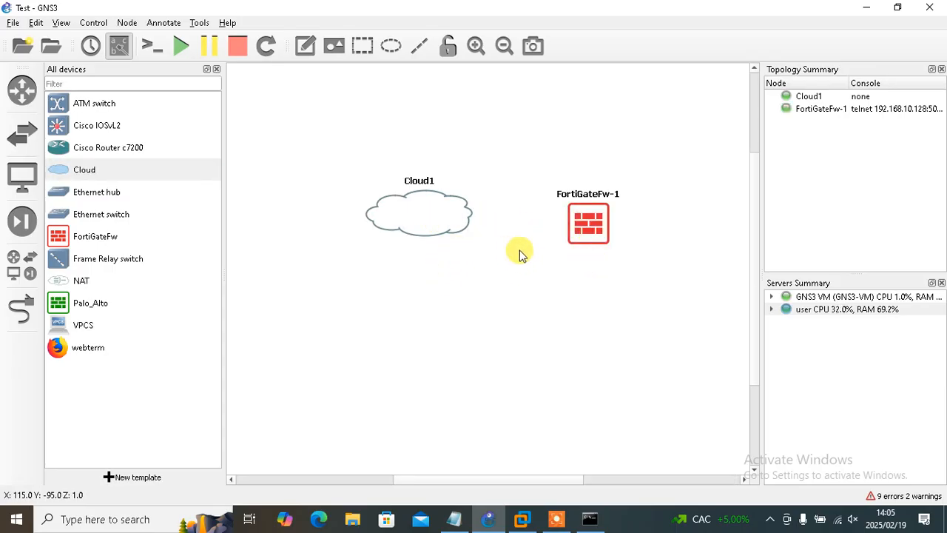
# Step: Open the FortiGateFw-1 console and send blank lines to it while the firewall boots
pyautogui.rightClick(582, 231)
pyautogui.click(592, 249)
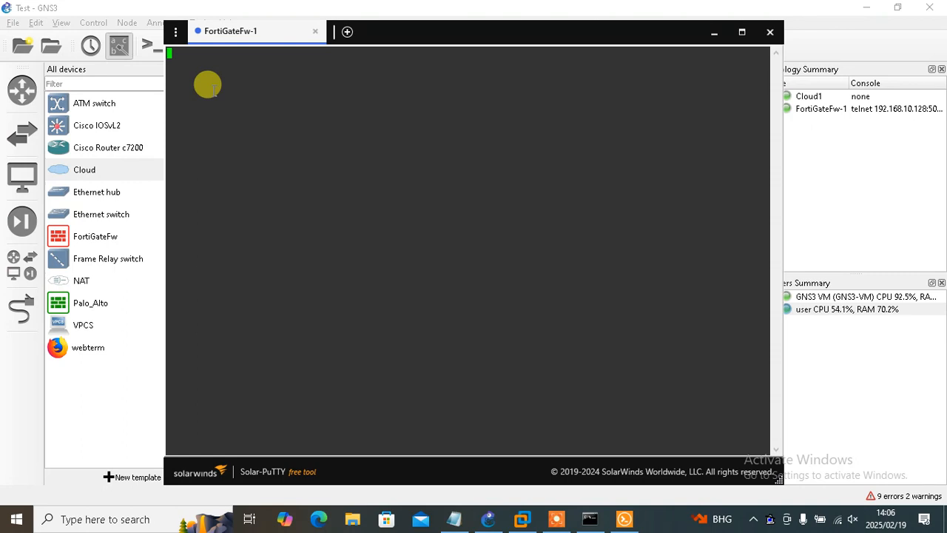
pyautogui.press('Return')
pyautogui.press('Return')
pyautogui.press('Return')
pyautogui.press('Return')
pyautogui.press('Return')
pyautogui.press('Return')
pyautogui.press('Return')
pyautogui.press('Return')
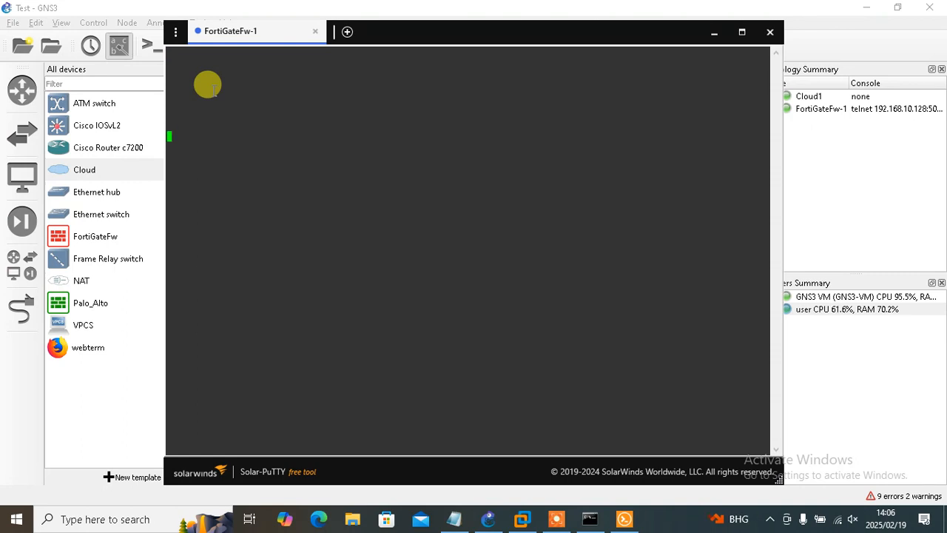
pyautogui.press('Return')
pyautogui.press('Return')
pyautogui.press('Return')
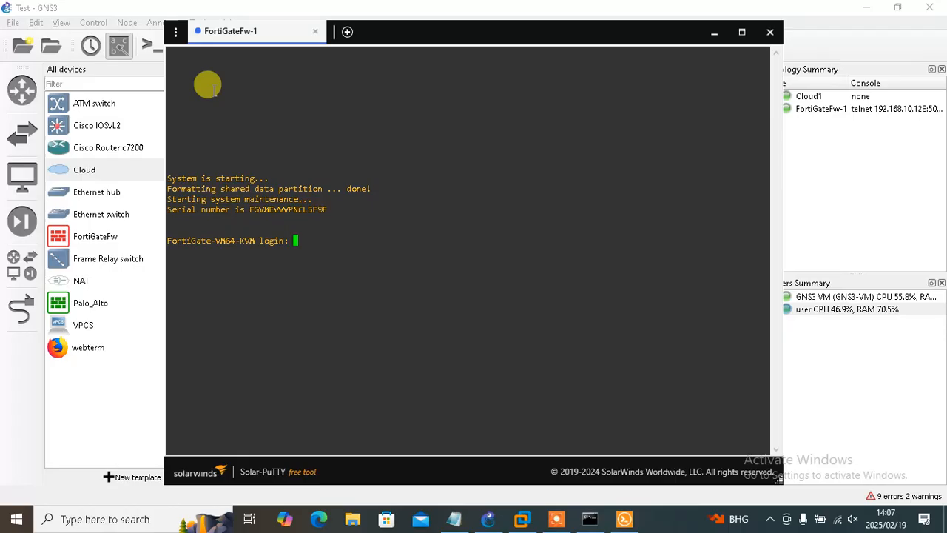
# Step: Log in to the FortiGate console as admin, then enter and confirm a new account password
pyautogui.write('admin')
pyautogui.press('Return')
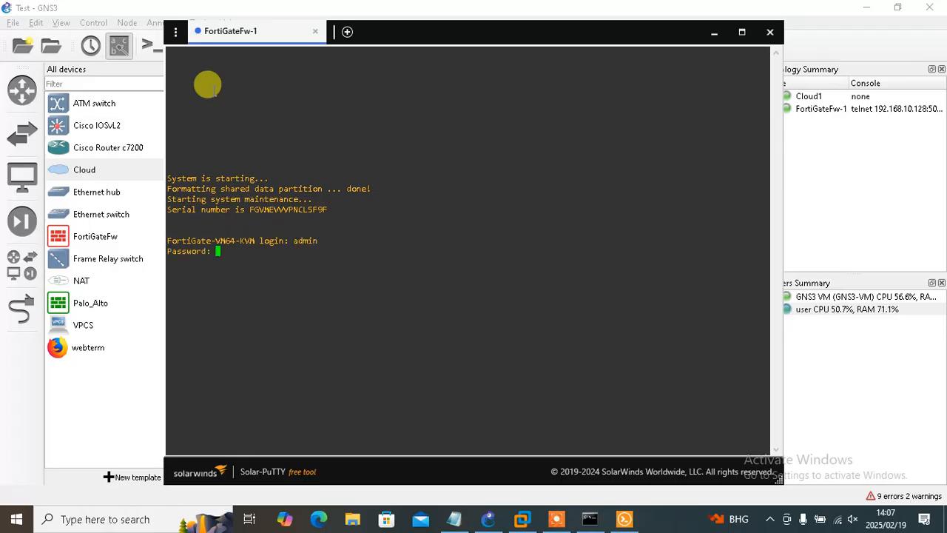
pyautogui.press('Return')
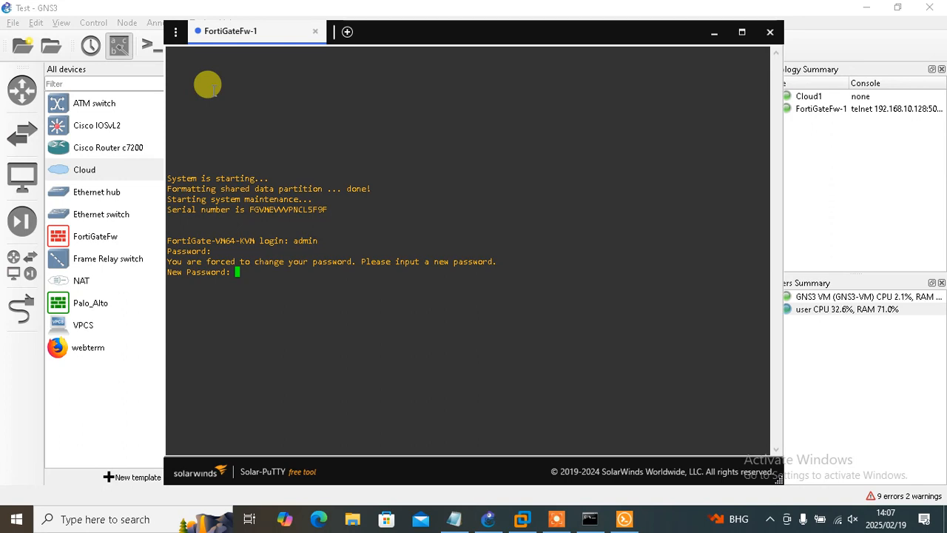
pyautogui.press('Return')
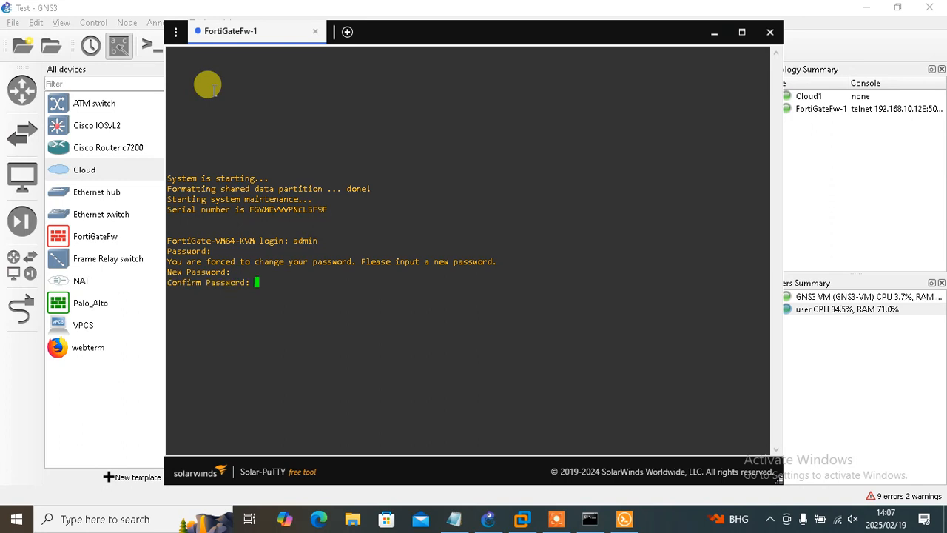
pyautogui.press('Return')
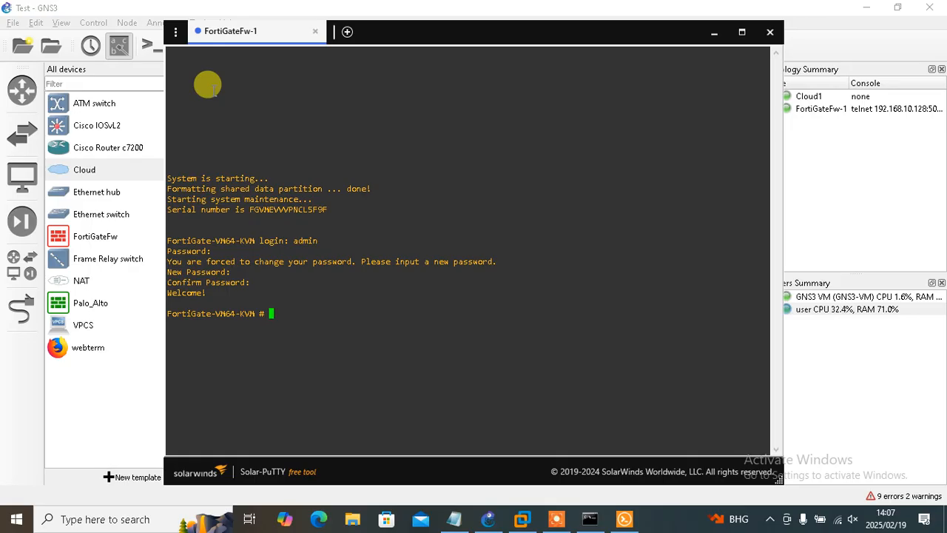
# Step: Set the firewall's hostname to fw1 under config system global and end the global configuration
pyautogui.write('config system ')
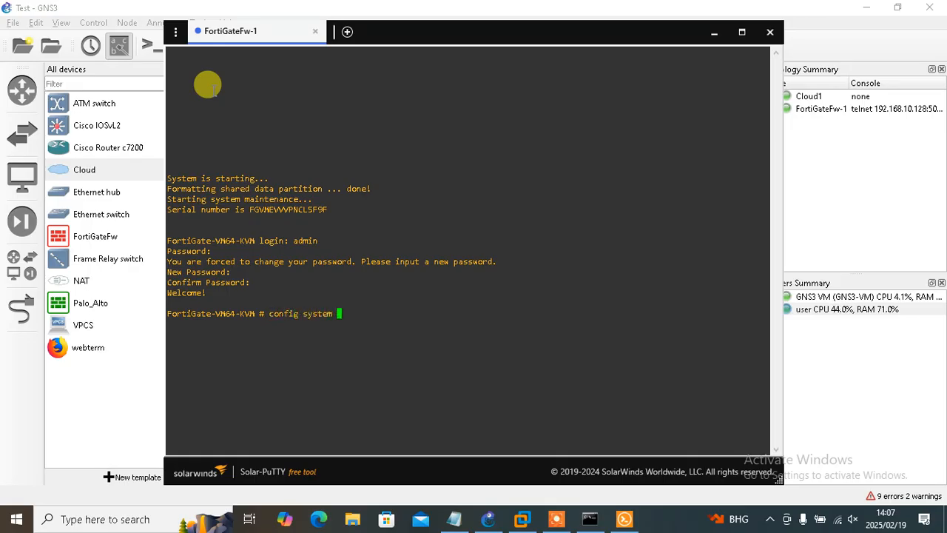
pyautogui.write('global')
pyautogui.press('Return')
pyautogui.write('set h')
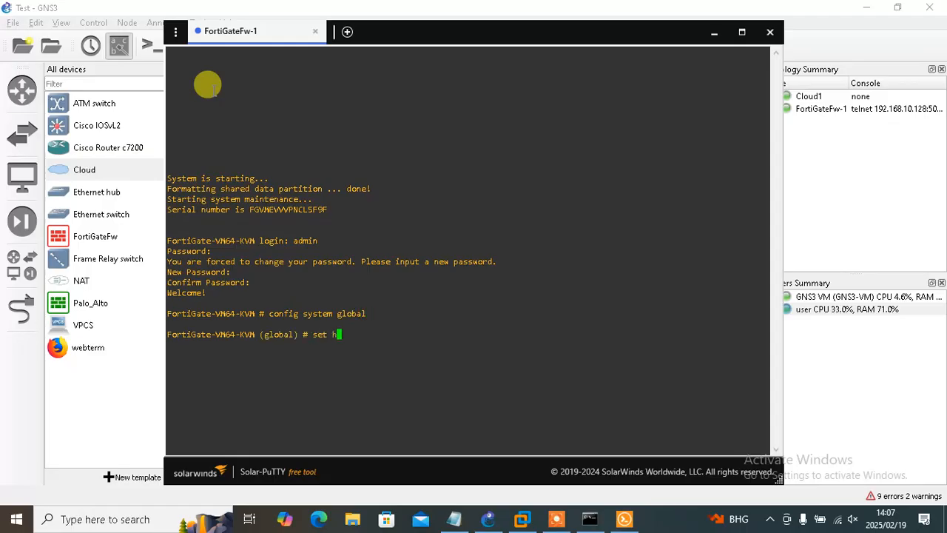
pyautogui.write('ostname fw1')
pyautogui.press('Return')
pyautogui.write('end')
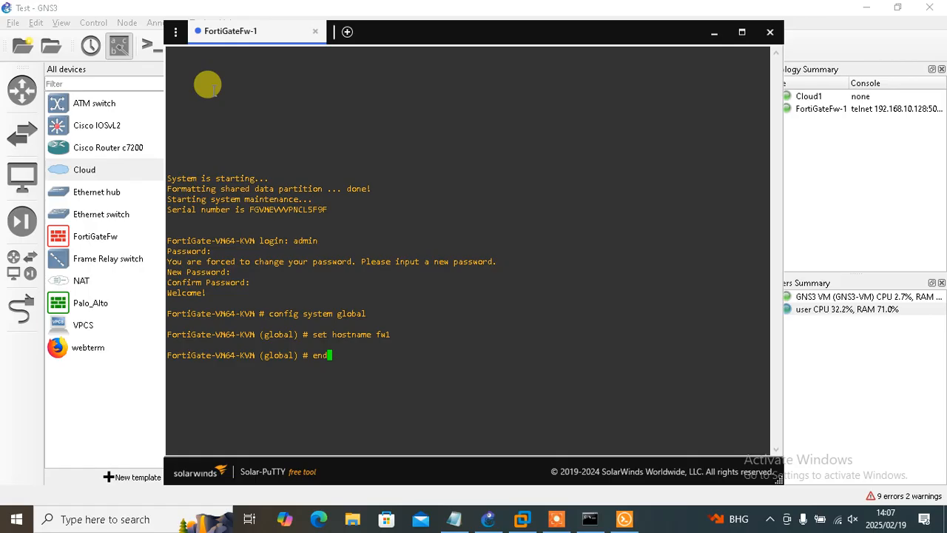
pyautogui.press('Return')
# Step: Enter the config system interface section on fw1 and open port1 for editing
pyautogui.write('config syst')
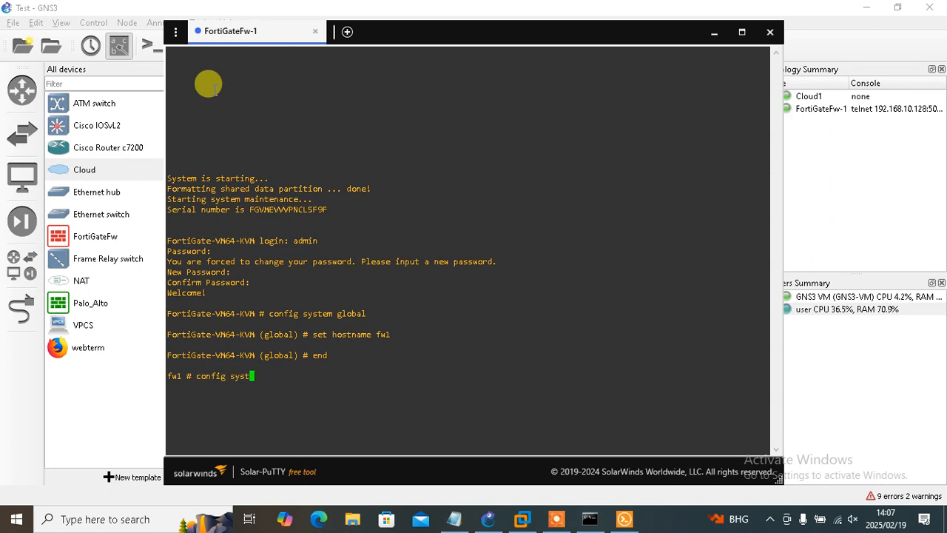
pyautogui.write('em interffac')
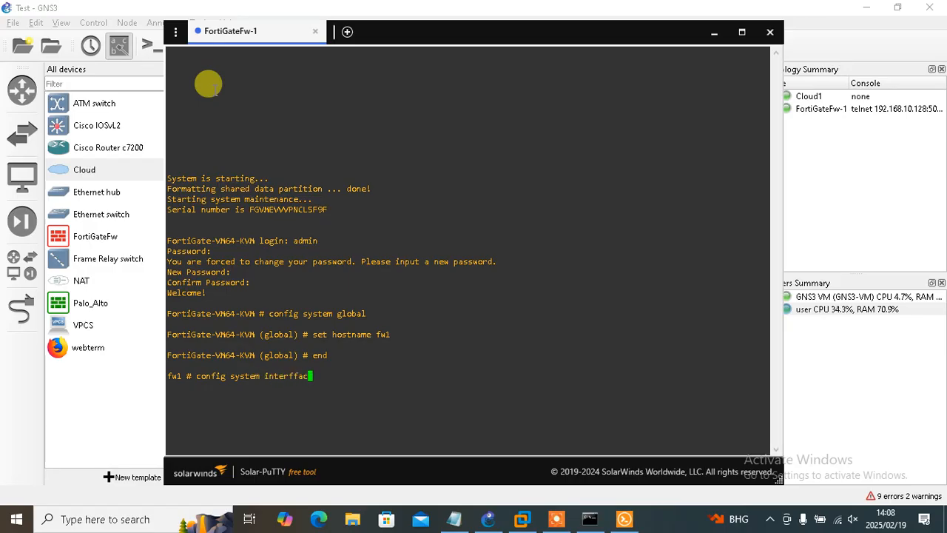
pyautogui.press('BackSpace')
pyautogui.press('BackSpace')
pyautogui.write('ace')
pyautogui.press('Return')
pyautogui.write('ed')
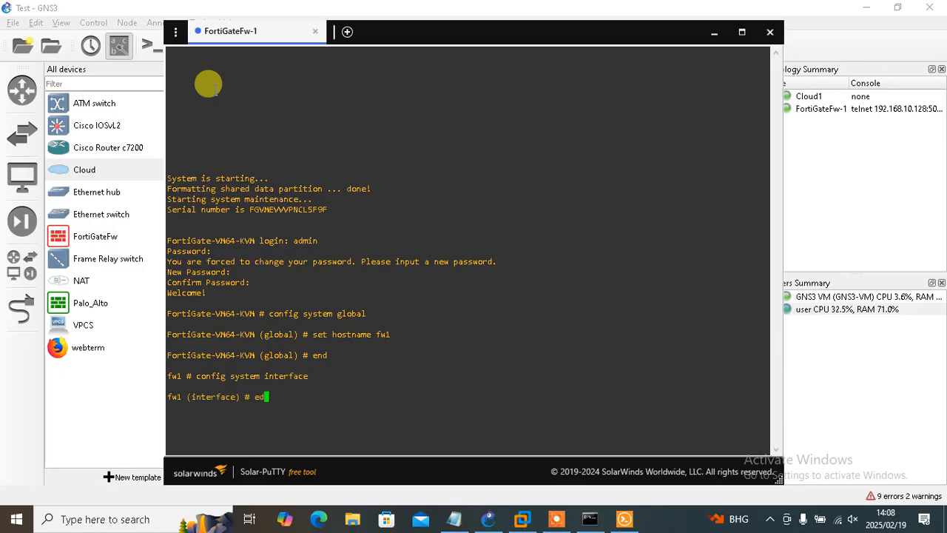
pyautogui.write('it port1')
pyautogui.press('Return')
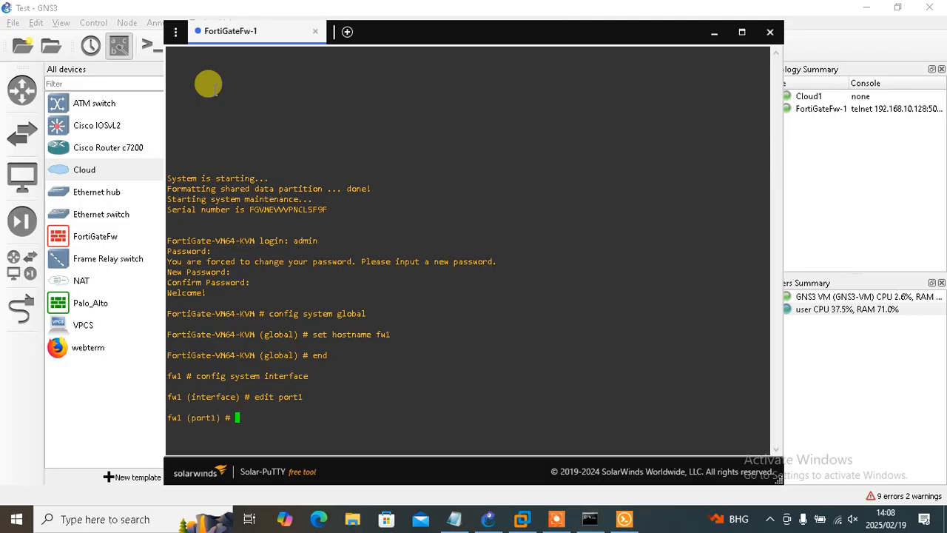
# Step: Set port1 to static mode and assign it the IP address 192.168.100.100/24
pyautogui.write('set ')
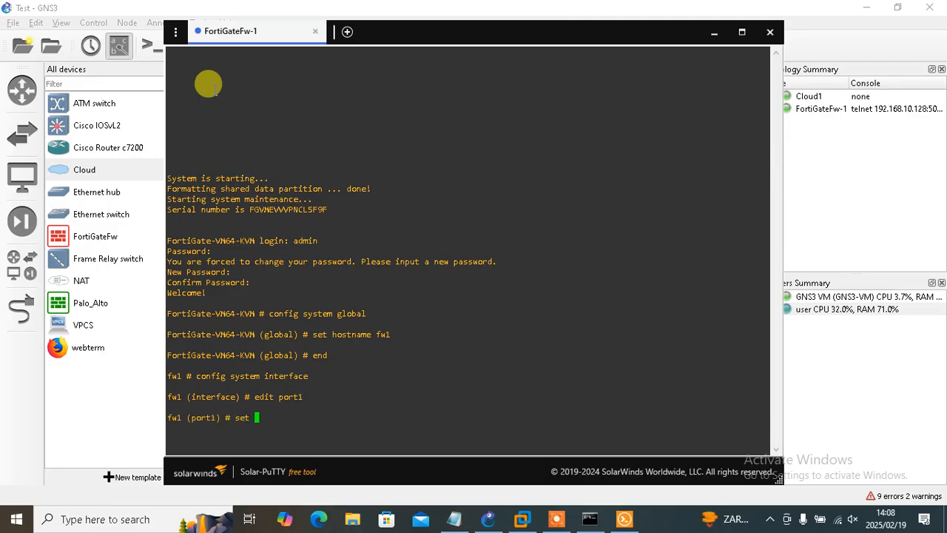
pyautogui.write('mode static')
pyautogui.press('Return')
pyautogui.write('set ip ')
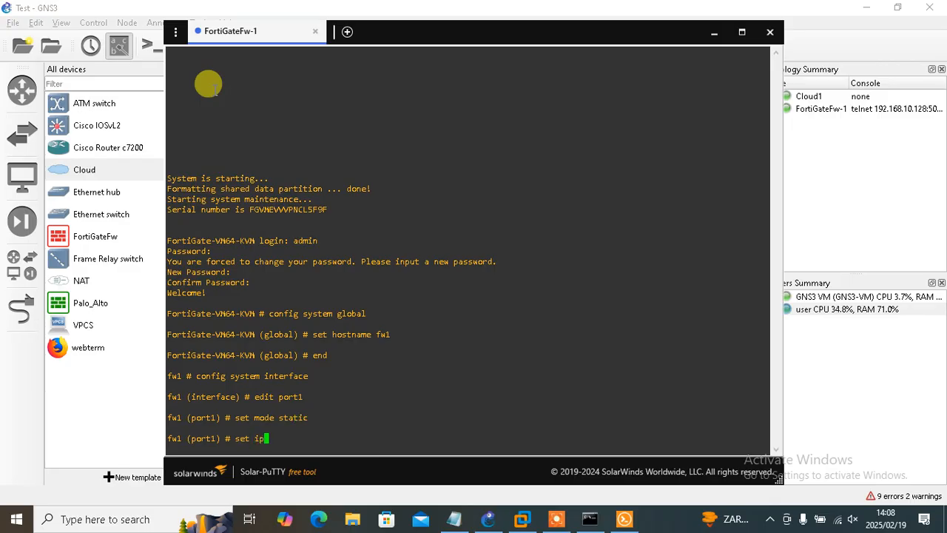
pyautogui.write('192.168.100.100')
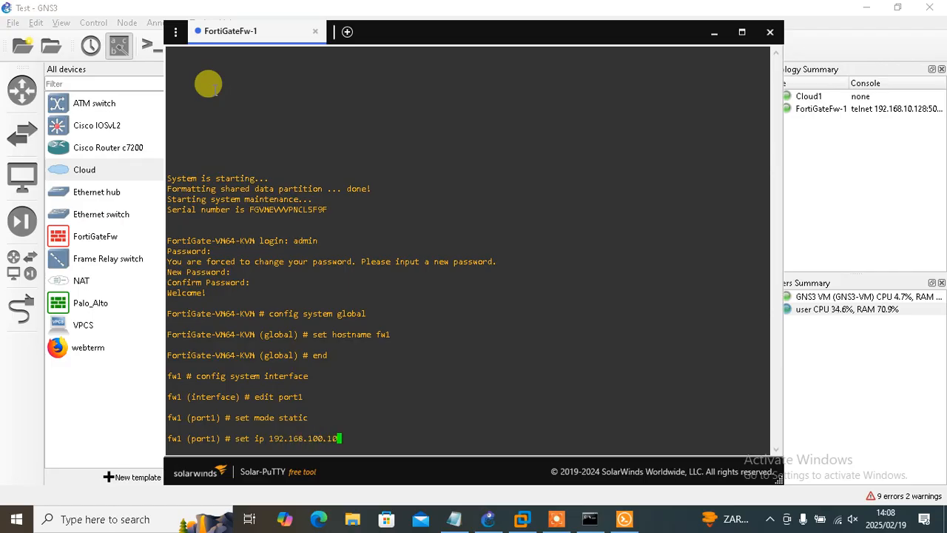
pyautogui.write('/24')
pyautogui.press('Return')
# Step: Allow ping, http and ssh access on port1 and end the interface configuration
pyautogui.write('set')
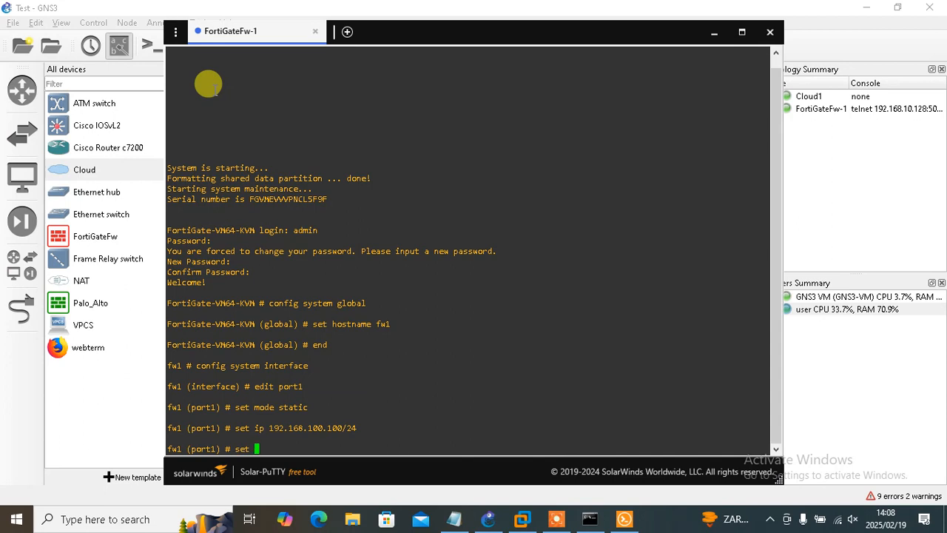
pyautogui.write('allwo')
pyautogui.write('access')
pyautogui.press('Left')
pyautogui.press('Left')
pyautogui.press('Left')
pyautogui.press('Left')
pyautogui.press('Left')
pyautogui.press('Left')
pyautogui.press('BackSpace')
pyautogui.press('BackSpace')
pyautogui.write('ow')
pyautogui.press('Right')
pyautogui.press('Right')
pyautogui.press('Right')
pyautogui.press('Right')
pyautogui.press('Right')
pyautogui.write('ping h')
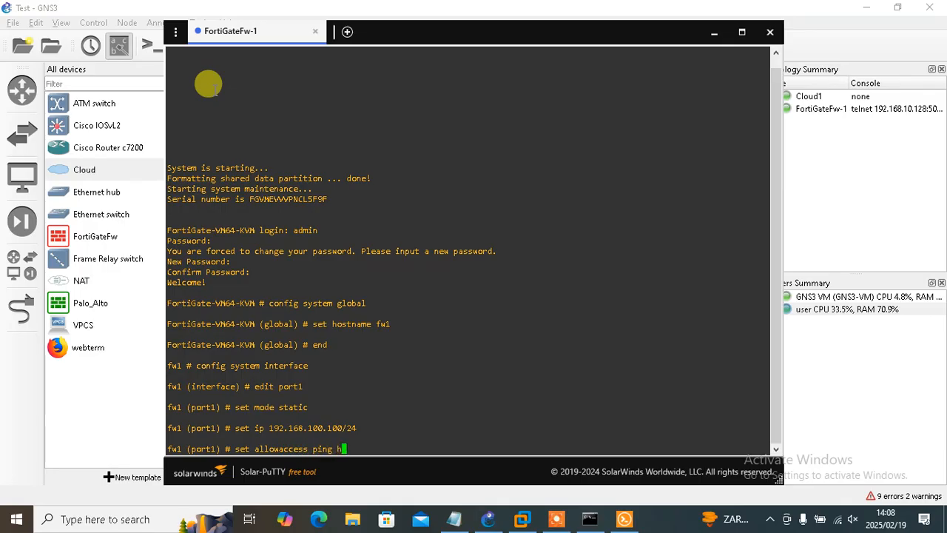
pyautogui.write('ttp ssh')
pyautogui.press('Return')
pyautogui.write('e')
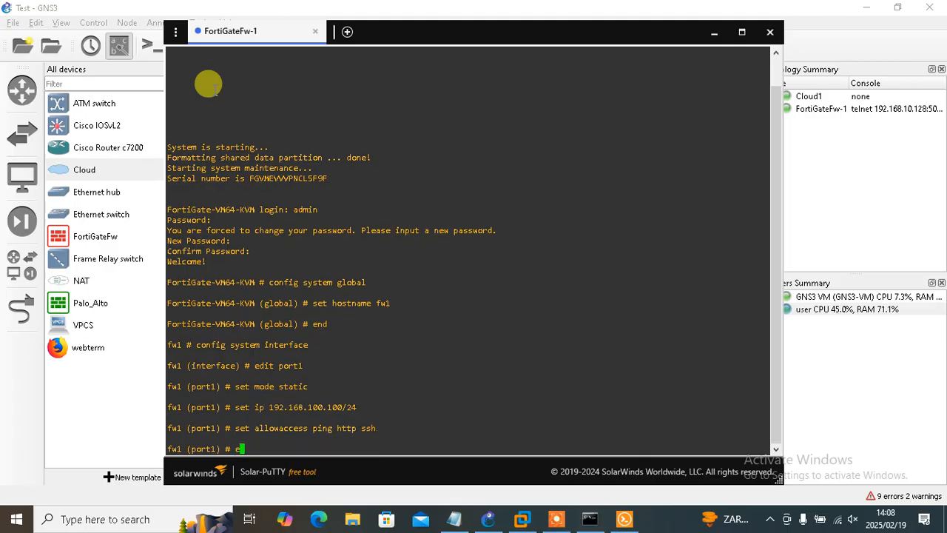
pyautogui.write('nd')
pyautogui.press('Return')
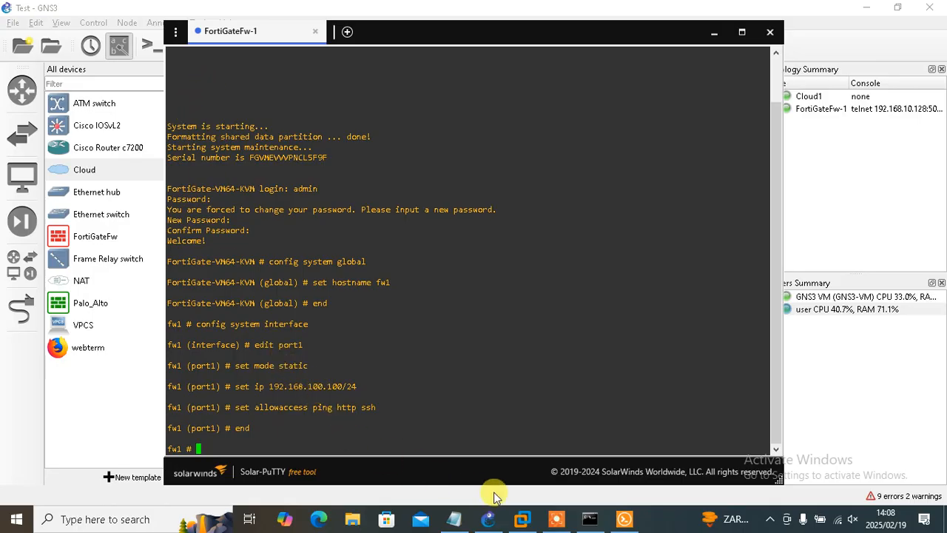
# Step: Switch to the Command Prompt and ping the firewall at 192.168.100.100
pyautogui.click(589, 518)
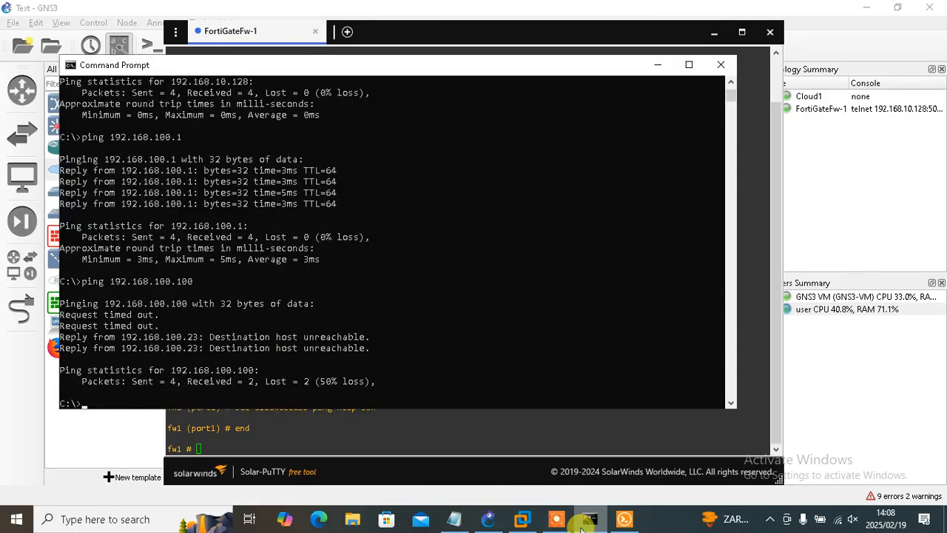
pyautogui.click(90, 398)
pyautogui.press('Up')
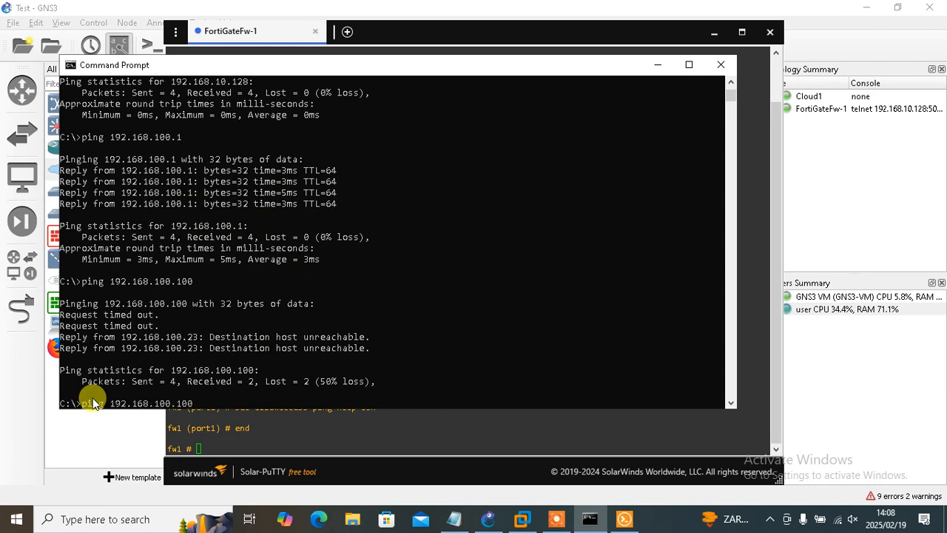
pyautogui.press('Return')
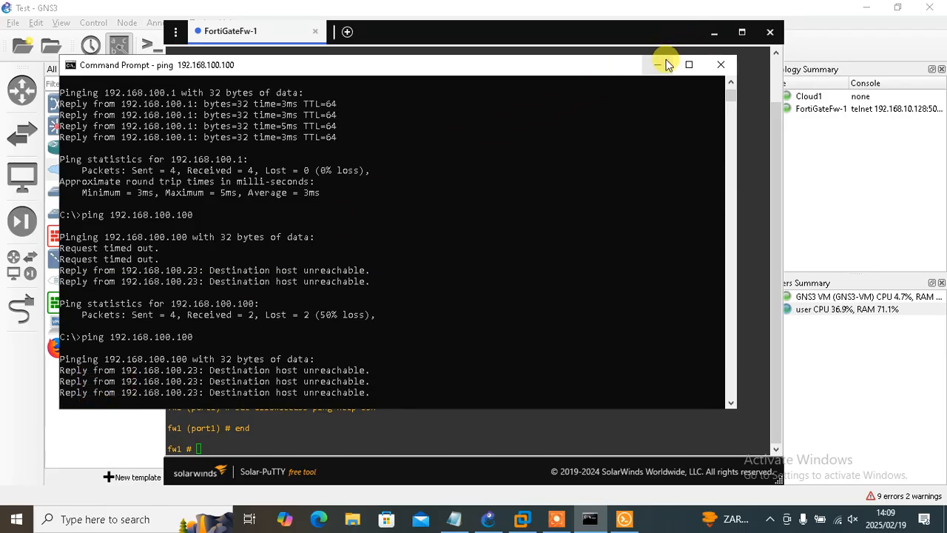
# Step: Return to the GNS3 topology and, in Cloud1's configuration, show special Ethernet interfaces and add all available interfaces
pyautogui.click(714, 31)
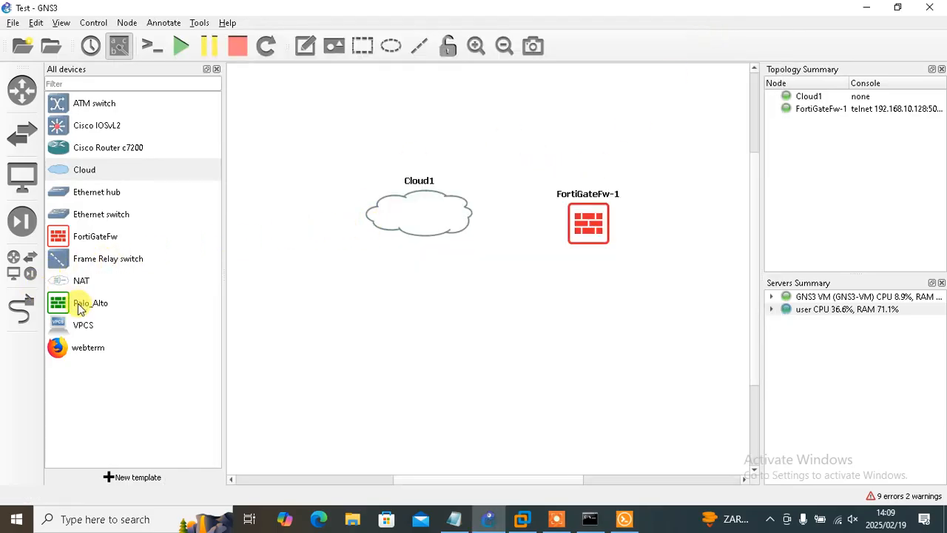
pyautogui.rightClick(436, 205)
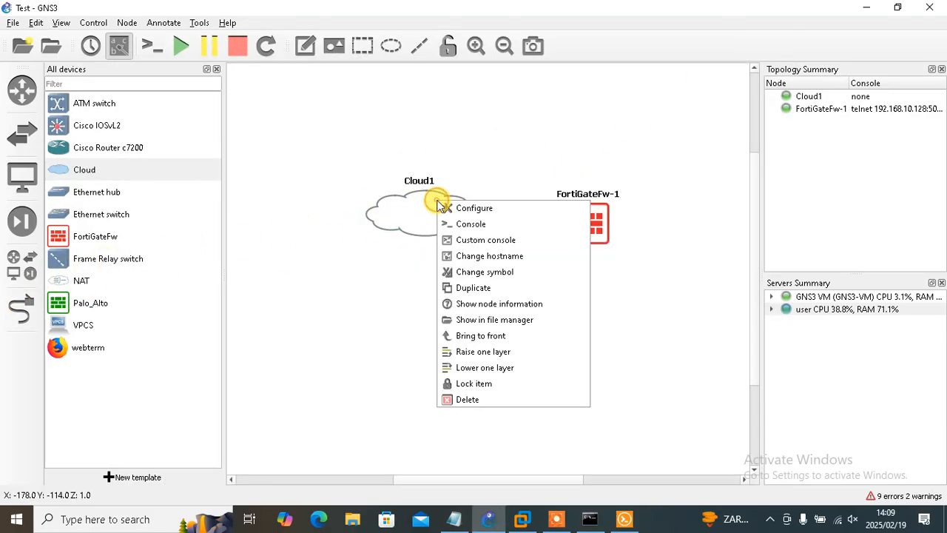
pyautogui.click(462, 205)
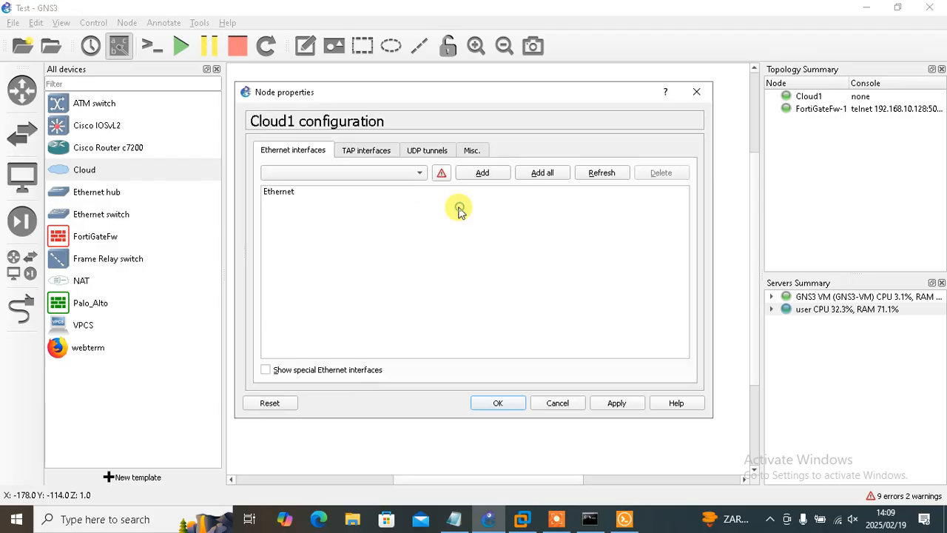
pyautogui.click(268, 370)
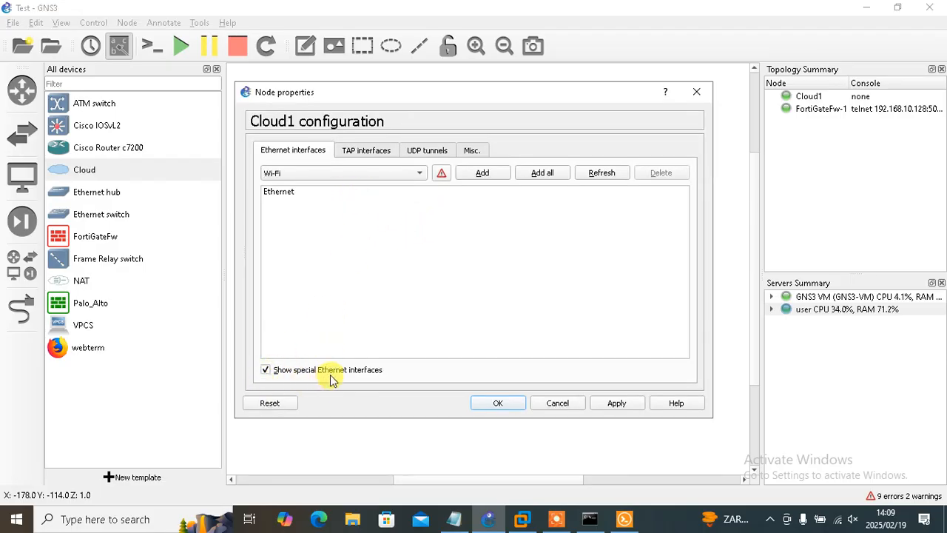
pyautogui.click(524, 175)
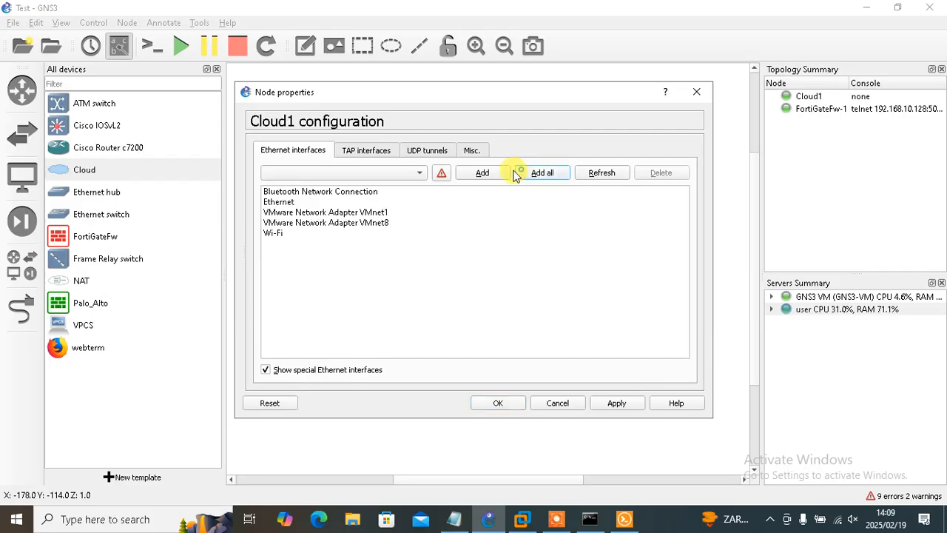
# Step: Look over the Wi-Fi, Ethernet, VMnet1 and VMnet8 entries in Cloud1's interface list and apply the configuration
pyautogui.click(278, 235)
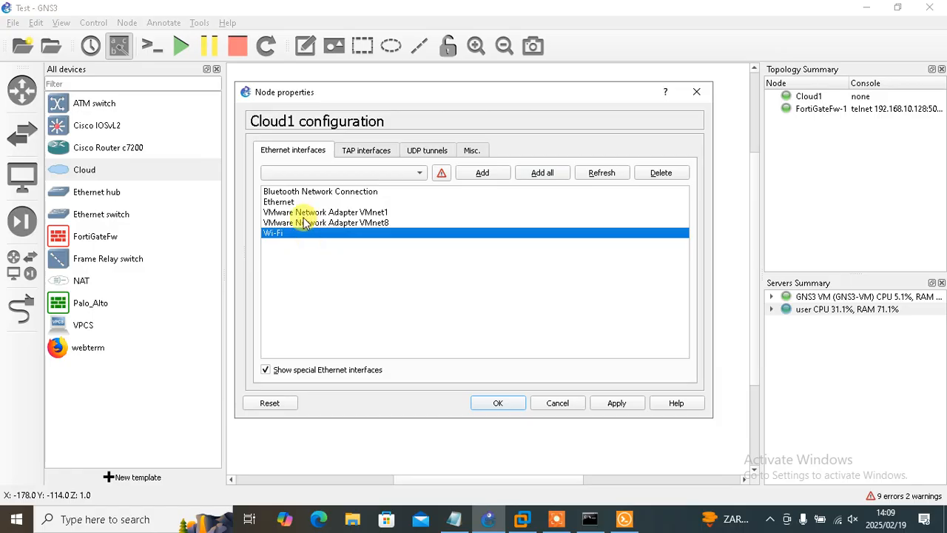
pyautogui.click(285, 203)
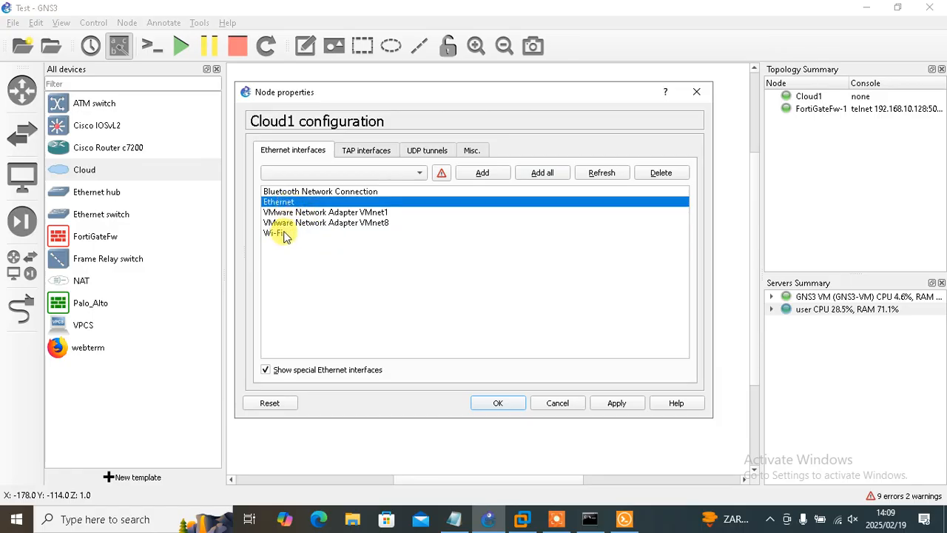
pyautogui.click(285, 234)
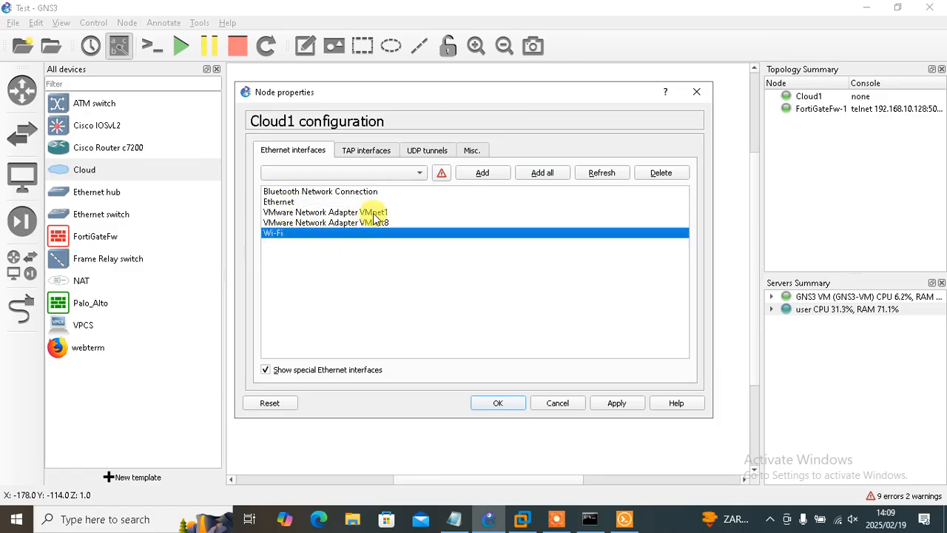
pyautogui.click(373, 213)
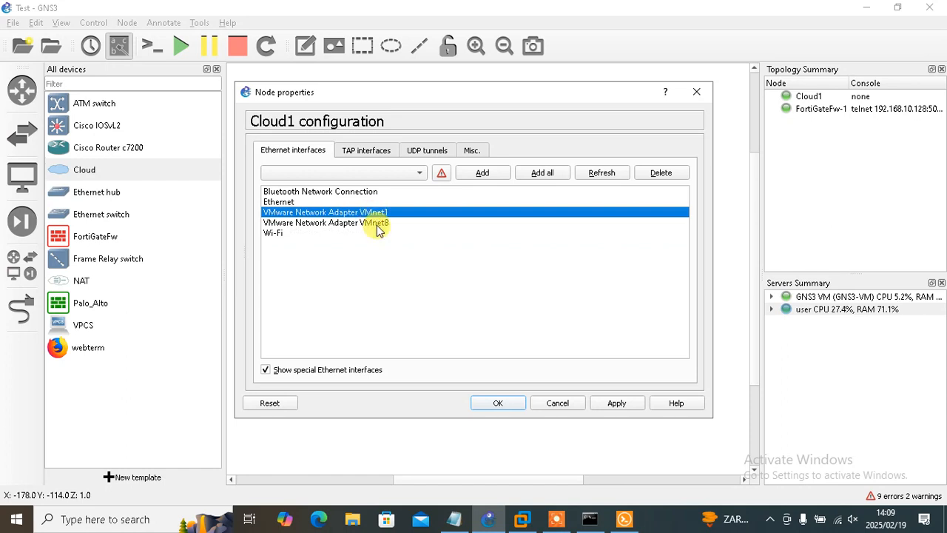
pyautogui.click(375, 226)
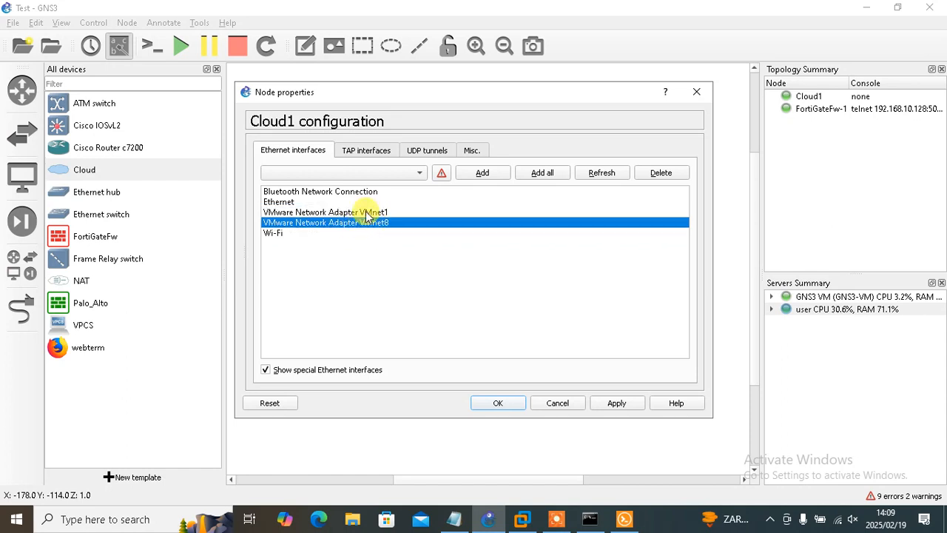
pyautogui.click(367, 214)
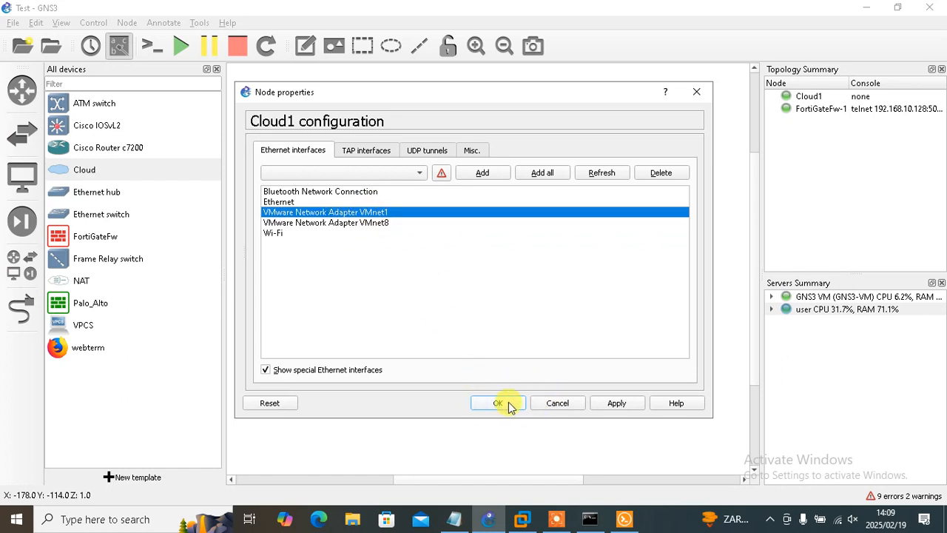
pyautogui.click(614, 404)
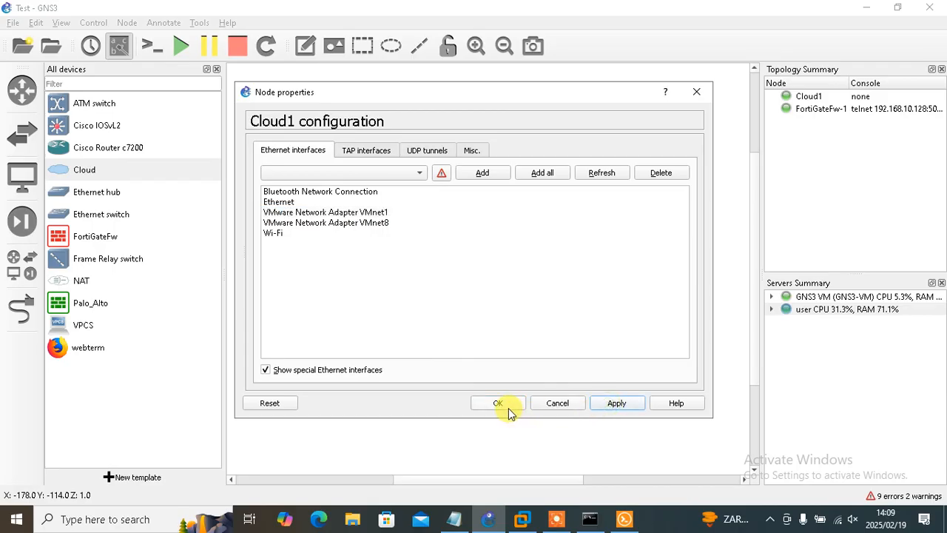
pyautogui.click(506, 403)
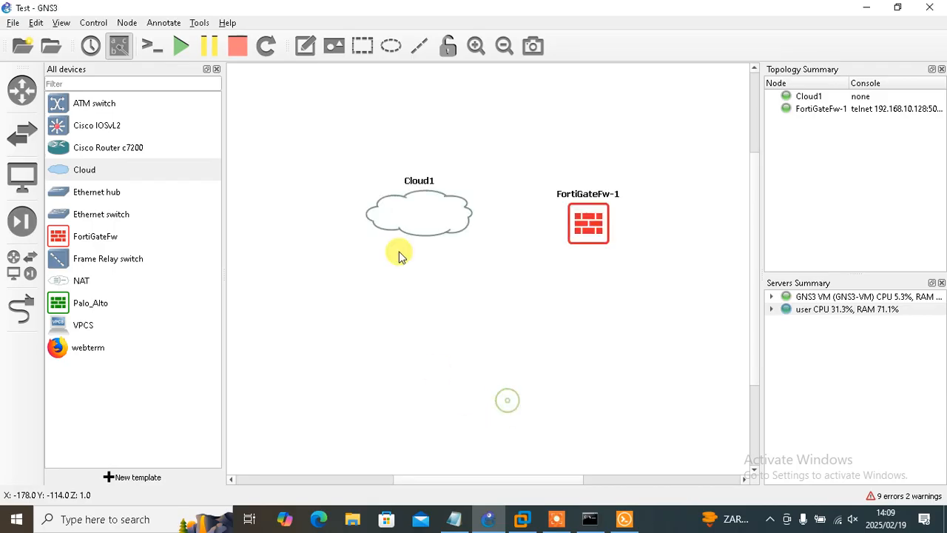
# Step: Link Cloud1's Wi-Fi interface to the FortiGateFw-1 node
pyautogui.click(24, 309)
pyautogui.click(460, 218)
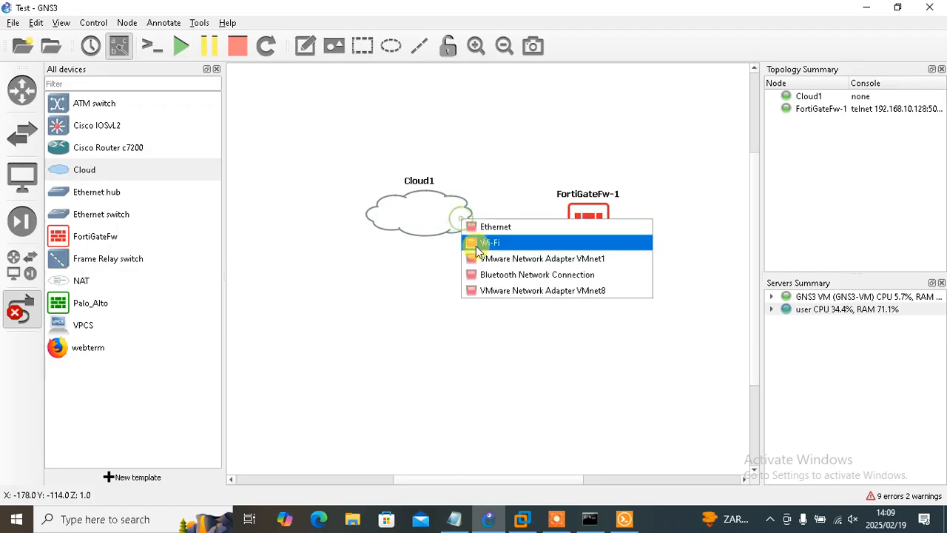
pyautogui.click(477, 247)
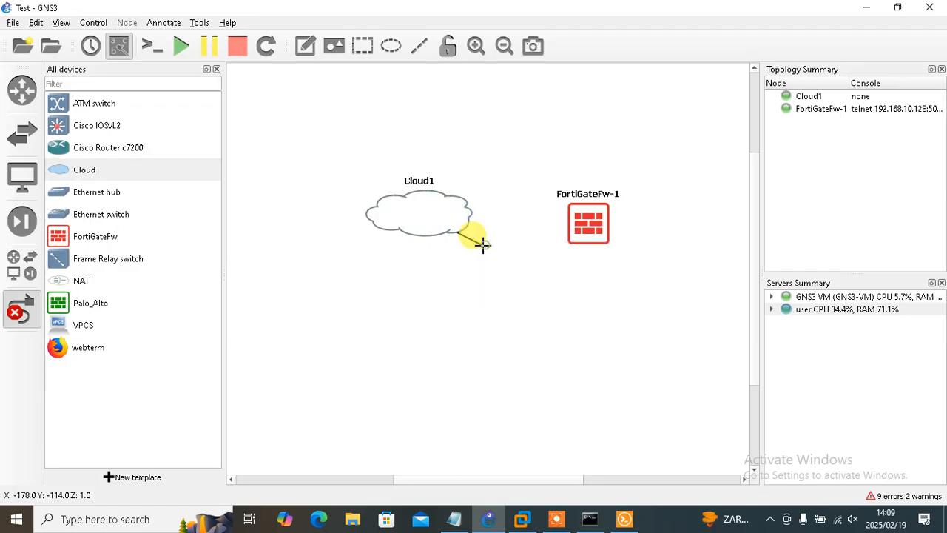
pyautogui.click(577, 216)
pyautogui.click(592, 222)
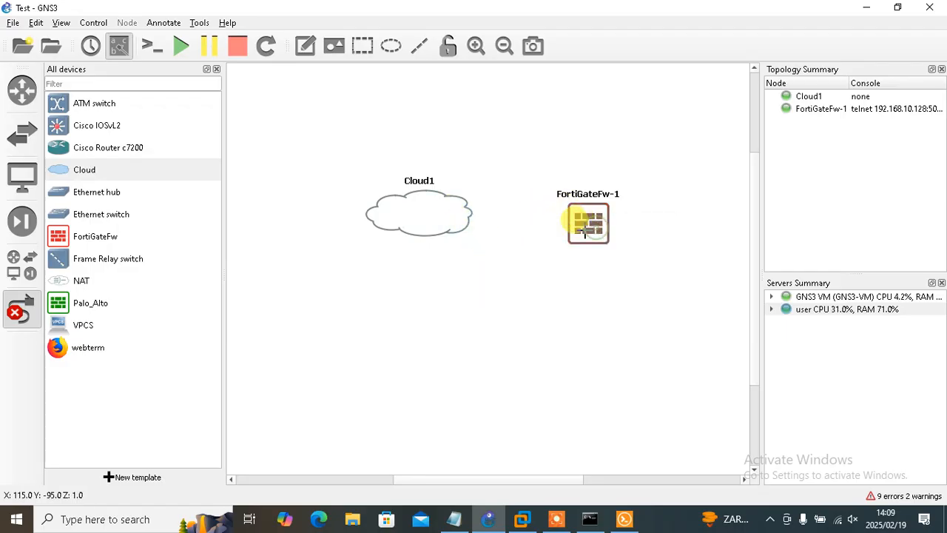
# Step: Repeat the ping to 192.168.100.100 in the Command Prompt to test the new link
pyautogui.click(592, 520)
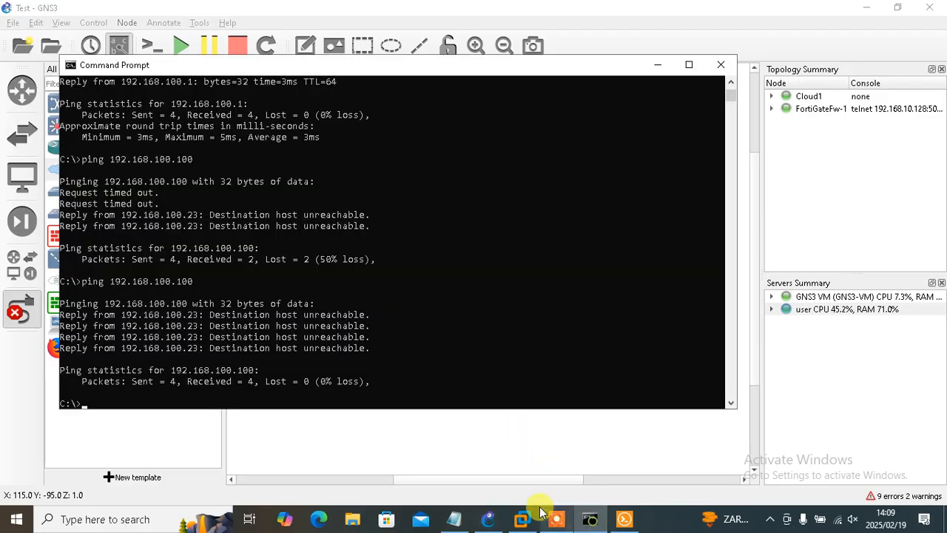
pyautogui.click(245, 403)
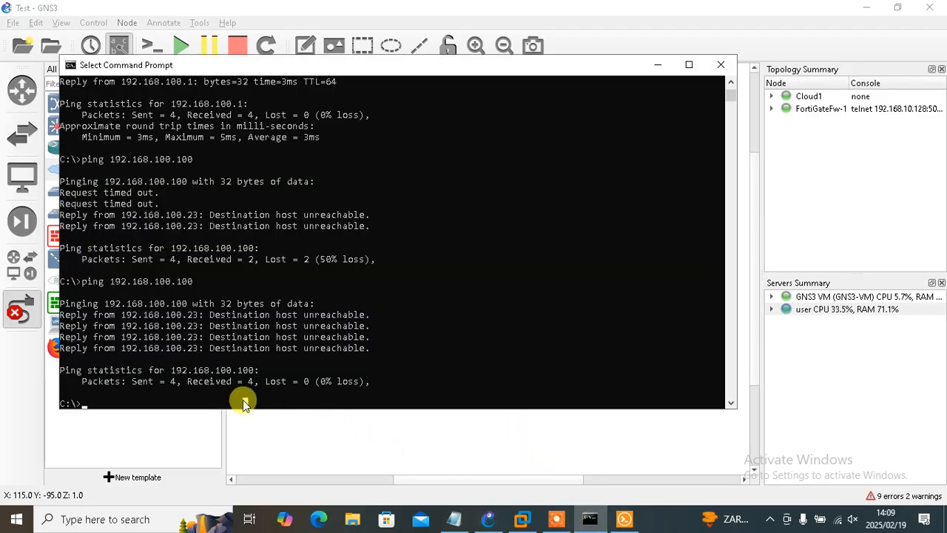
pyautogui.press('Up')
pyautogui.press('Return')
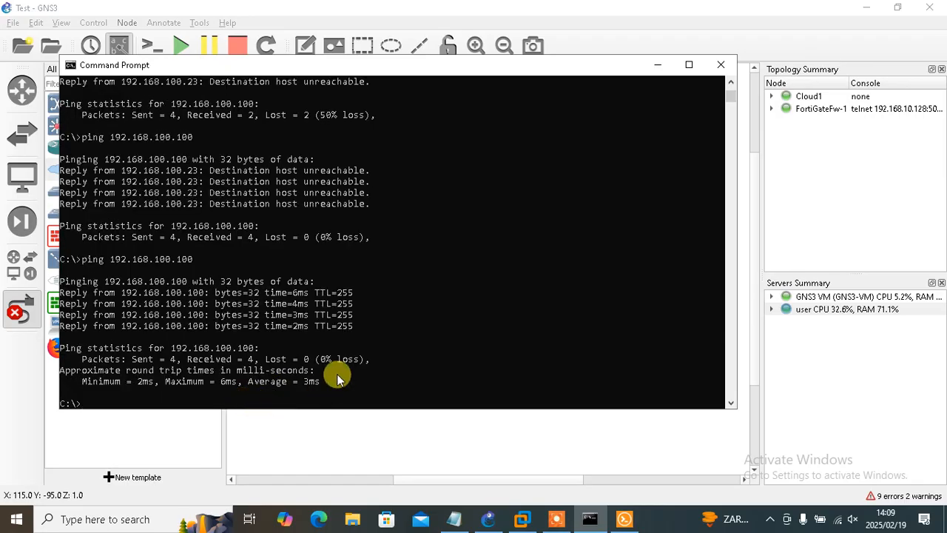
# Step: Minimize the open windows, launch Google Chrome and open the firewall's web interface at 192.168.100.100
pyautogui.click(657, 71)
pyautogui.click(867, 8)
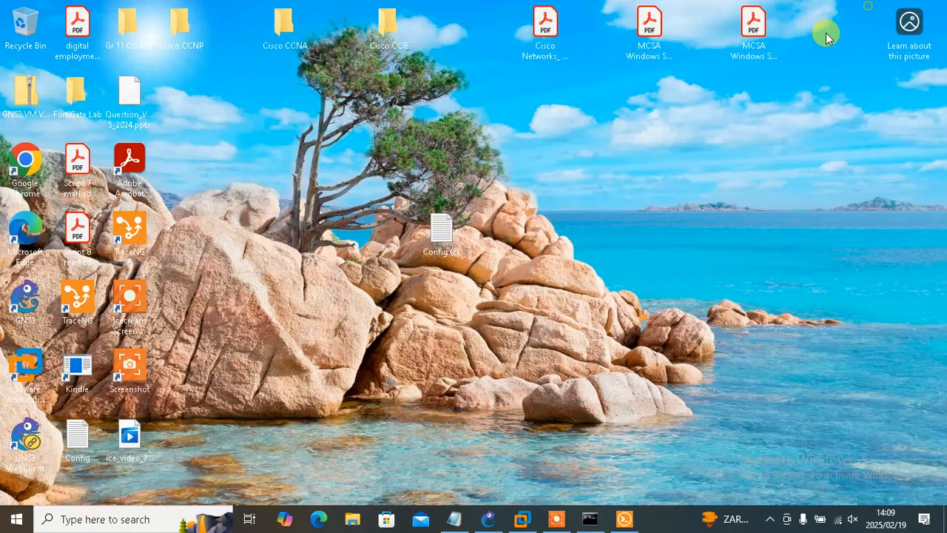
pyautogui.doubleClick(28, 157)
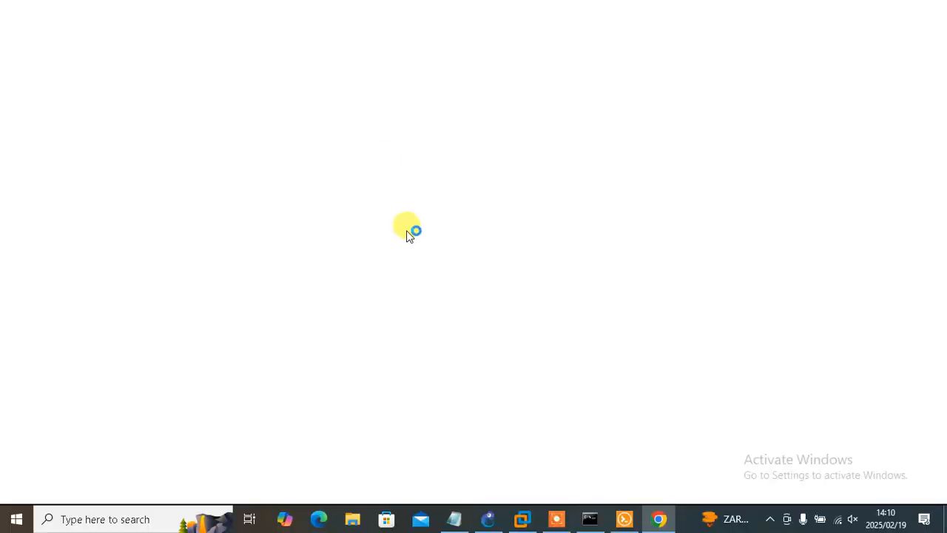
pyautogui.click(298, 42)
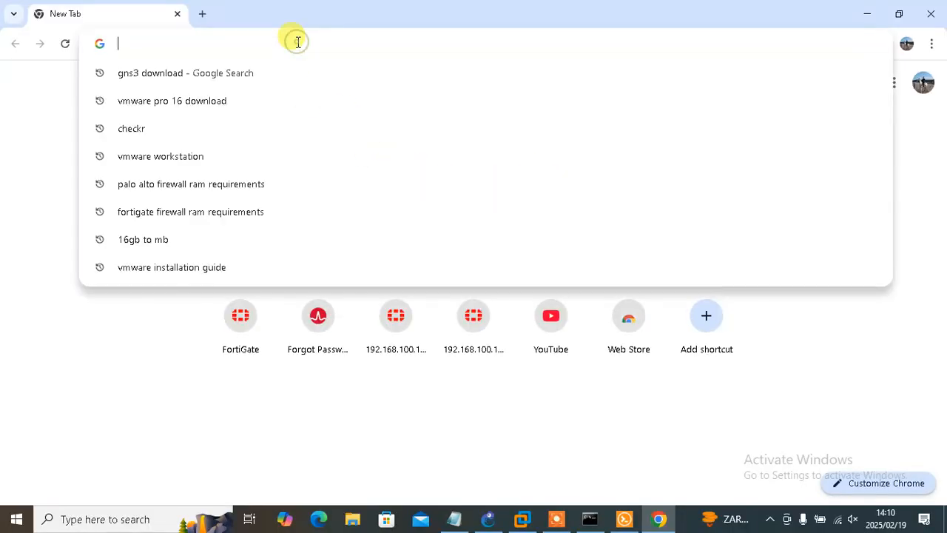
pyautogui.write('192')
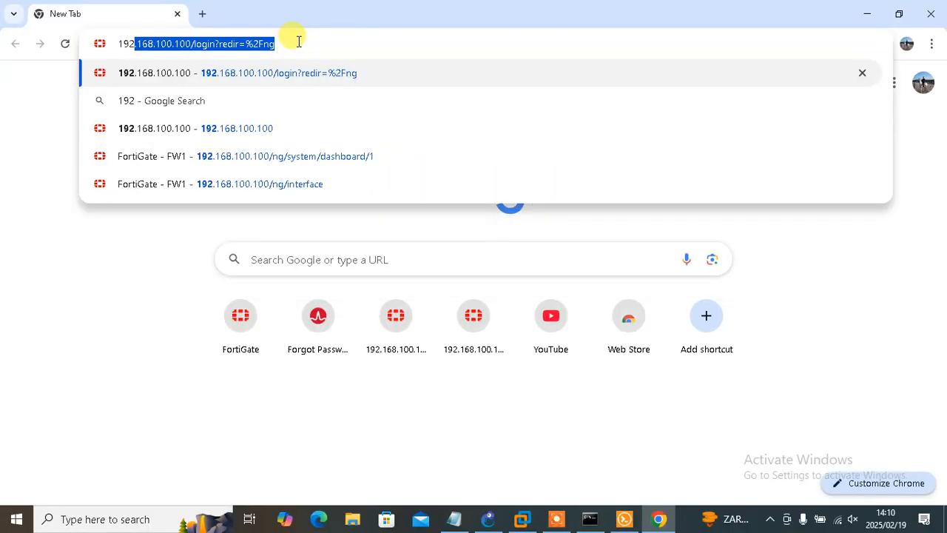
pyautogui.write('.168.1')
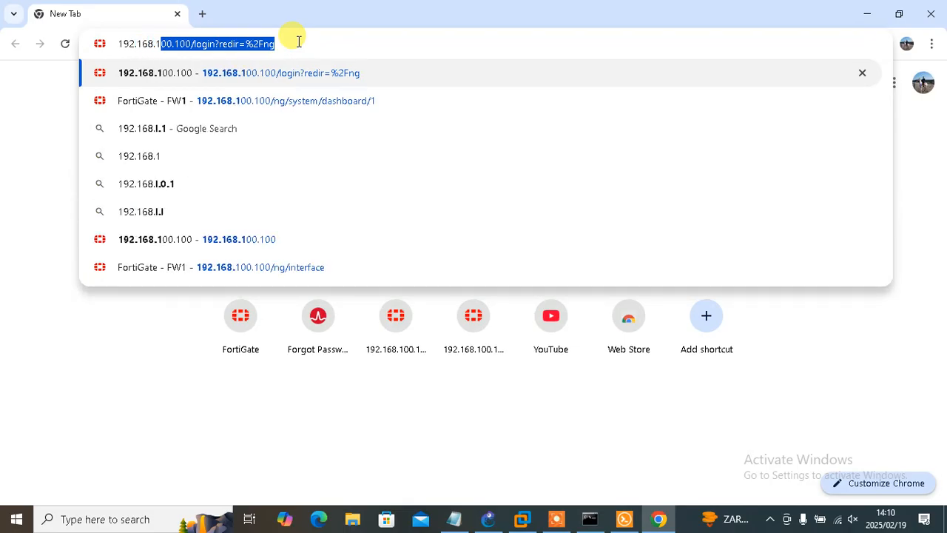
pyautogui.write('00.100')
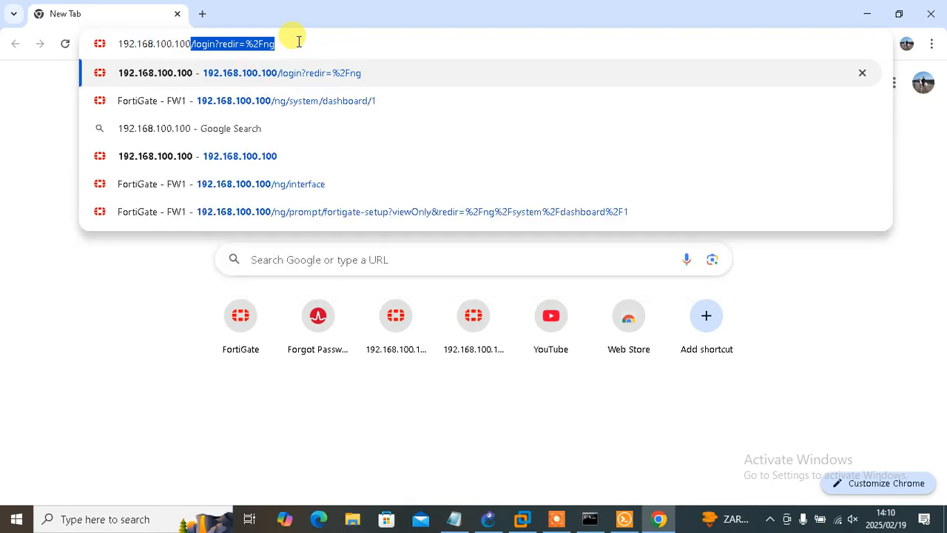
pyautogui.press('Return')
# Step: Log in to the FortiGate web interface as admin with the saved account password and dismiss the browser's password check dialog
pyautogui.write('admin')
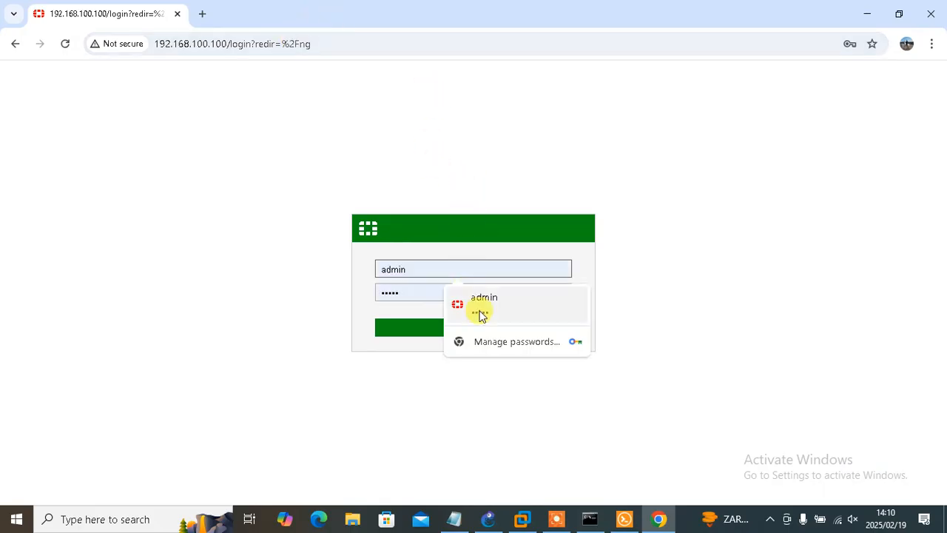
pyautogui.click(480, 309)
pyautogui.click(427, 328)
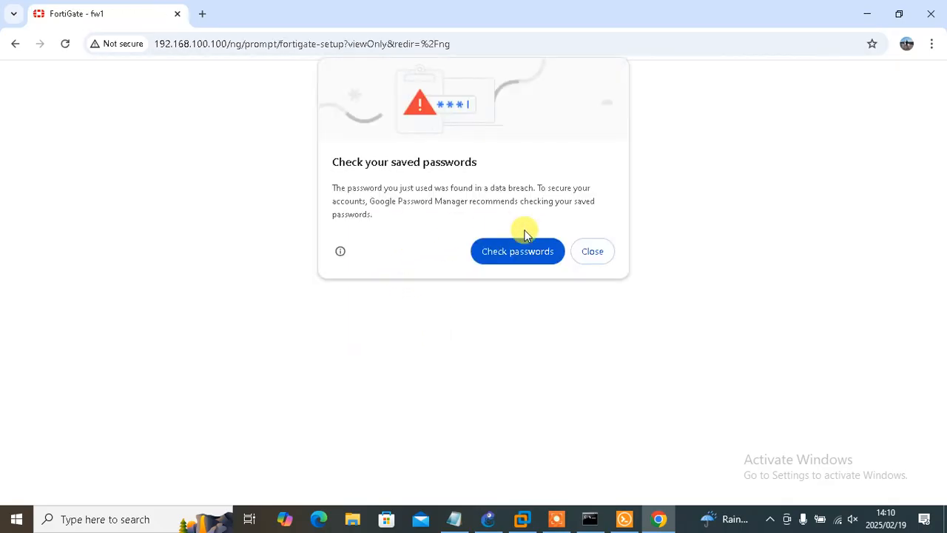
pyautogui.click(584, 250)
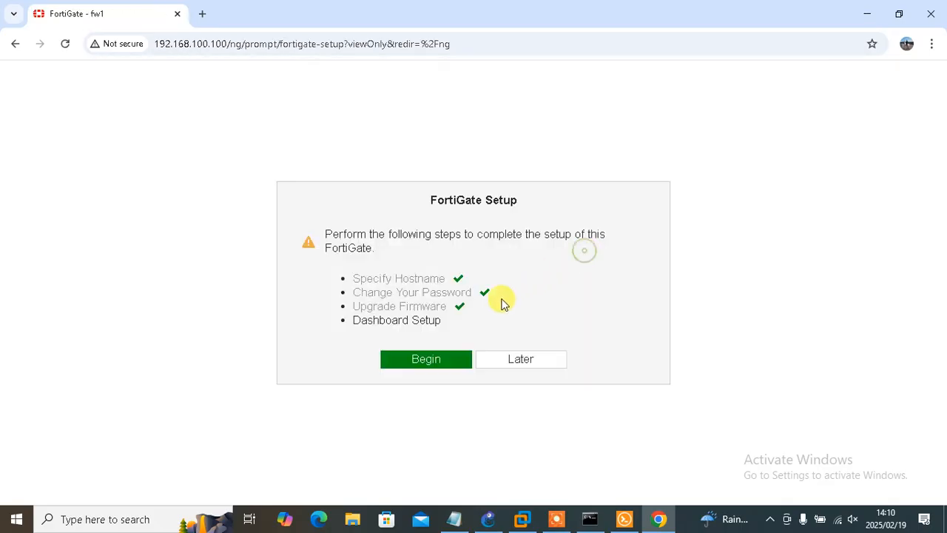
# Step: Complete the FortiGate setup with the Comprehensive dashboard option and dismiss the FortiOS 6.4.5 introduction so it does not show again
pyautogui.click(433, 364)
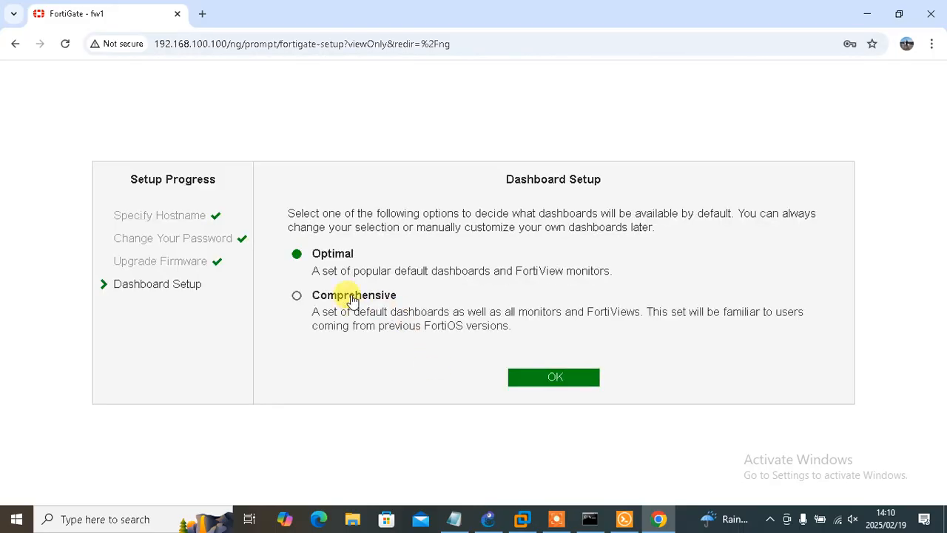
pyautogui.click(345, 296)
pyautogui.click(545, 379)
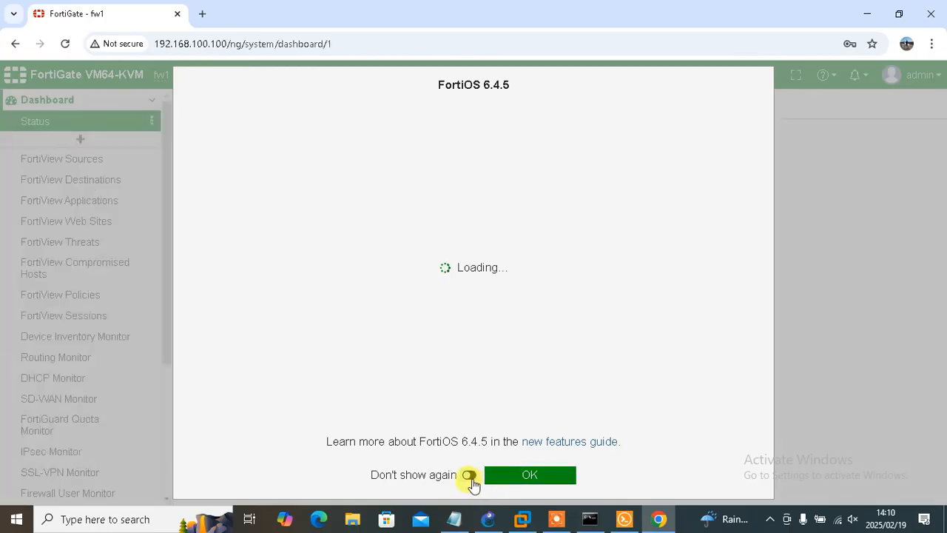
pyautogui.click(469, 475)
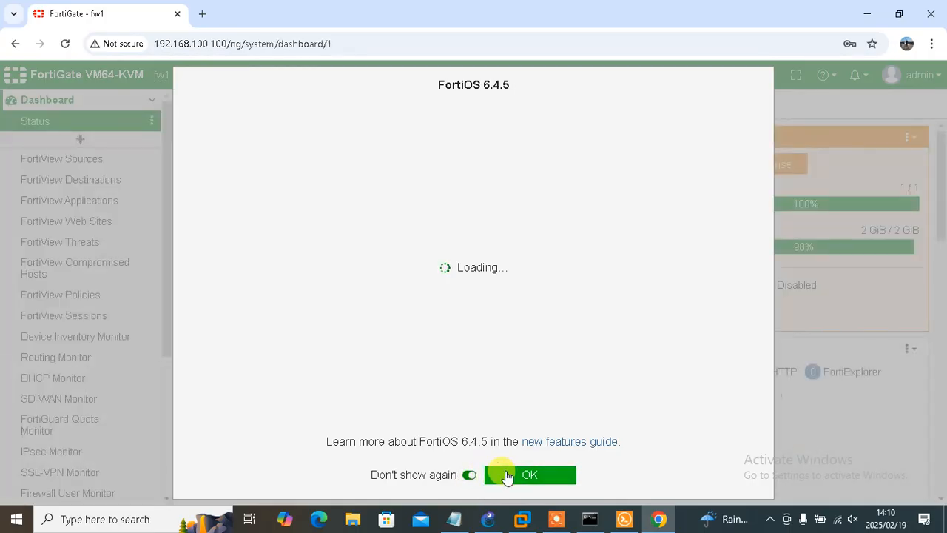
pyautogui.click(506, 475)
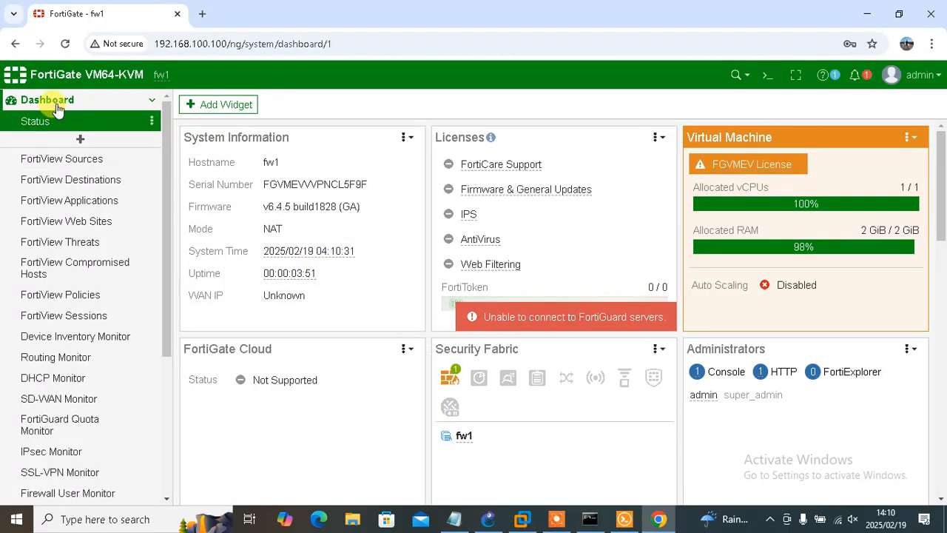
# Step: Open the network interfaces list and examine port1's IP address and administrative access
pyautogui.click(46, 100)
pyautogui.click(54, 144)
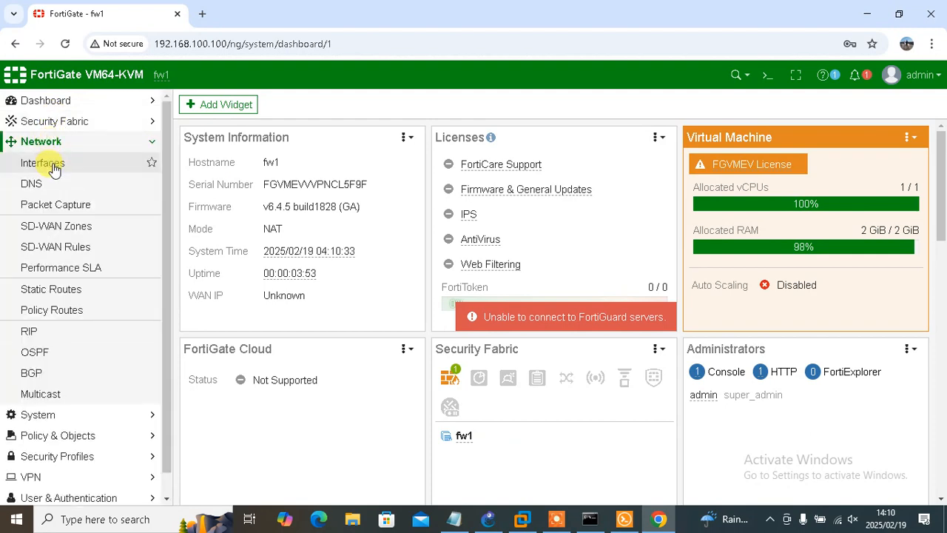
pyautogui.click(49, 163)
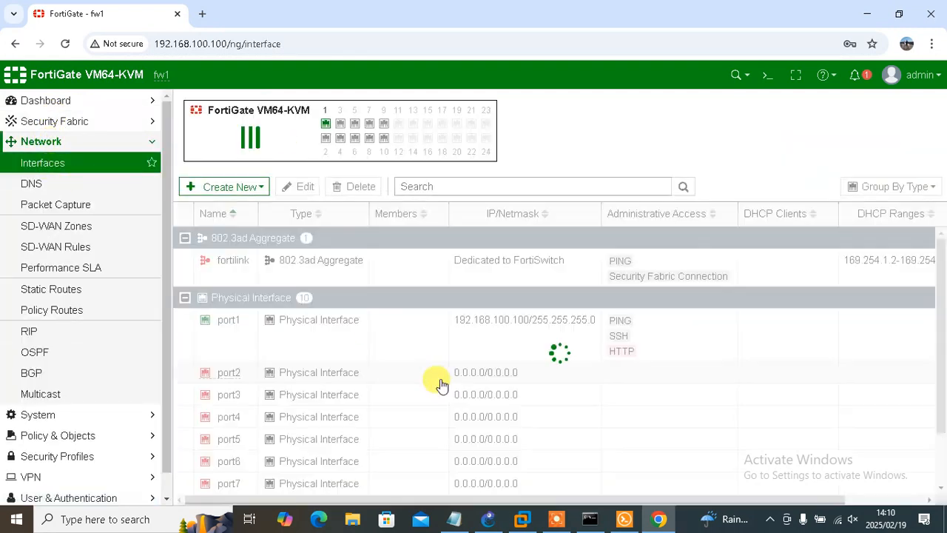
pyautogui.scroll(-1, 450, 393)
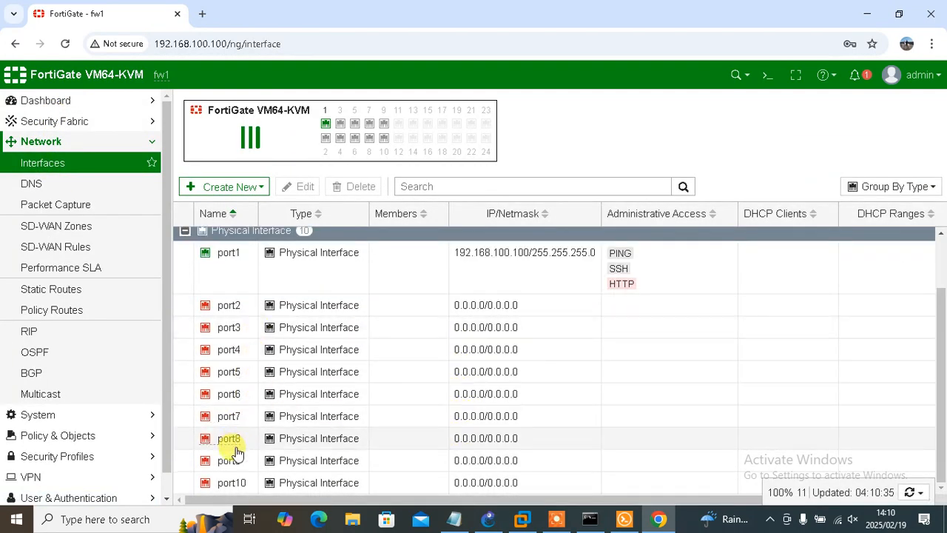
pyautogui.scroll(1, 234, 278)
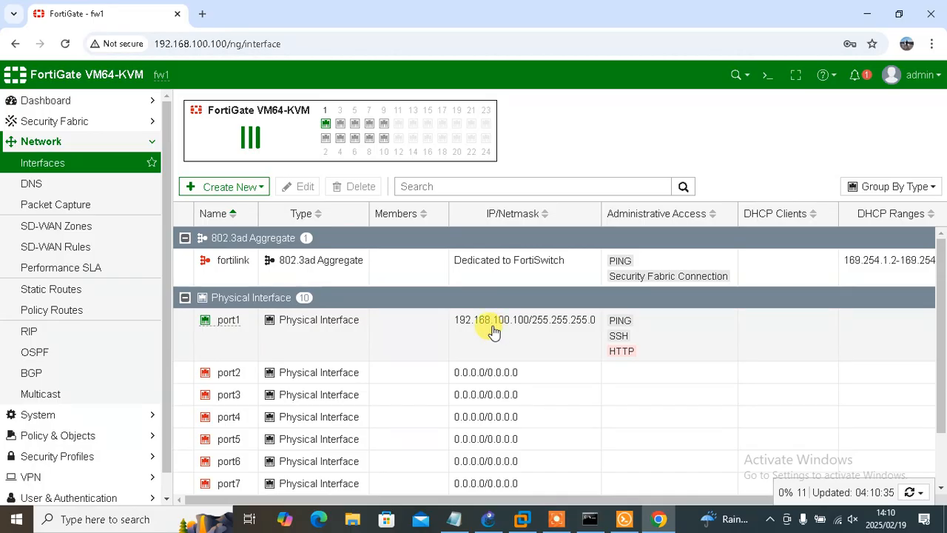
pyautogui.moveTo(494, 327); pyautogui.dragTo(498, 328)
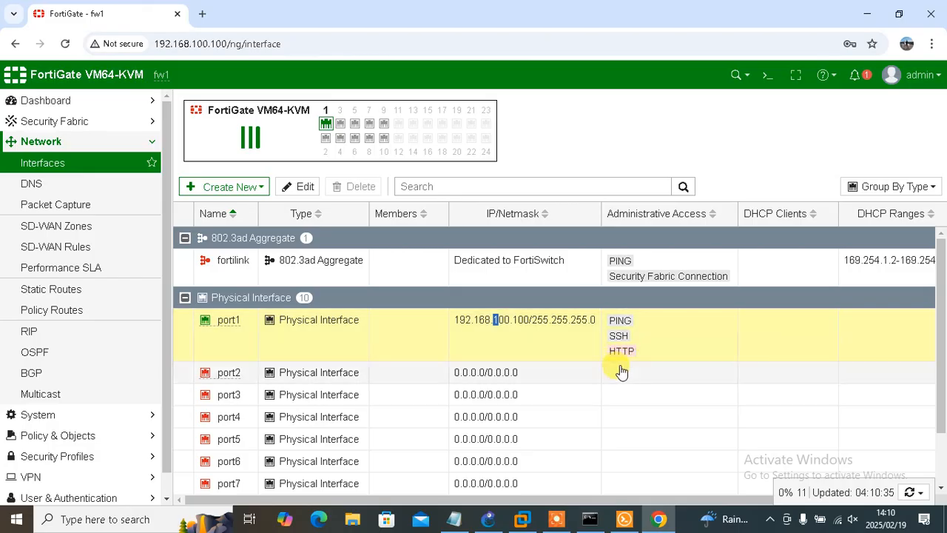
# Step: Switch to the FortiGateFw-1 console, configure port2 in static mode with IP 192.168.1.254/24, end the configuration and minimize the console
pyautogui.click(622, 520)
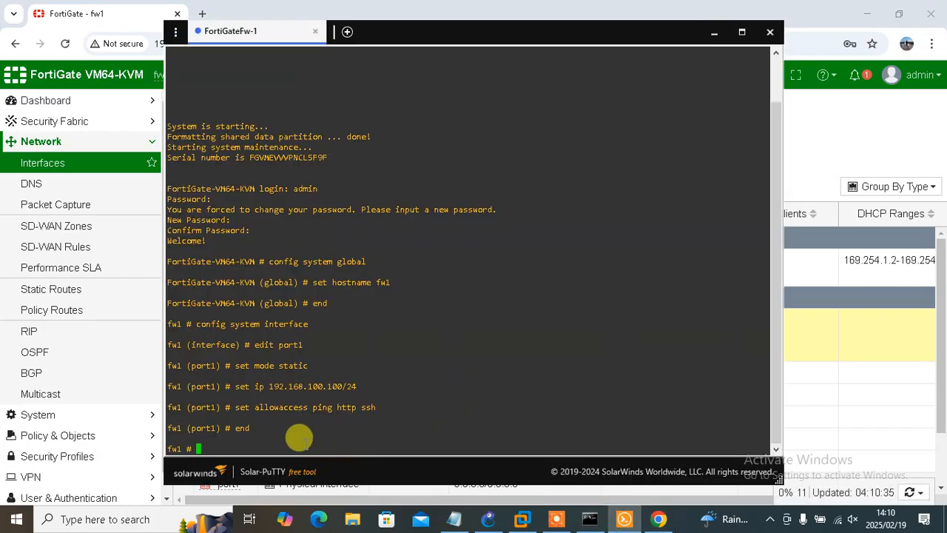
pyautogui.write('confi')
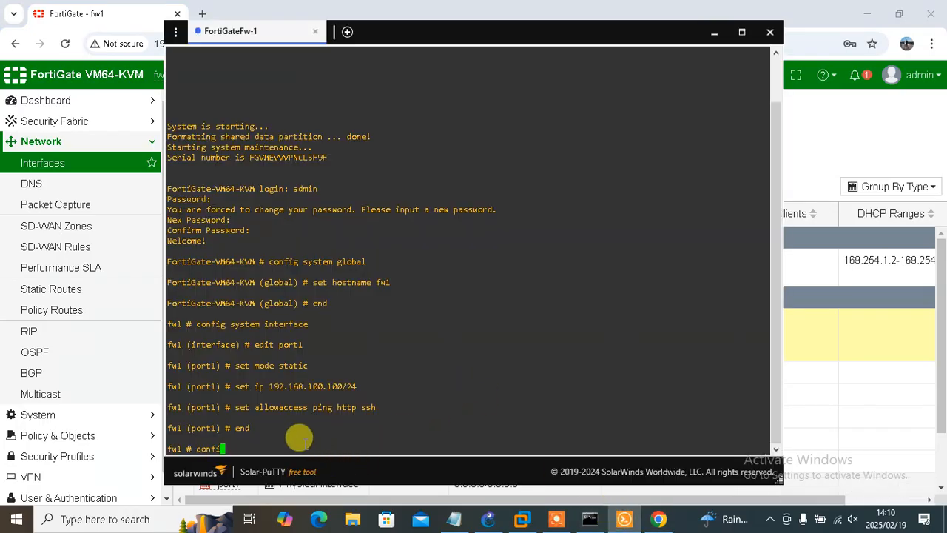
pyautogui.write('g system interface')
pyautogui.press('Return')
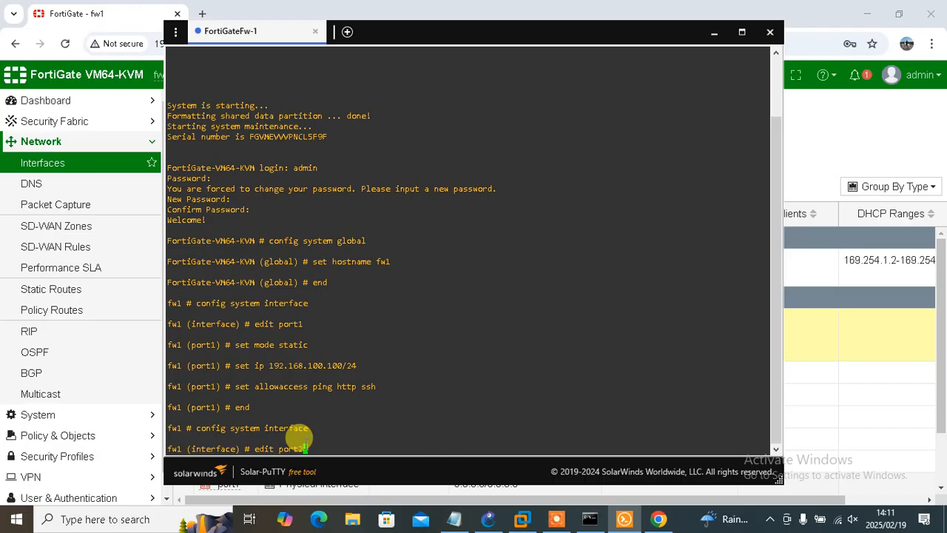
pyautogui.press('Return')
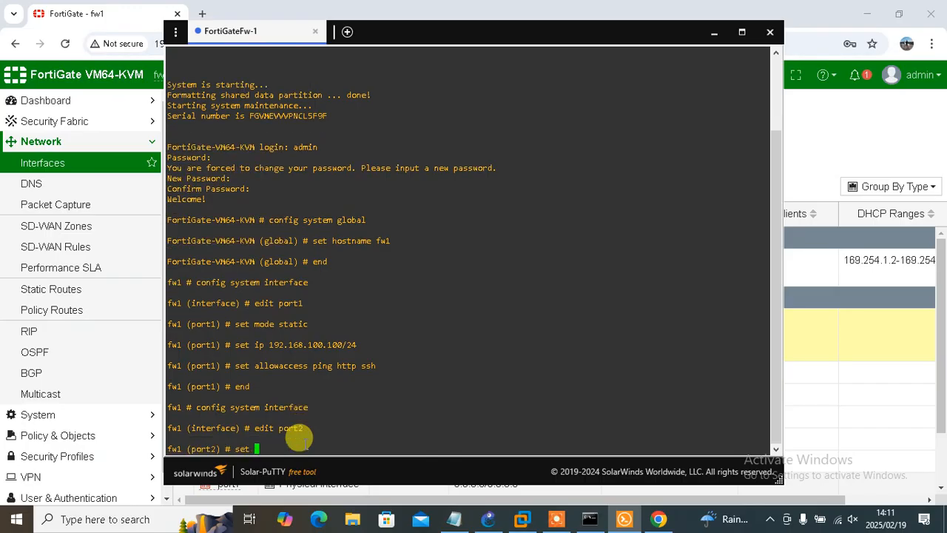
pyautogui.write('set mode static')
pyautogui.press('Return')
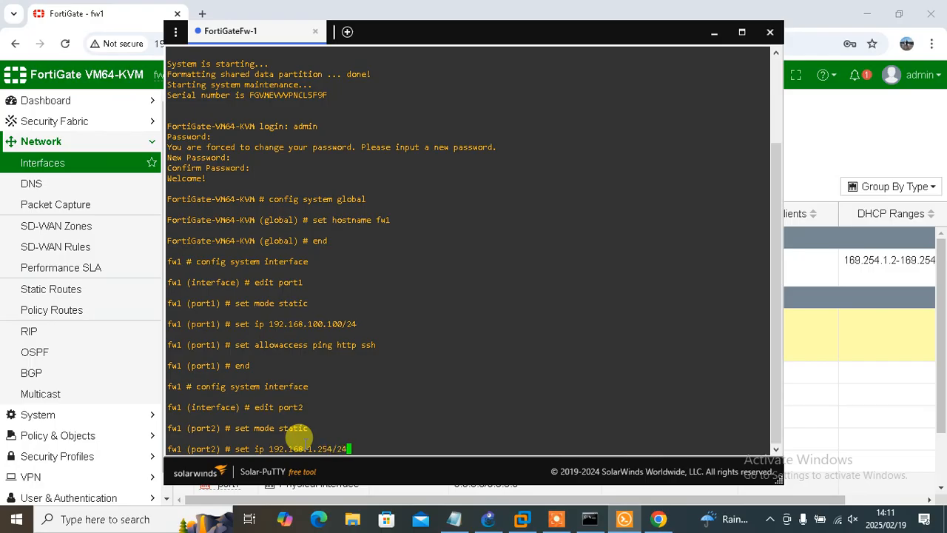
pyautogui.press('Return')
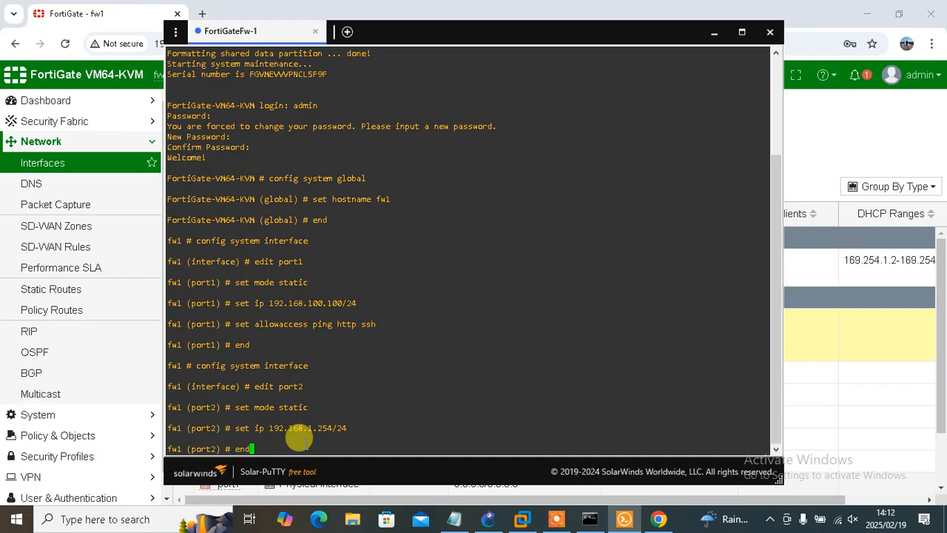
pyautogui.press('Return')
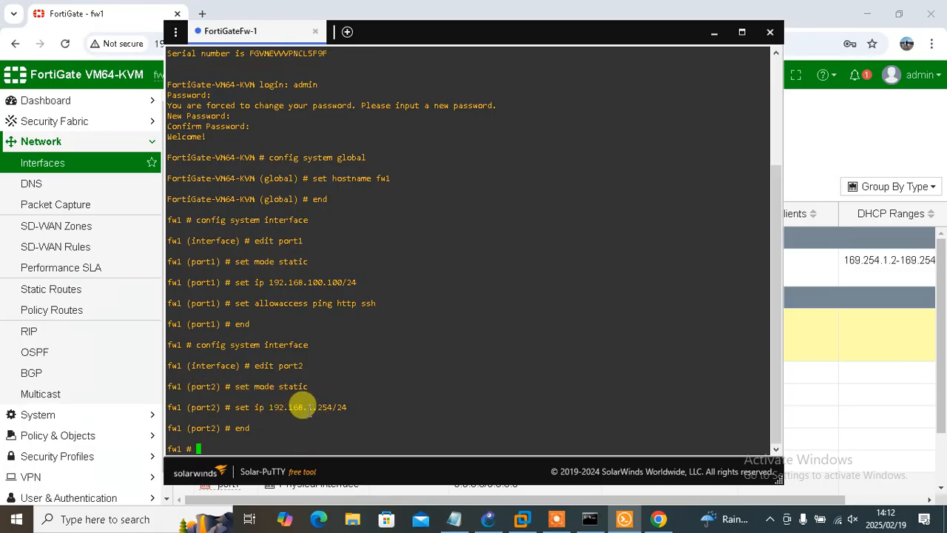
pyautogui.click(715, 32)
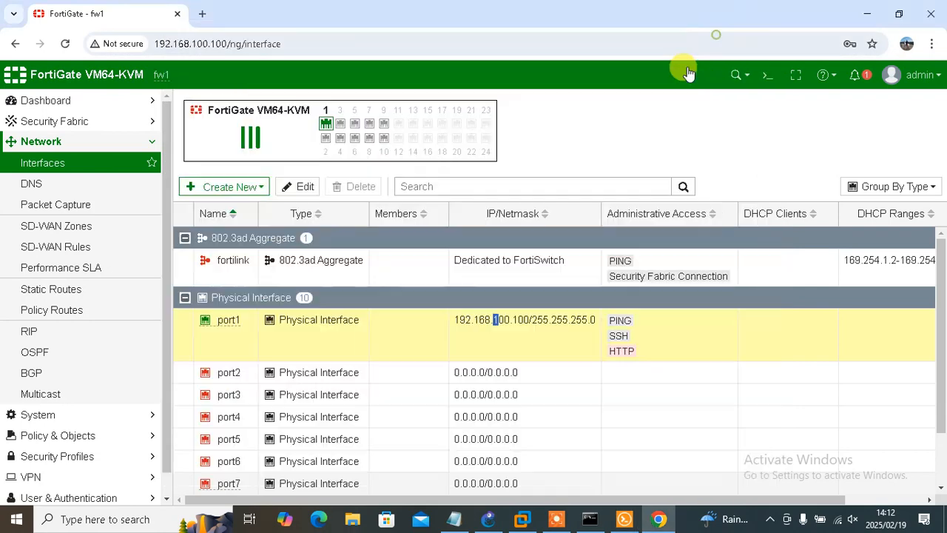
# Step: Reload the network interfaces list by way of the Status dashboard and check the port1 and port2 entries
pyautogui.click(64, 123)
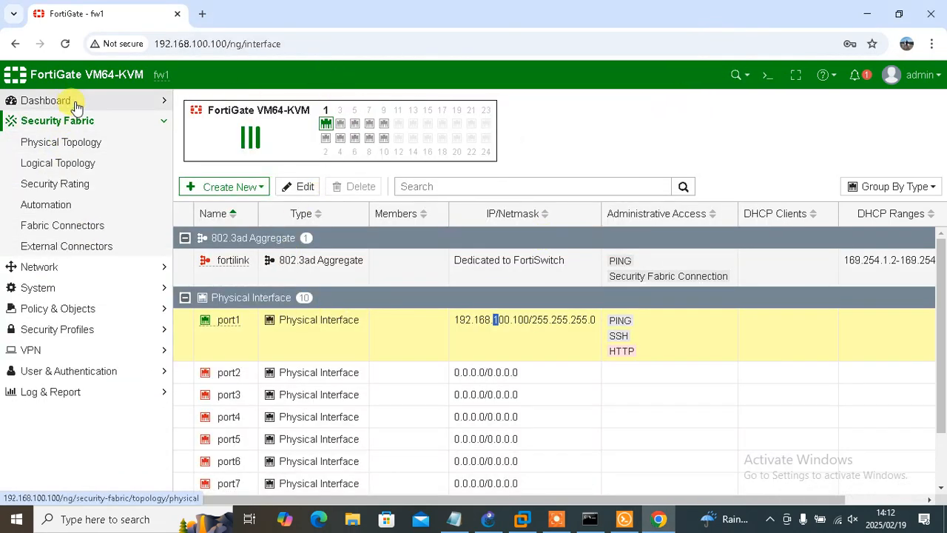
pyautogui.click(75, 103)
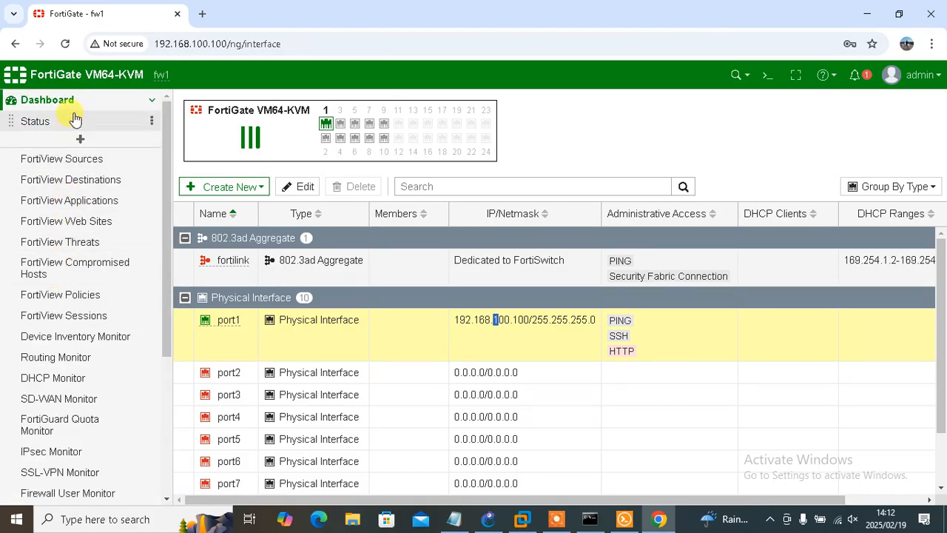
pyautogui.click(75, 120)
pyautogui.click(79, 103)
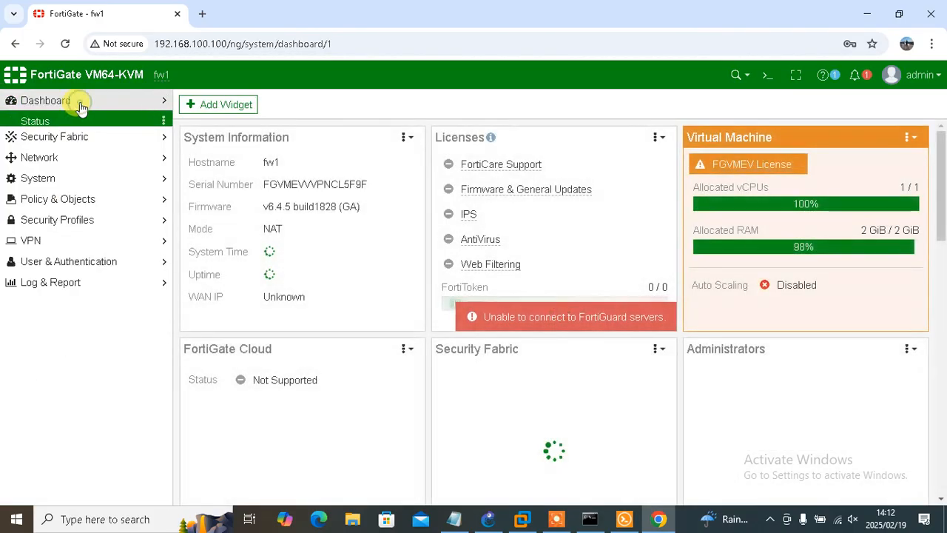
pyautogui.click(64, 141)
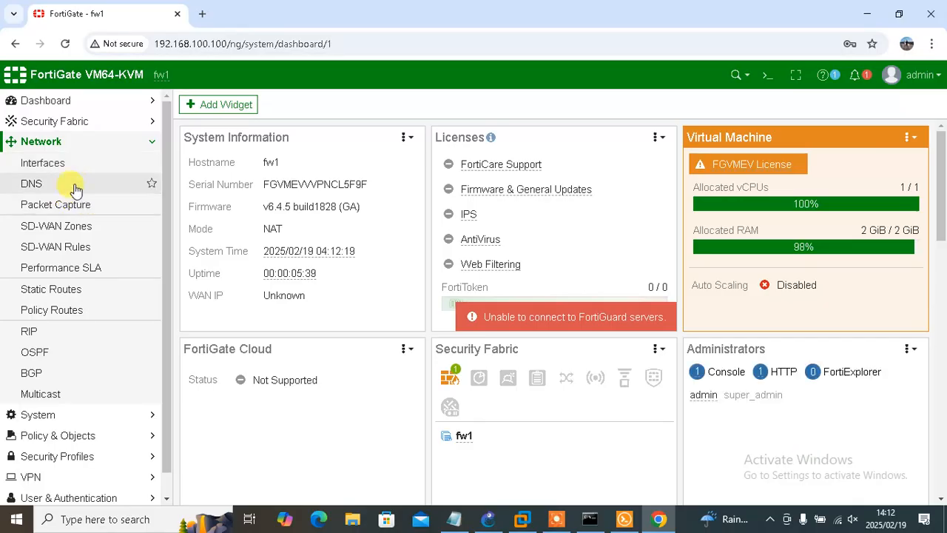
pyautogui.click(69, 165)
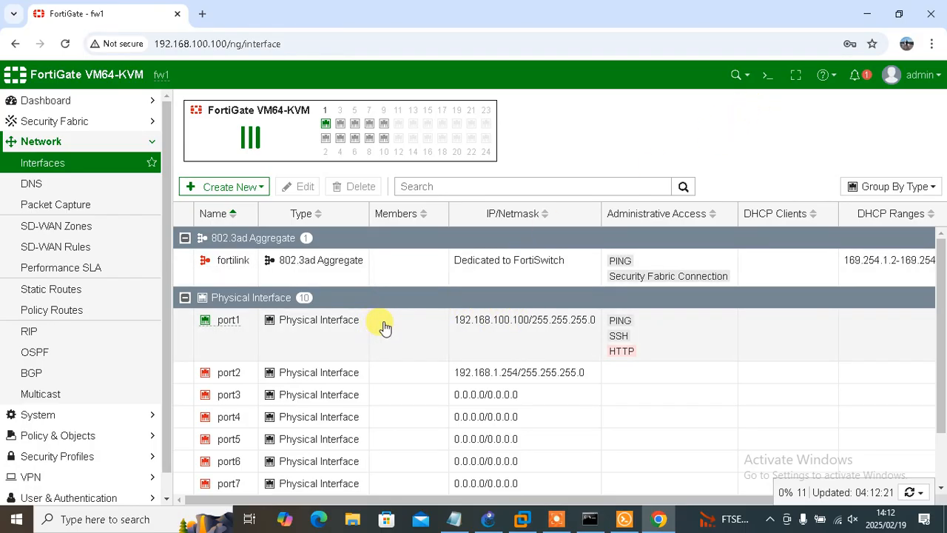
pyautogui.click(248, 325)
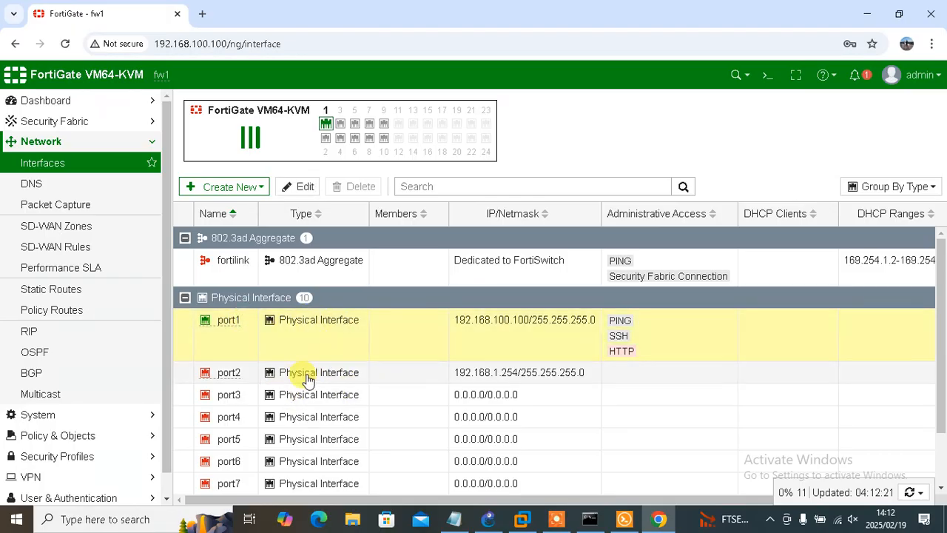
pyautogui.click(307, 377)
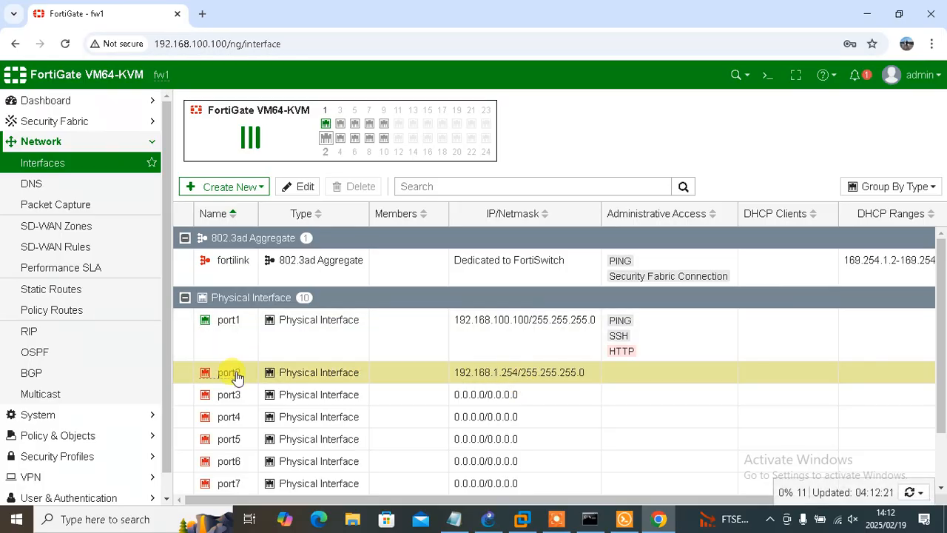
# Step: Open port3 for editing and set its alias to Lan2
pyautogui.click(241, 396)
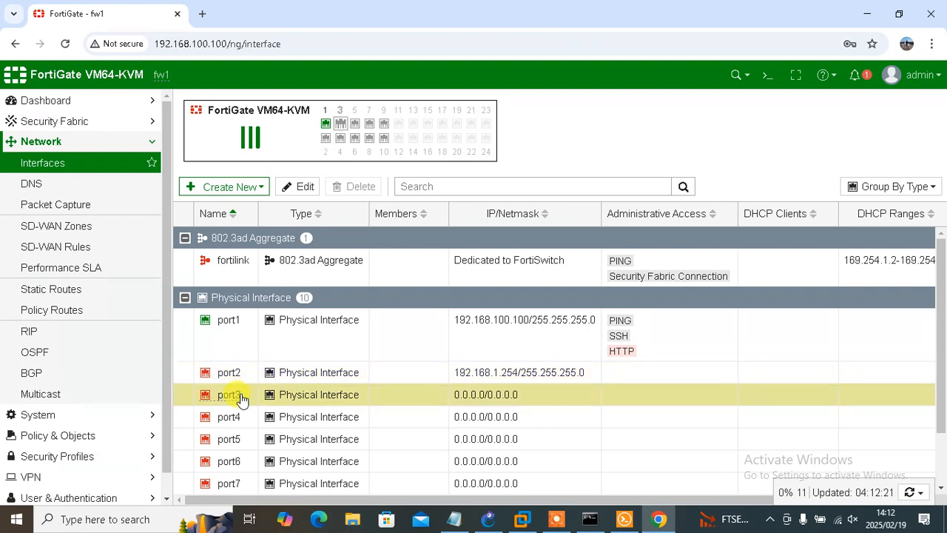
pyautogui.click(289, 189)
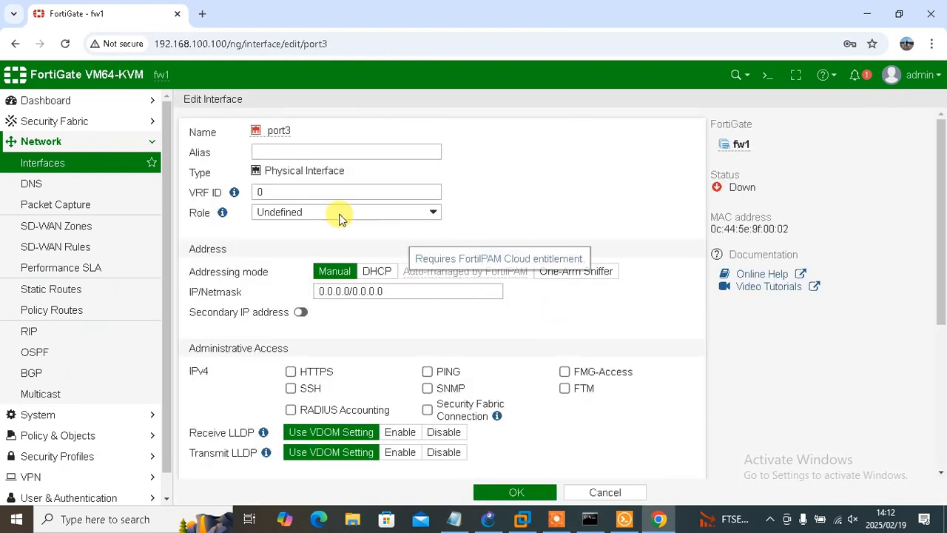
pyautogui.click(314, 153)
pyautogui.write('L')
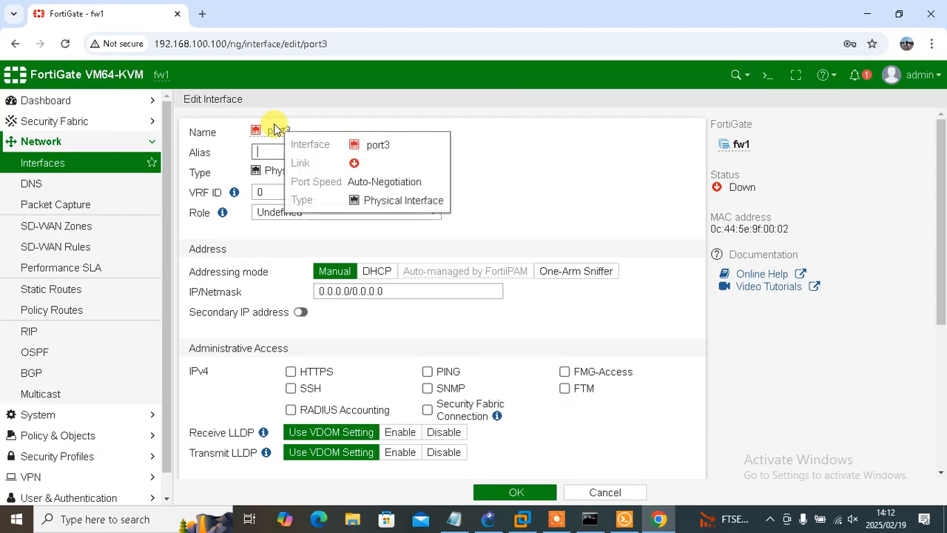
pyautogui.write('Lan2')
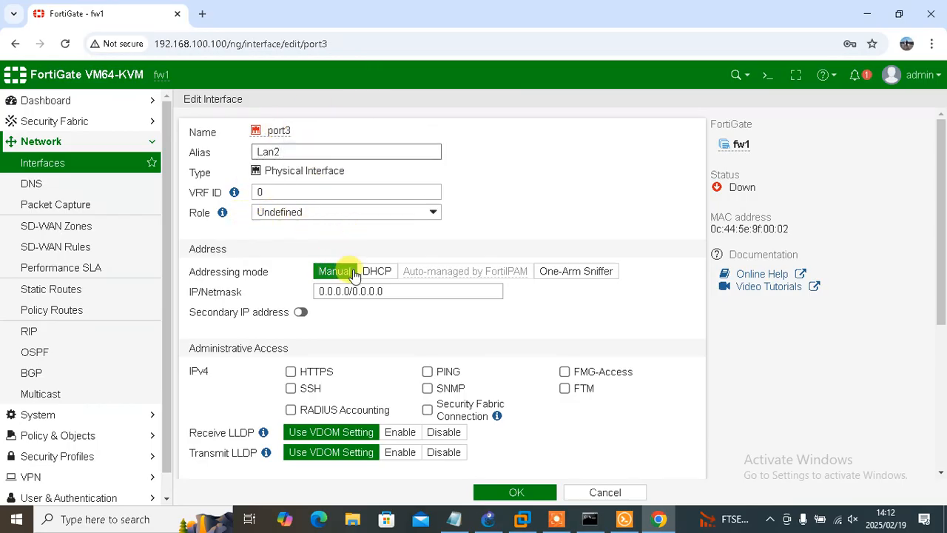
# Step: Set port3's IP/Netmask to 192.168.2.254 255.255.255.0
pyautogui.moveTo(388, 291); pyautogui.dragTo(295, 295)
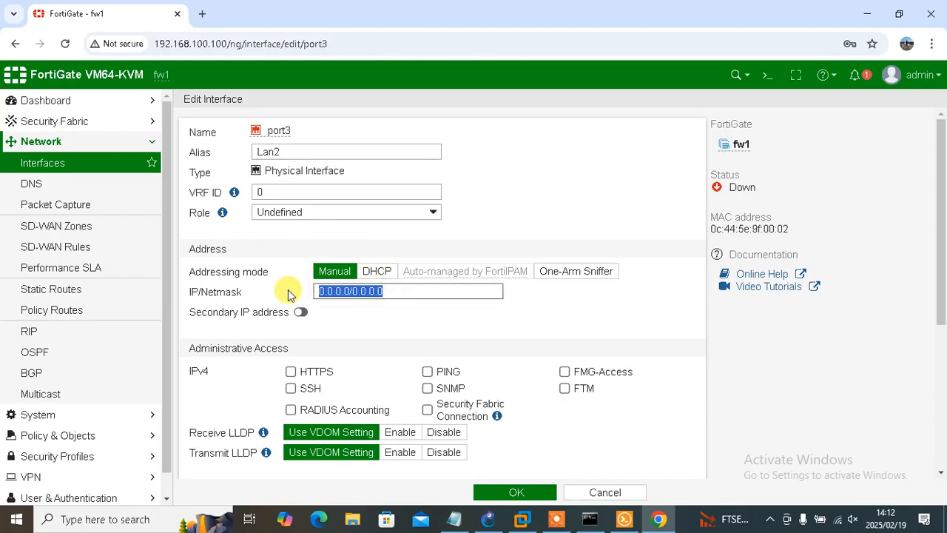
pyautogui.write('192.168.2.2')
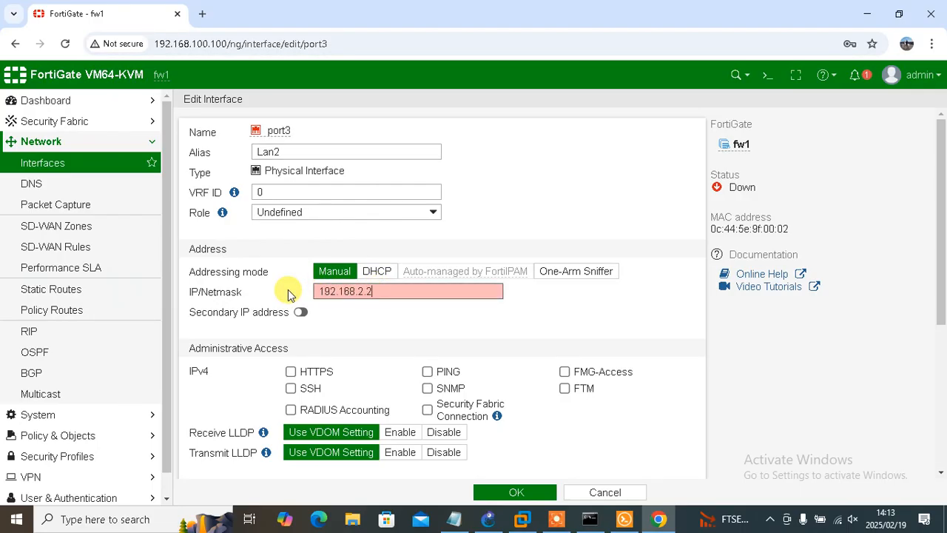
pyautogui.write('54/24')
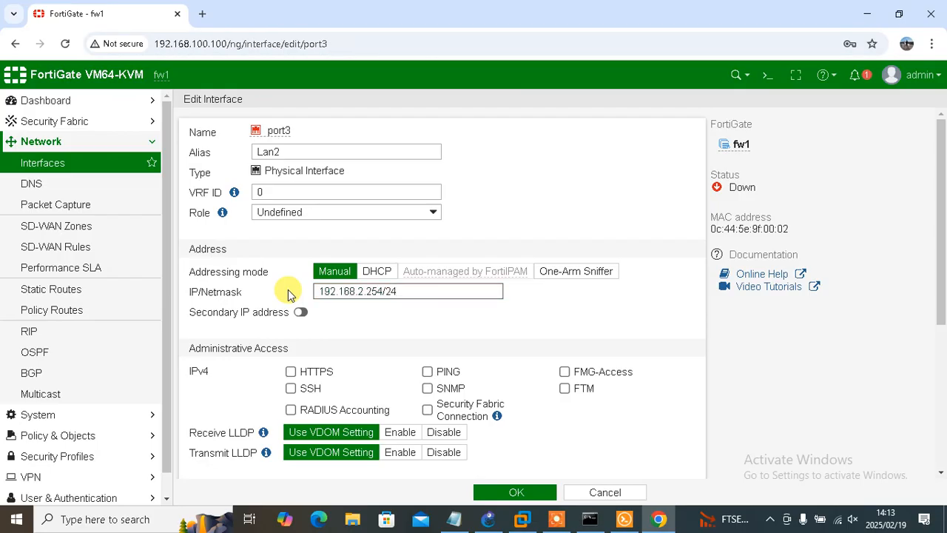
pyautogui.press('BackSpace')
pyautogui.press('BackSpace')
pyautogui.press('BackSpace')
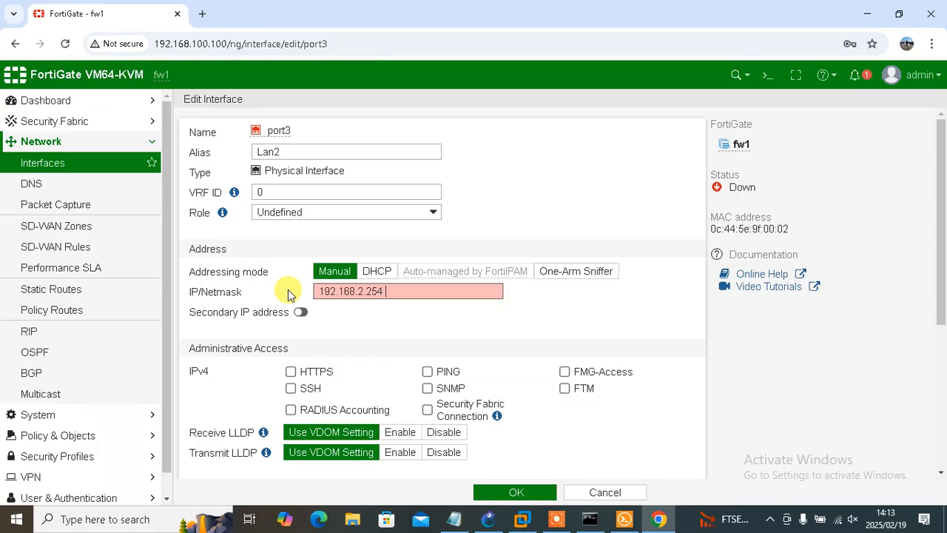
pyautogui.write('255.255.255.0')
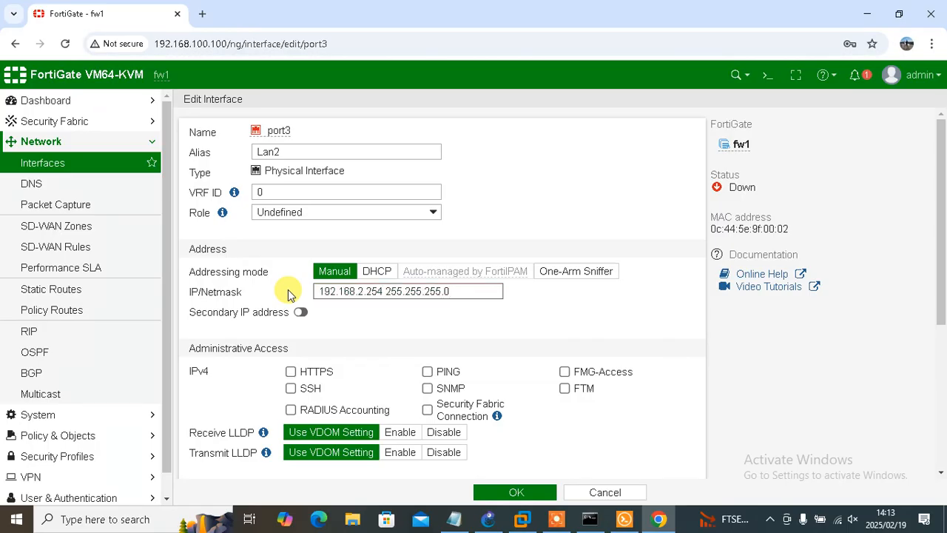
# Step: Allow only PING as IPv4 administrative access on port3
pyautogui.click(427, 373)
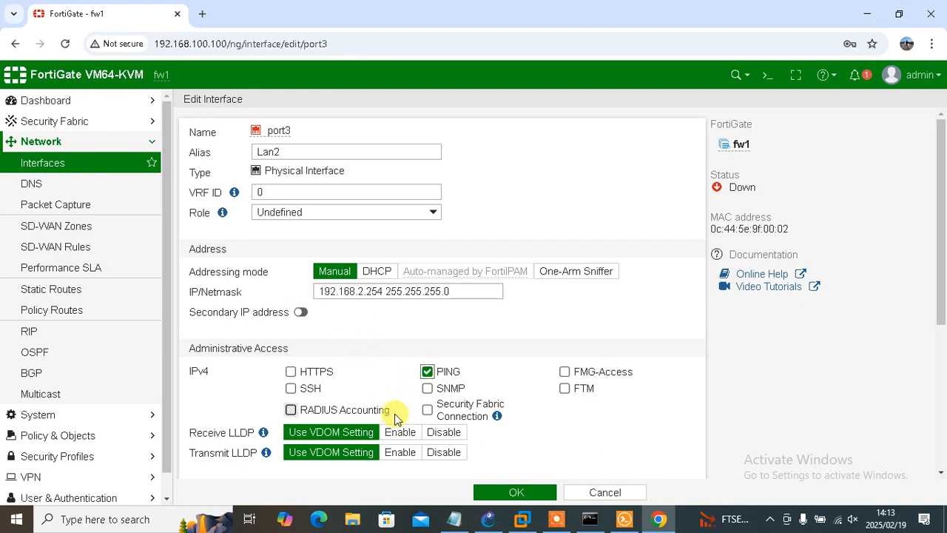
pyautogui.click(291, 372)
pyautogui.click(291, 389)
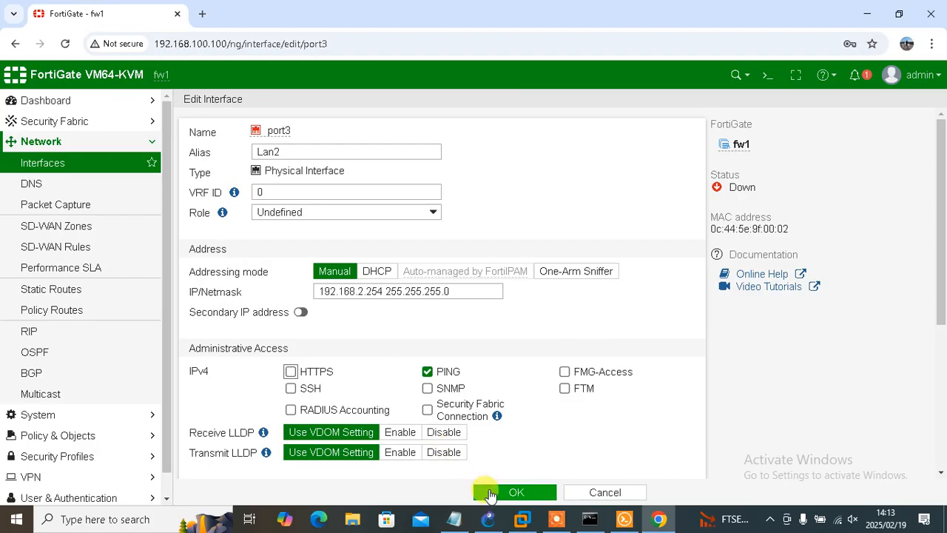
# Step: Save the port3 interface settings and check the port2 and port3 entries in the interfaces list
pyautogui.click(514, 497)
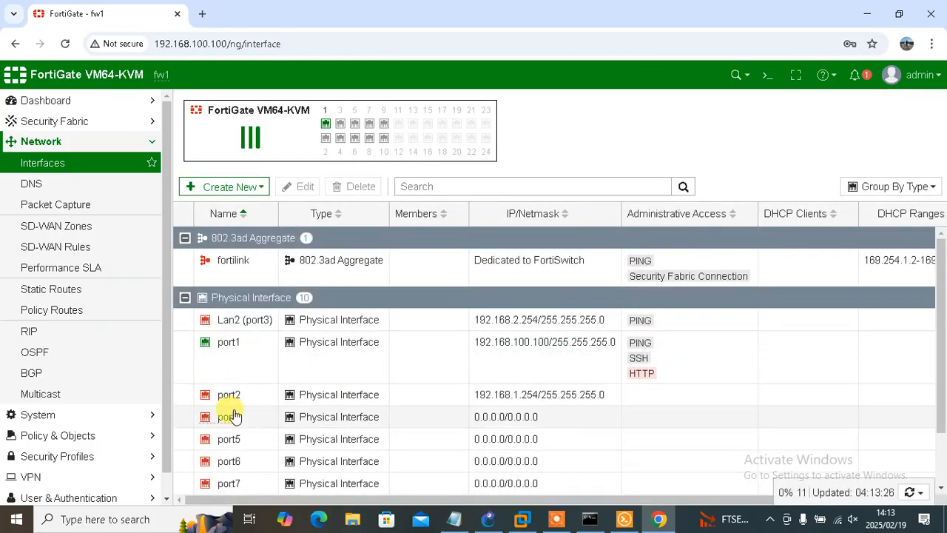
pyautogui.click(248, 396)
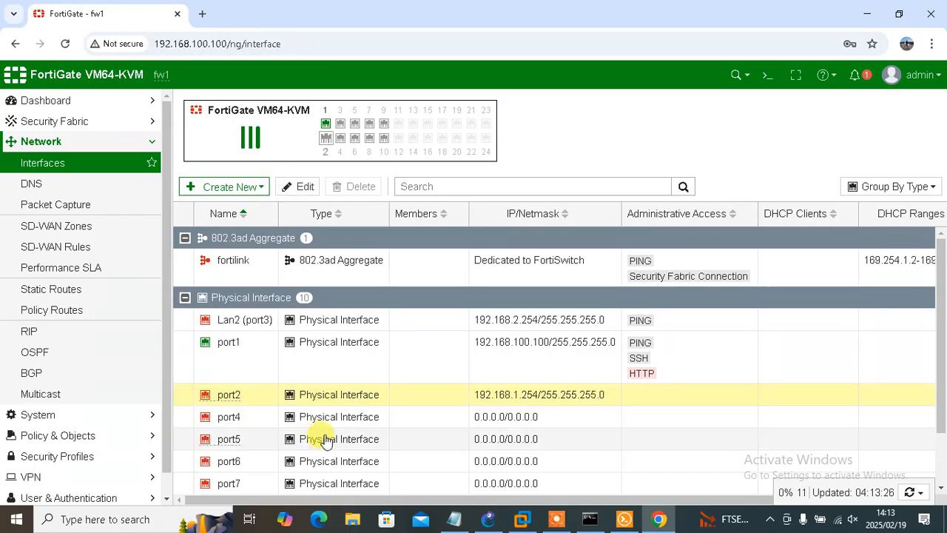
pyautogui.click(258, 322)
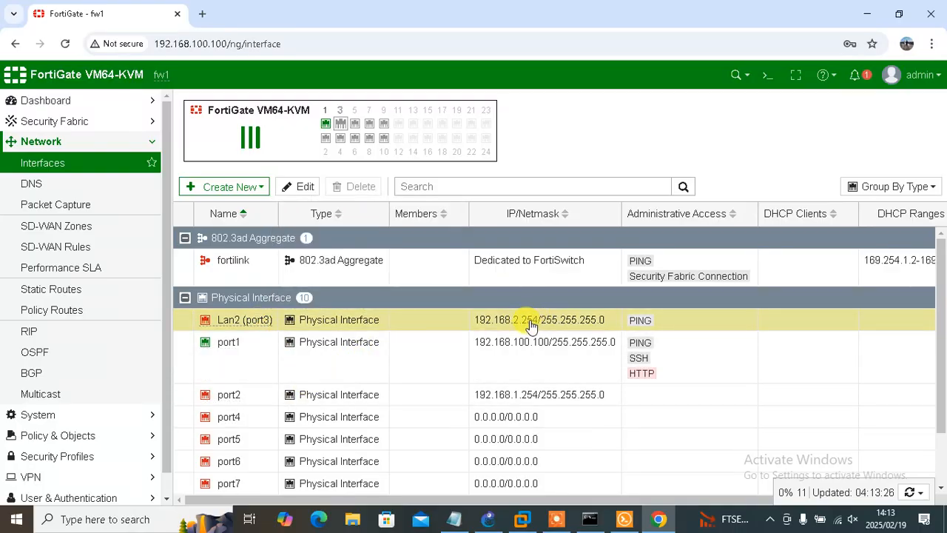
# Step: Switch to the GNS3 Test project, leave link mode, and close the Topology Summary and Servers Summary
pyautogui.moveTo(575, 529)
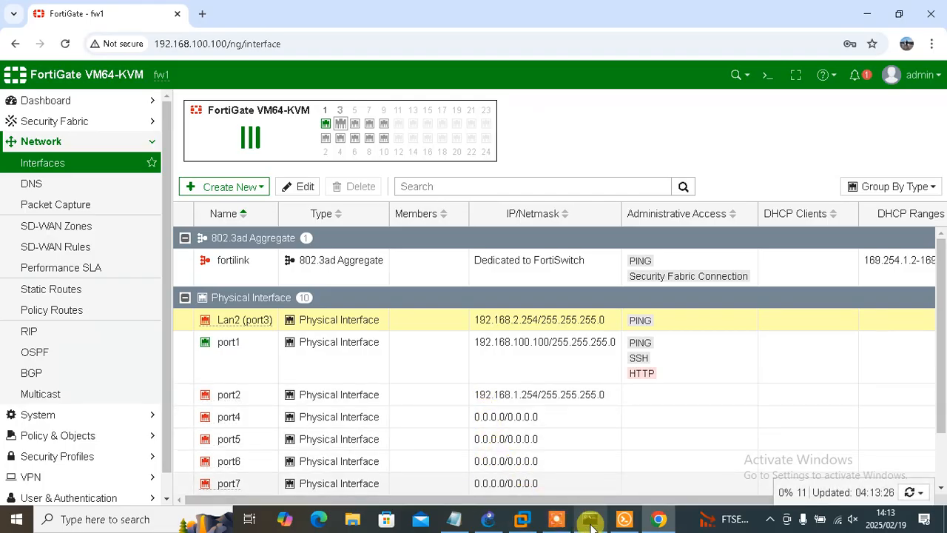
pyautogui.click(498, 524)
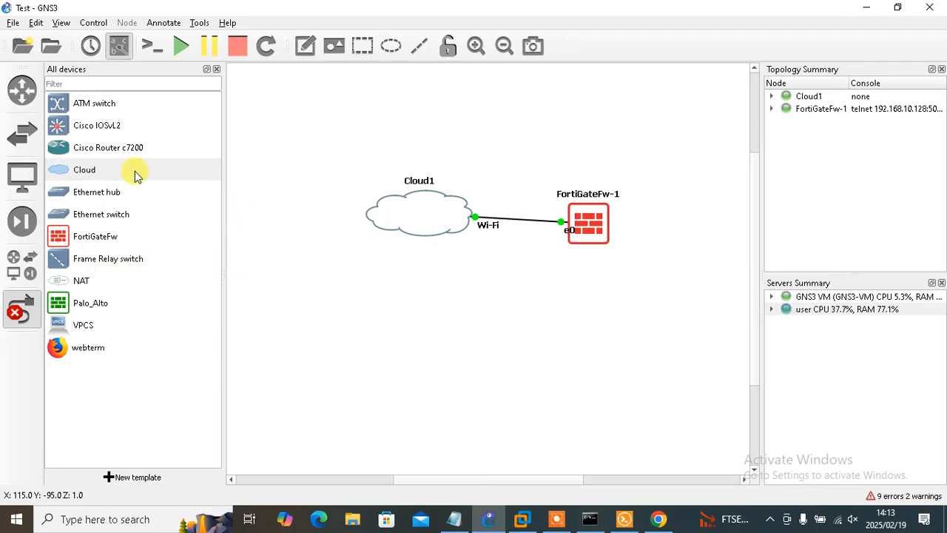
pyautogui.click(19, 305)
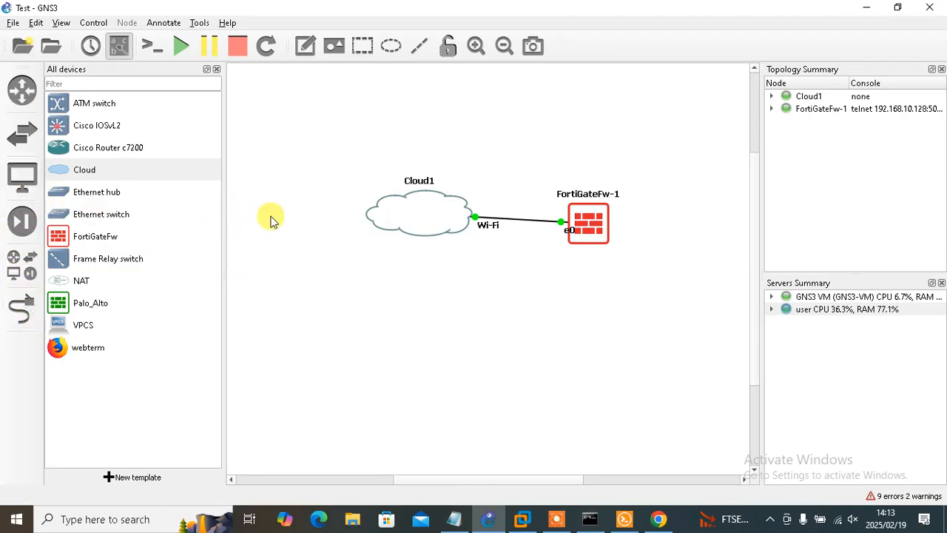
pyautogui.click(941, 69)
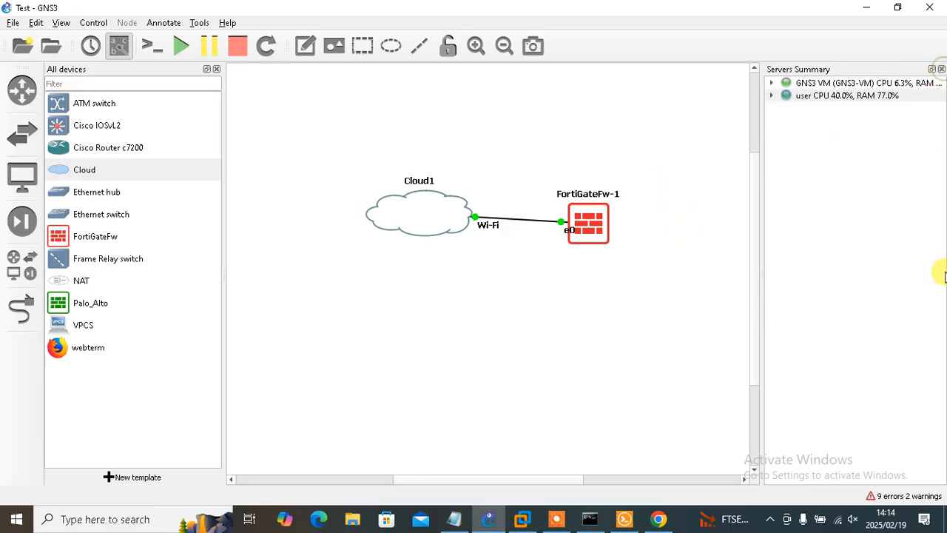
pyautogui.click(941, 69)
# Step: Move FortiGateFw-1 toward the right side of the topology and place Cloud1 above it
pyautogui.moveTo(682, 226); pyautogui.dragTo(729, 223)
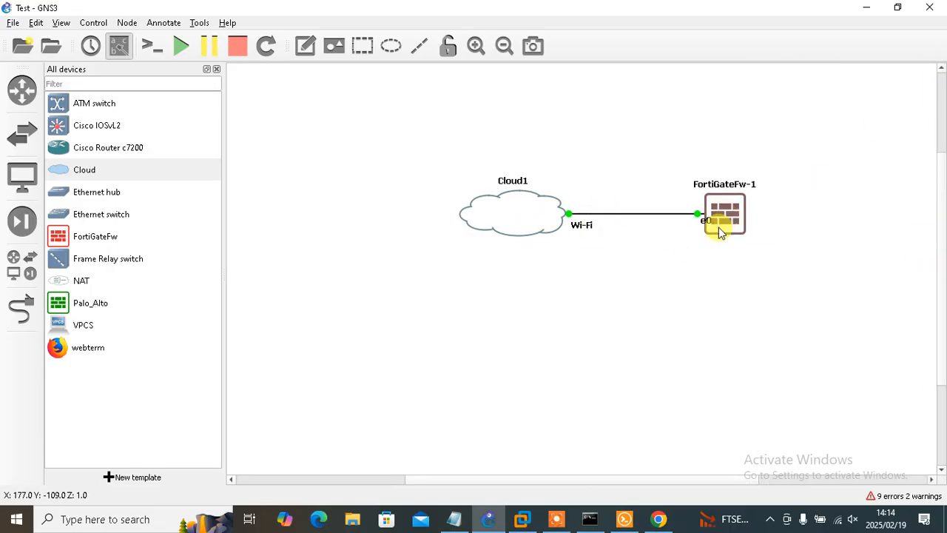
pyautogui.moveTo(533, 223)
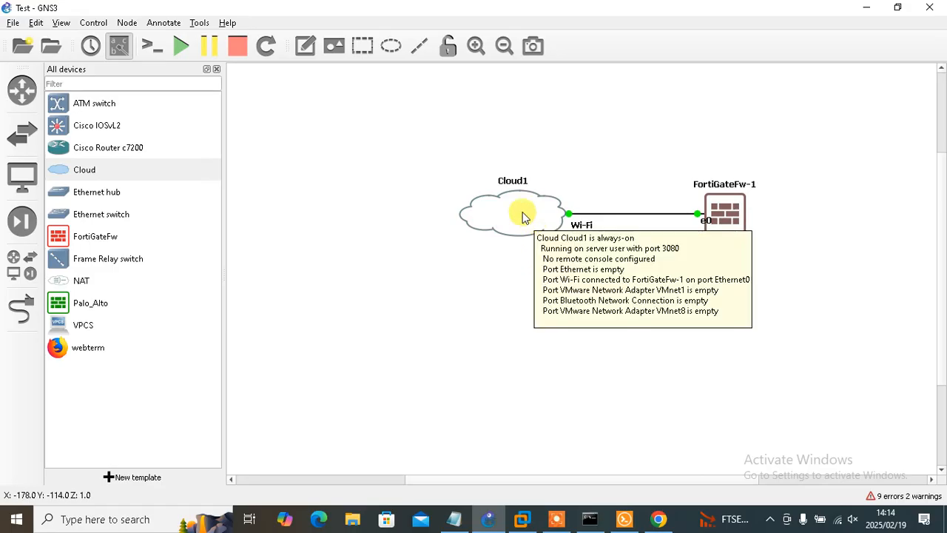
pyautogui.moveTo(492, 217); pyautogui.dragTo(770, 116)
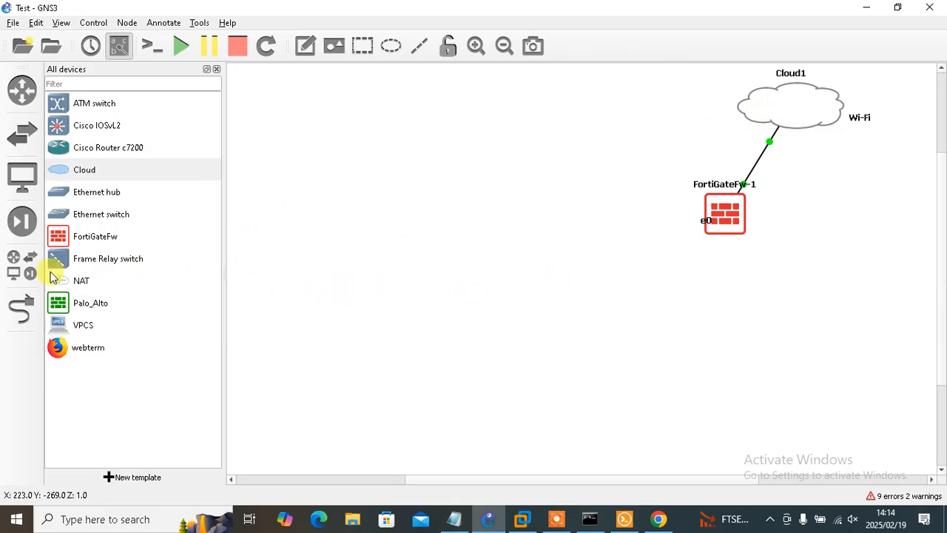
# Step: Add a Cisco Router c7200 beside the firewall and a Cisco IOSvL2 switch to the left of that router
pyautogui.click(98, 149)
pyautogui.moveTo(98, 149); pyautogui.dragTo(569, 212)
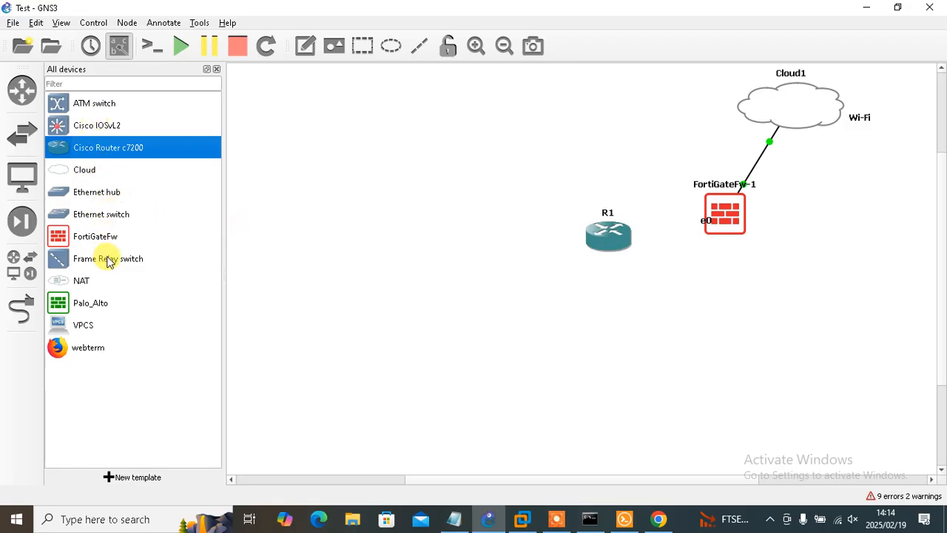
pyautogui.doubleClick(90, 125)
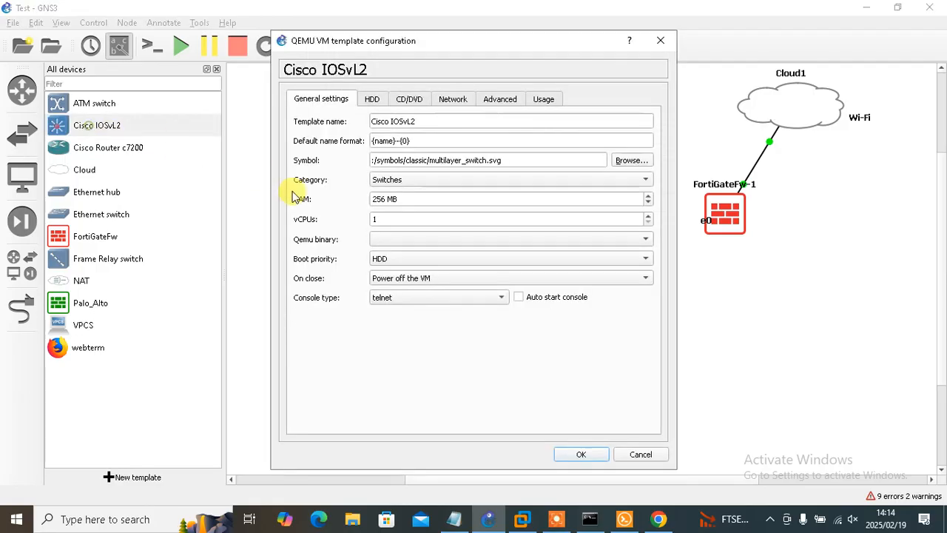
pyautogui.click(651, 456)
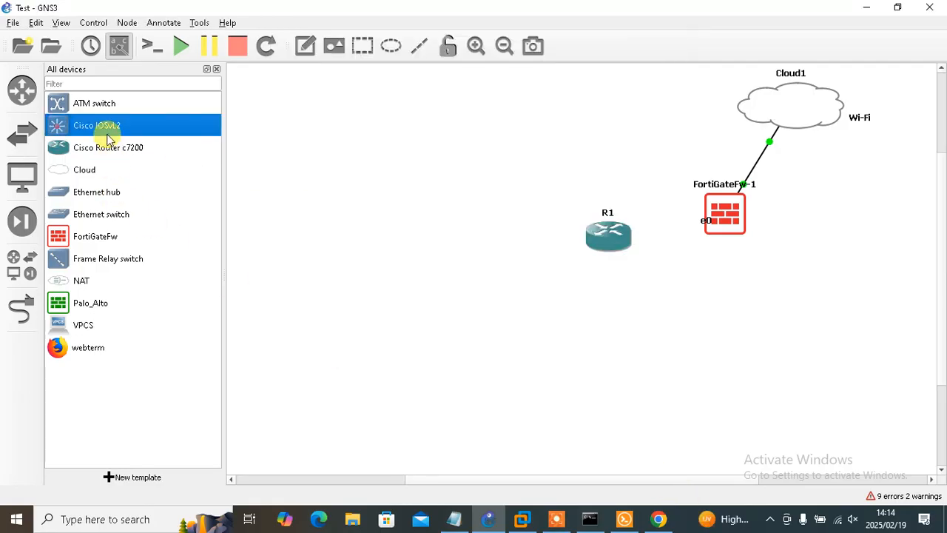
pyautogui.moveTo(107, 132); pyautogui.dragTo(458, 230)
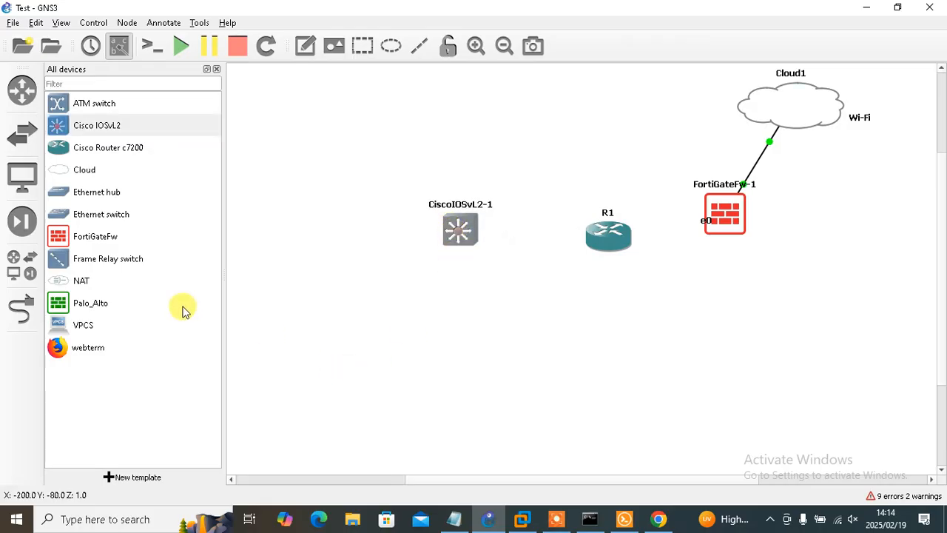
# Step: Add three VPCS nodes, hosted on the user server, to the left of the Cisco IOSvL2 switch
pyautogui.click(18, 268)
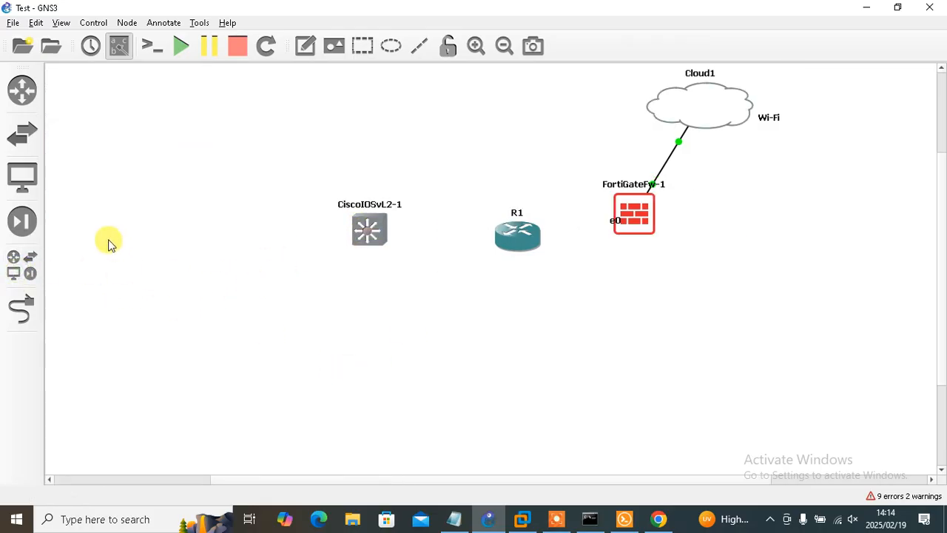
pyautogui.click(37, 272)
pyautogui.click(83, 322)
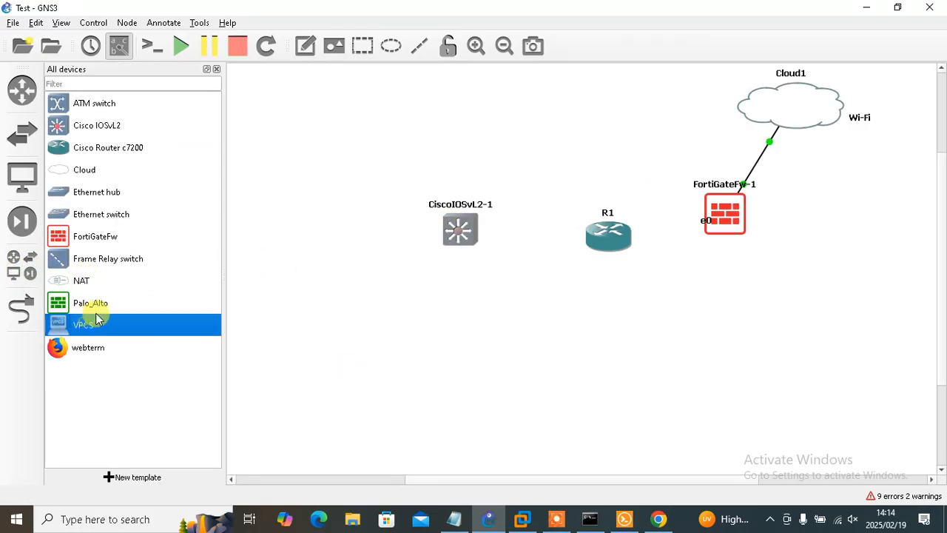
pyautogui.moveTo(141, 325); pyautogui.dragTo(264, 180)
pyautogui.click(440, 279)
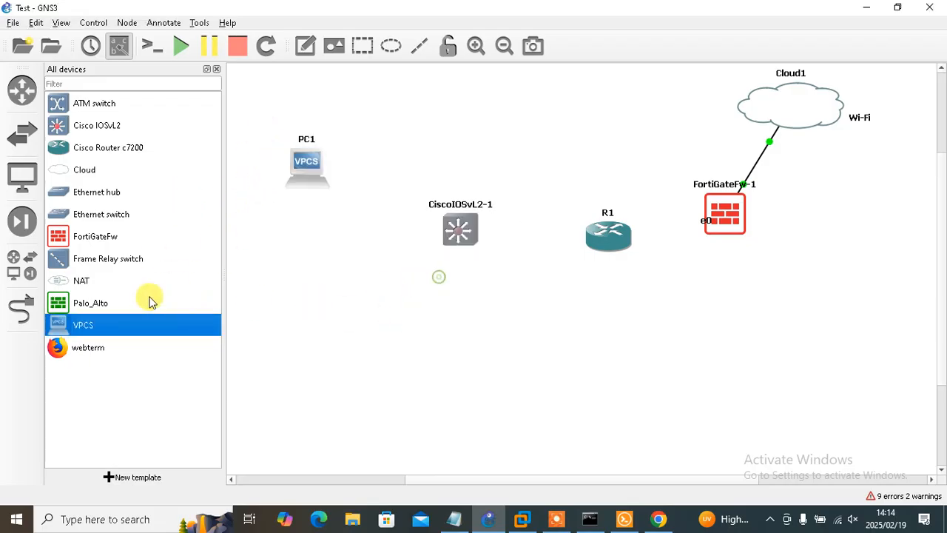
pyautogui.moveTo(102, 330); pyautogui.dragTo(257, 229)
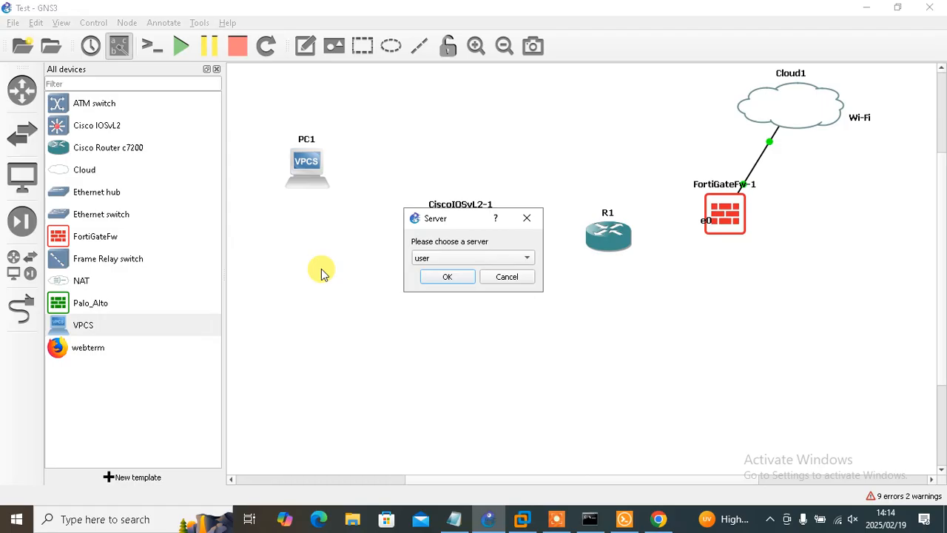
pyautogui.click(446, 276)
pyautogui.moveTo(74, 332); pyautogui.dragTo(310, 326)
pyautogui.click(447, 276)
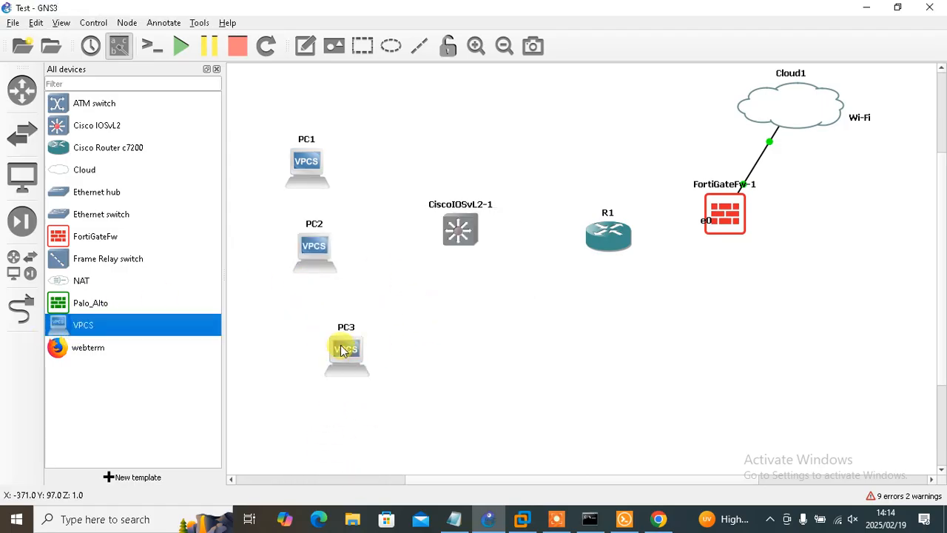
# Step: Arrange PC1, PC2 and PC3 in a vertical column at the left edge of the topology
pyautogui.click(312, 364)
pyautogui.moveTo(311, 259); pyautogui.dragTo(279, 270)
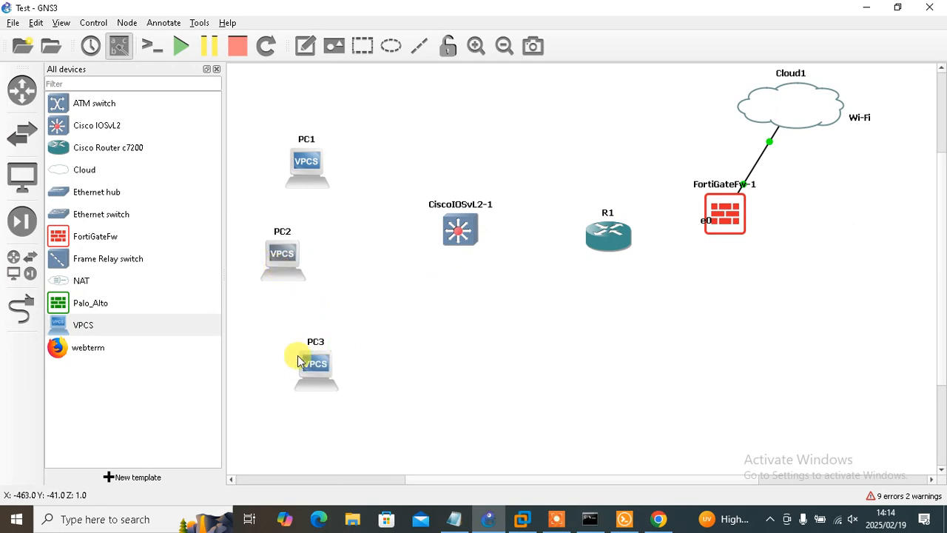
pyautogui.moveTo(313, 366); pyautogui.dragTo(270, 376)
pyautogui.moveTo(306, 177); pyautogui.dragTo(278, 173)
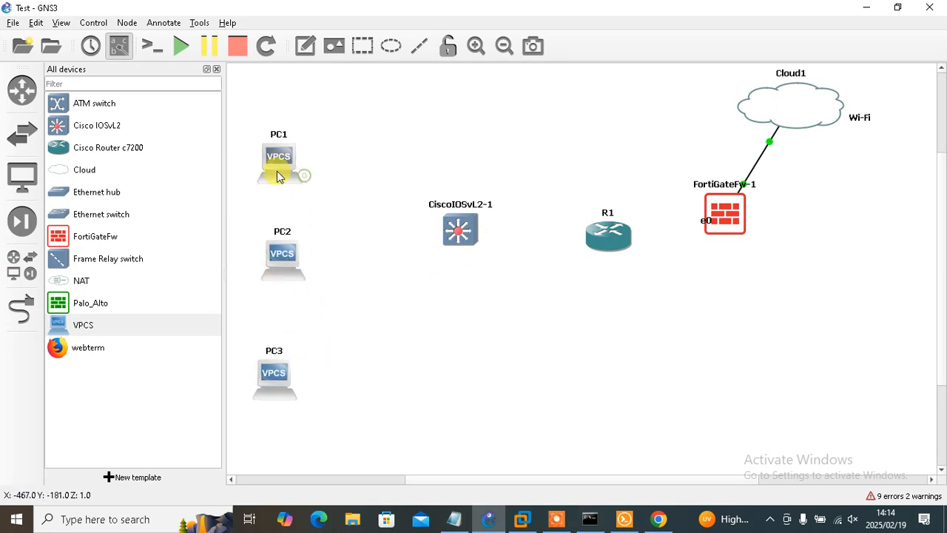
pyautogui.moveTo(279, 259); pyautogui.dragTo(271, 262)
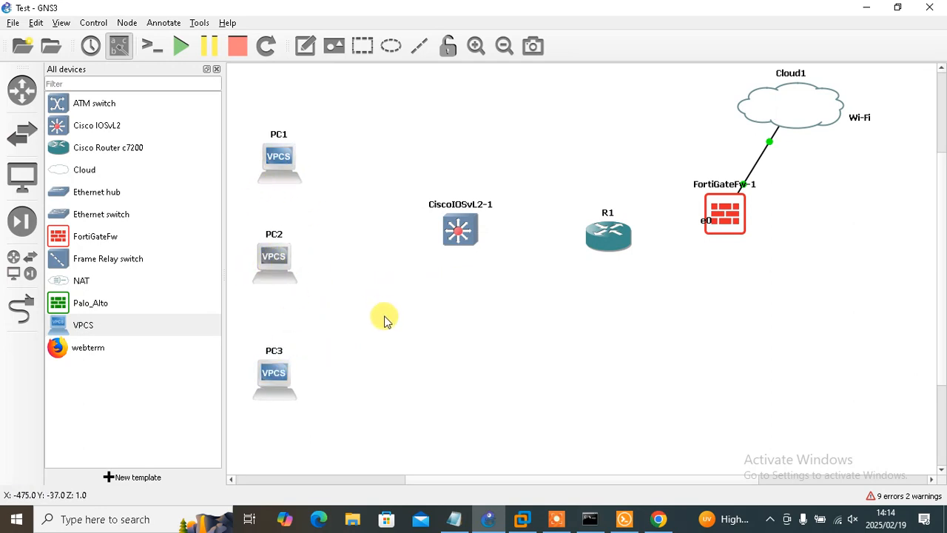
# Step: Add the notes "192.168.1.0/24 Lan1", "192.168.2.0/24 Lan2" and "192.168.3.0/24 Lan3" beside PC1, PC2 and PC3 respectively
pyautogui.click(307, 46)
pyautogui.click(314, 144)
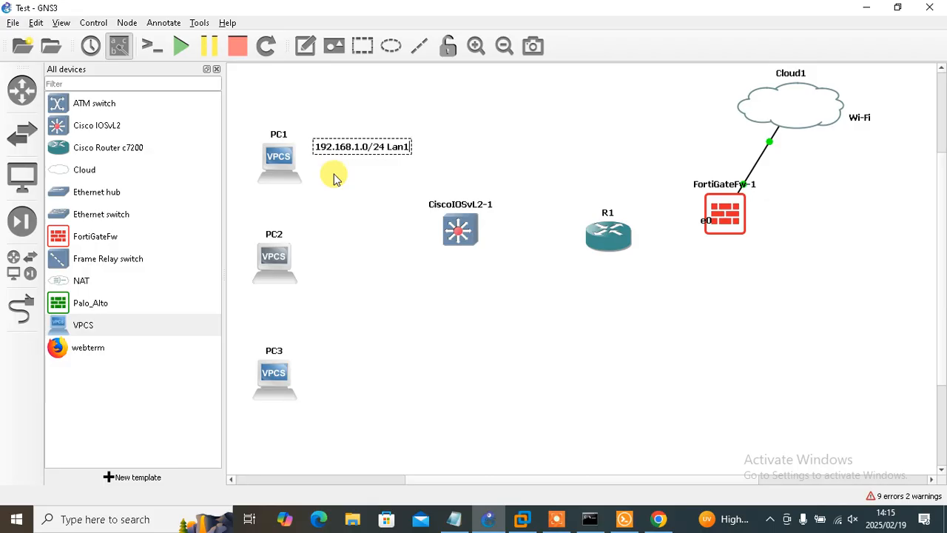
pyautogui.click(311, 235)
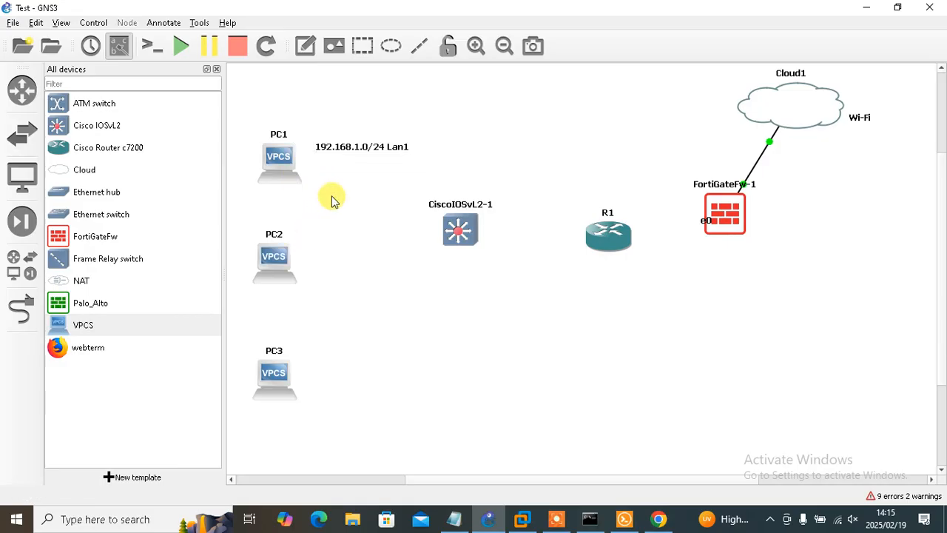
pyautogui.click(306, 45)
pyautogui.click(318, 238)
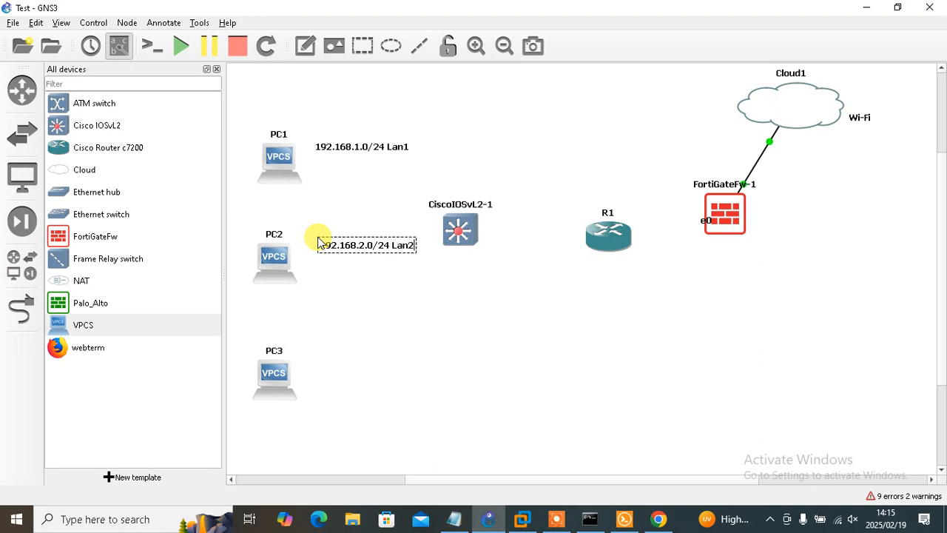
pyautogui.click(321, 352)
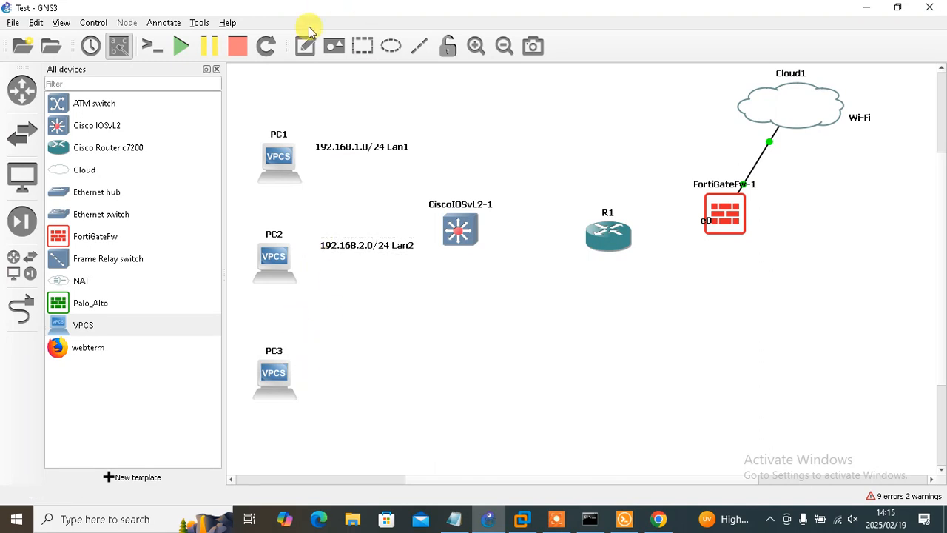
pyautogui.click(315, 65)
pyautogui.click(307, 349)
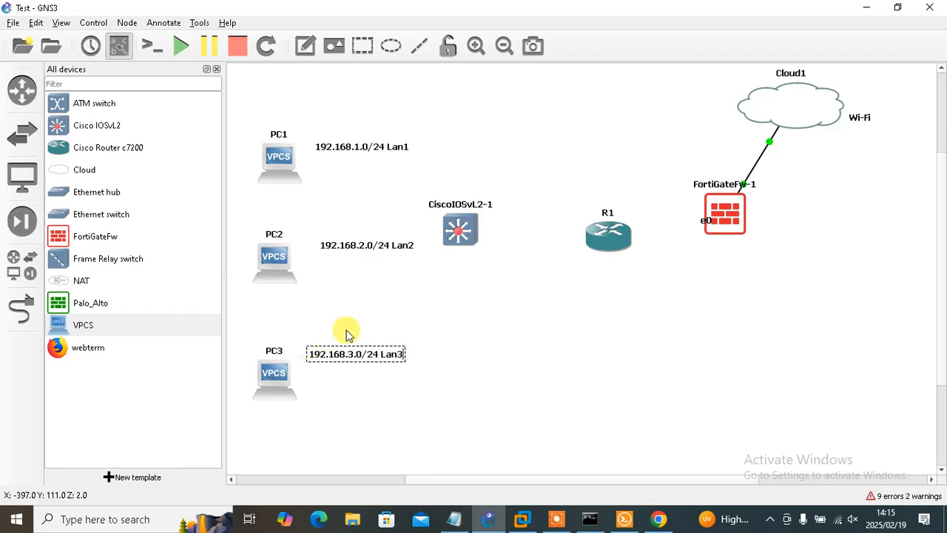
pyautogui.click(496, 119)
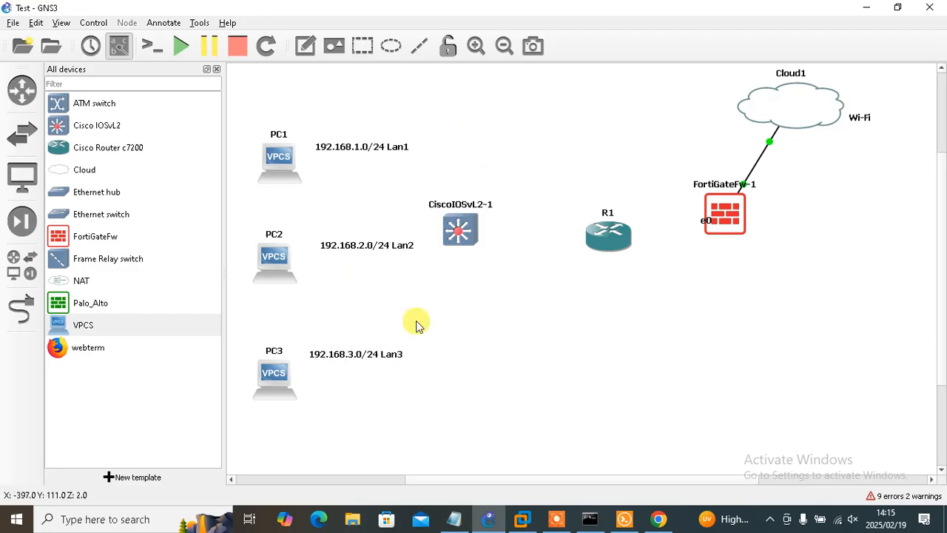
# Step: Shift CiscoIOSvL2-1 slightly right and link PC1's Ethernet0 to the switch's Gi0/0 port
pyautogui.moveTo(468, 234); pyautogui.dragTo(480, 239)
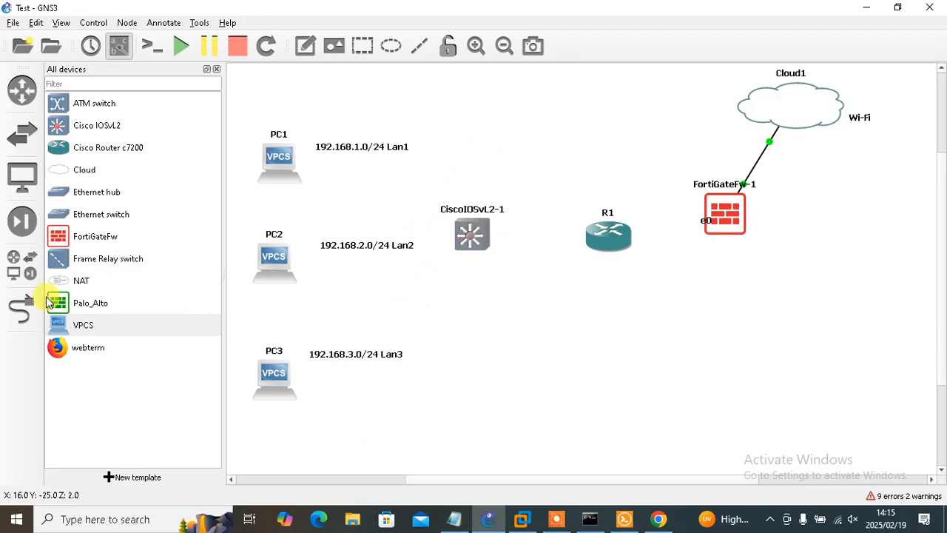
pyautogui.click(20, 307)
pyautogui.click(303, 160)
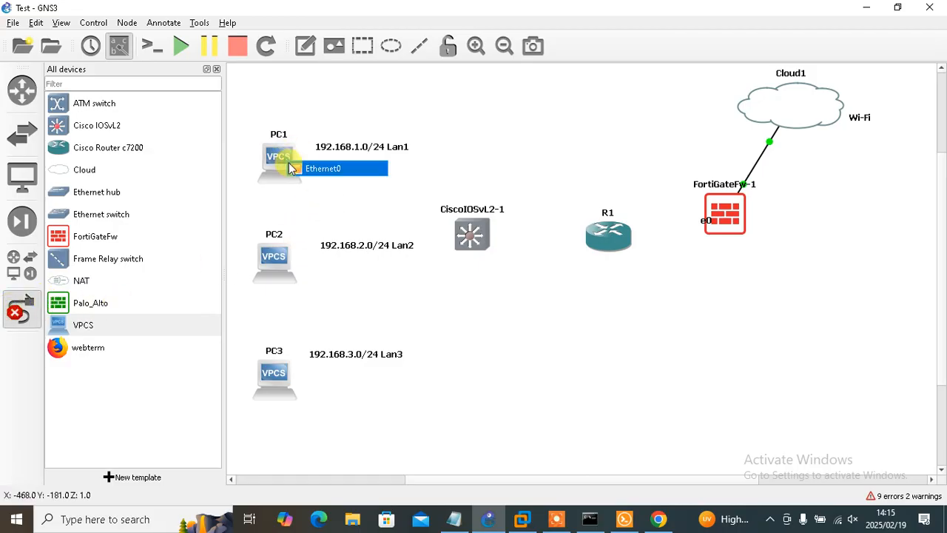
pyautogui.click(345, 172)
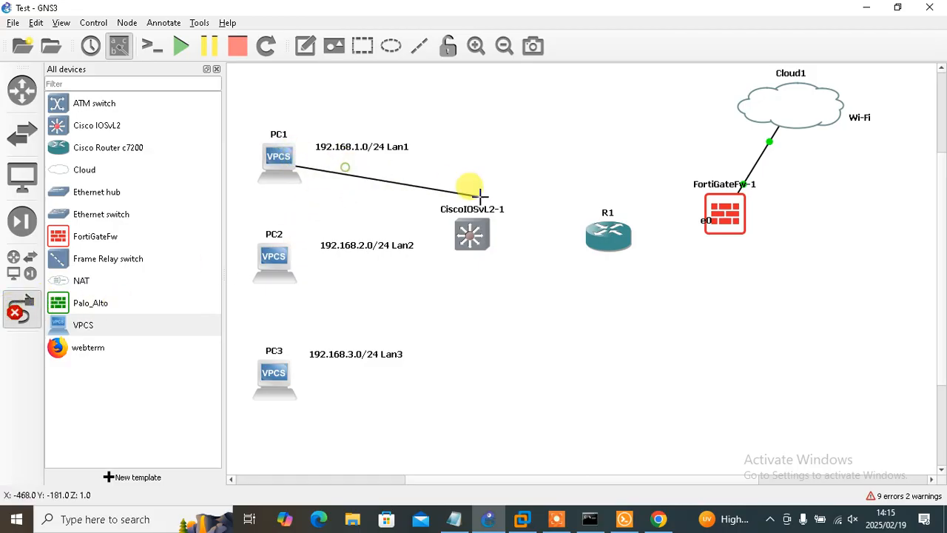
pyautogui.click(461, 234)
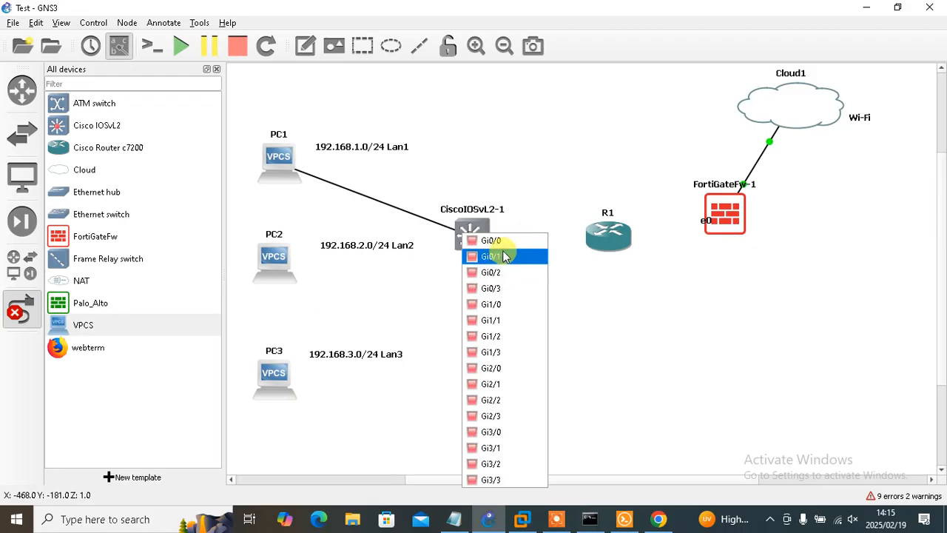
pyautogui.click(490, 241)
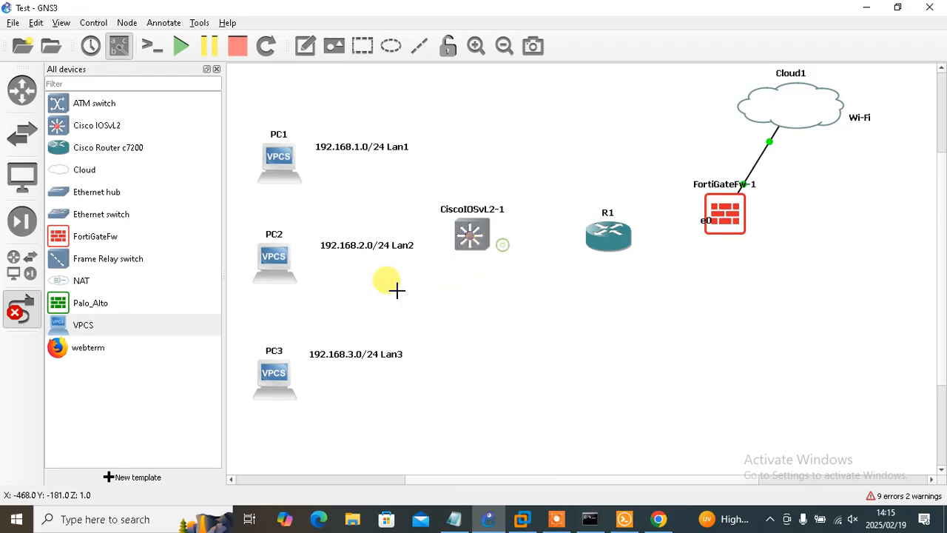
# Step: Link PC2's Ethernet0 to port Gi0/1 on CiscoIOSvL2-1
pyautogui.click(287, 268)
pyautogui.click(376, 279)
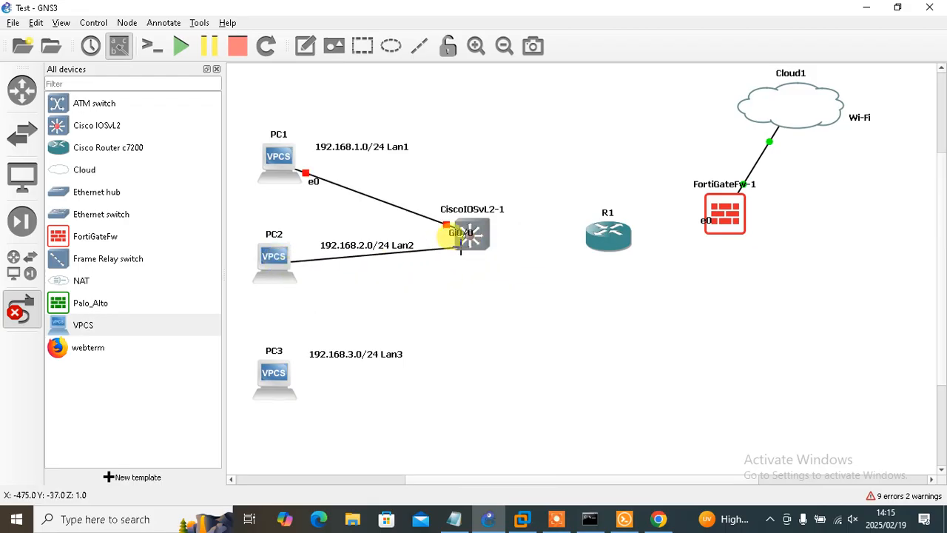
pyautogui.click(469, 243)
pyautogui.click(494, 264)
# Step: Link PC3's Ethernet0 to port Gi0/2 on CiscoIOSvL2-1
pyautogui.click(277, 374)
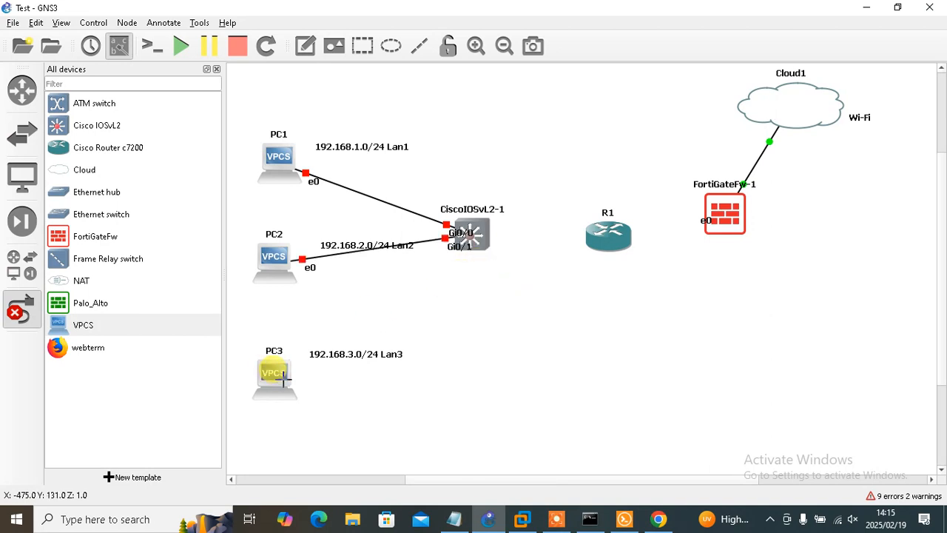
pyautogui.click(356, 377)
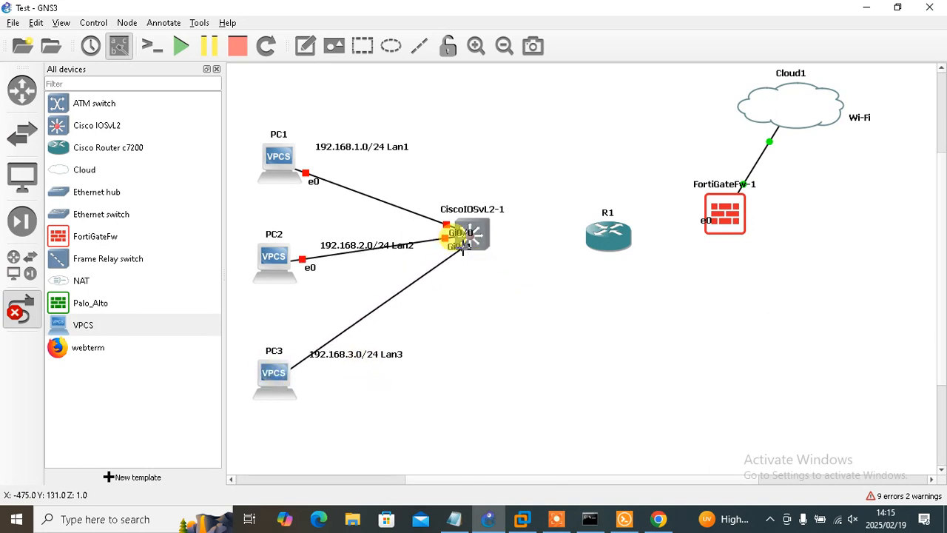
pyautogui.click(475, 234)
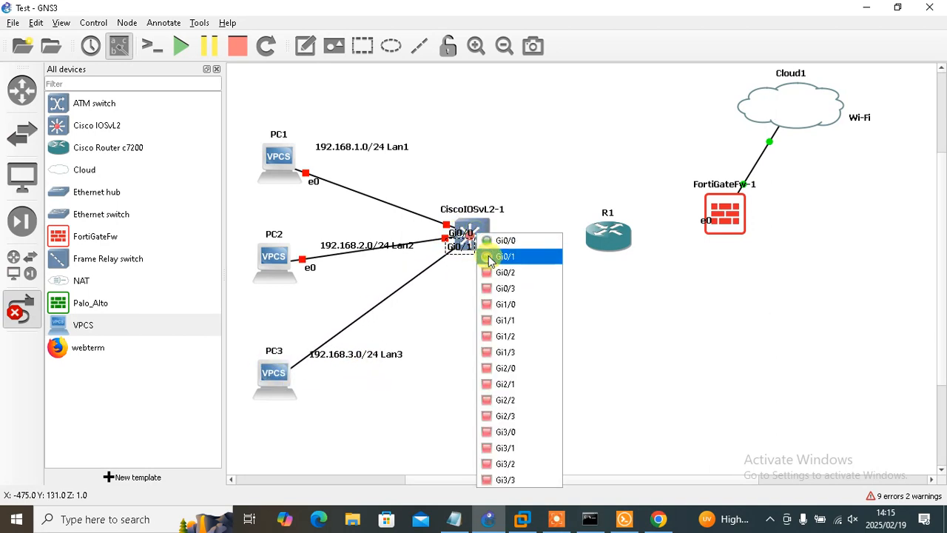
pyautogui.click(497, 272)
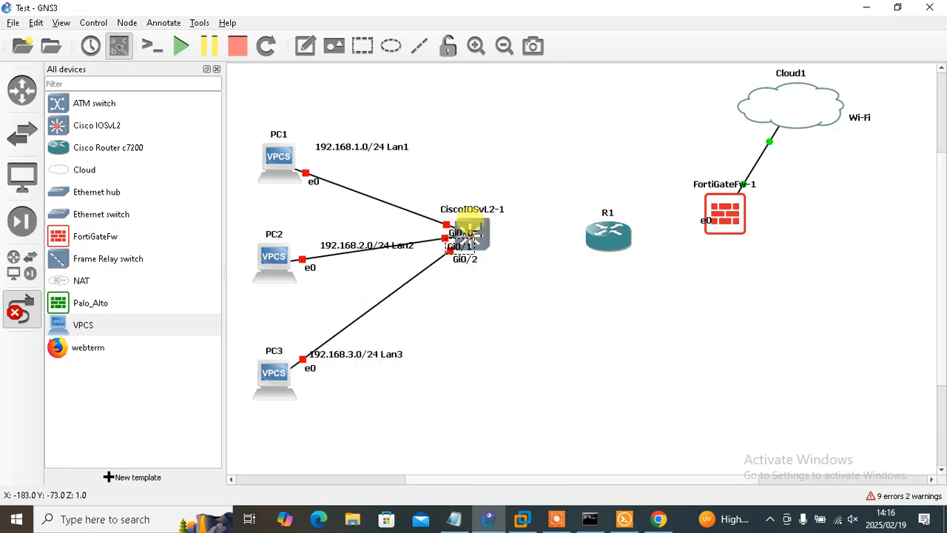
# Step: Link port Gi0/3 on CiscoIOSvL2-1 to FastEthernet0/0 on router R1 and leave link mode
pyautogui.click(483, 234)
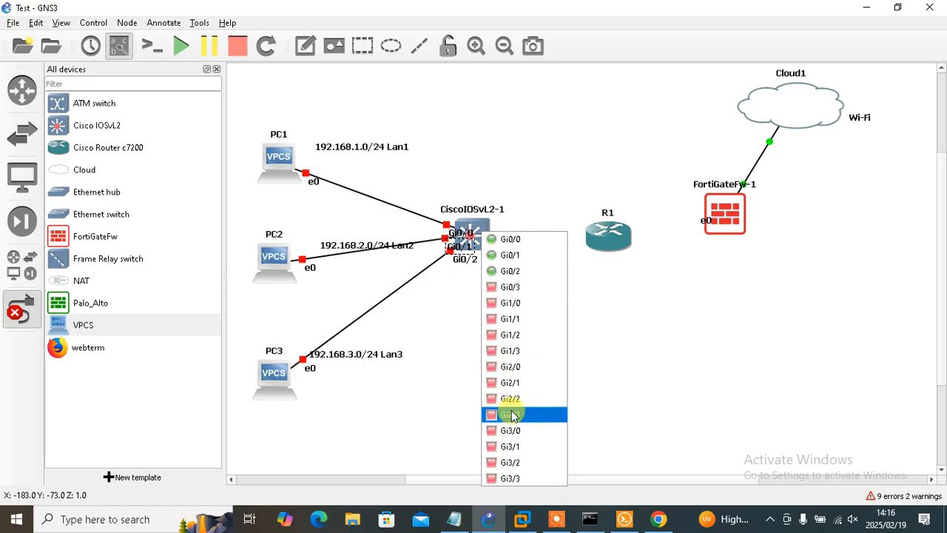
pyautogui.click(553, 287)
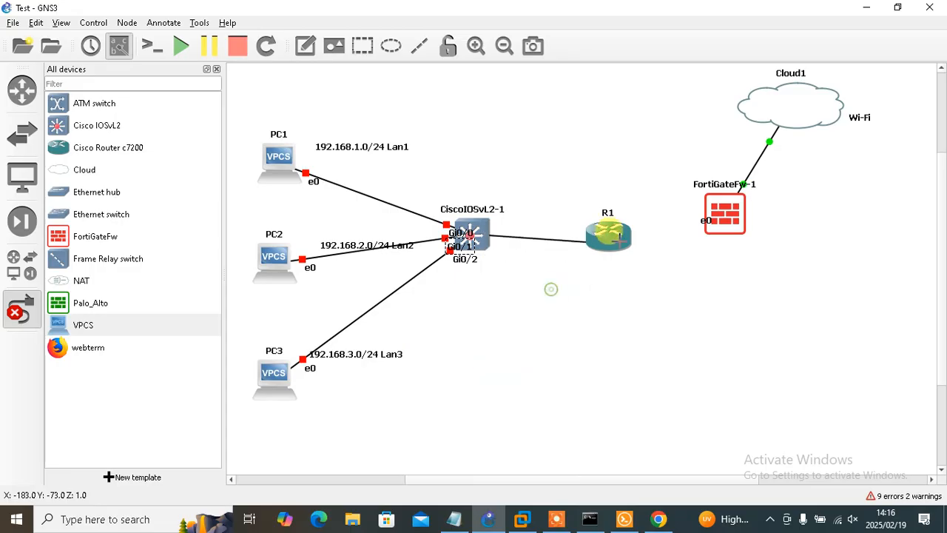
pyautogui.click(610, 247)
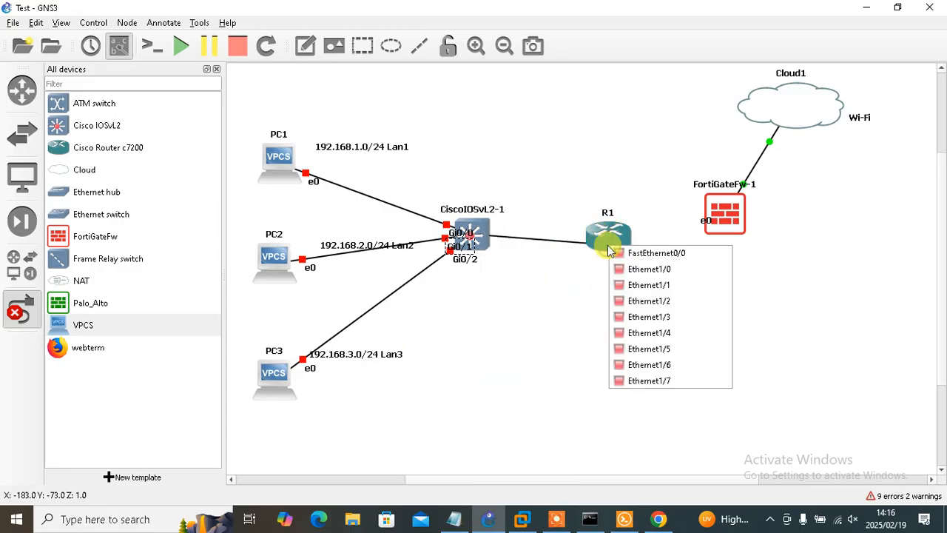
pyautogui.click(679, 256)
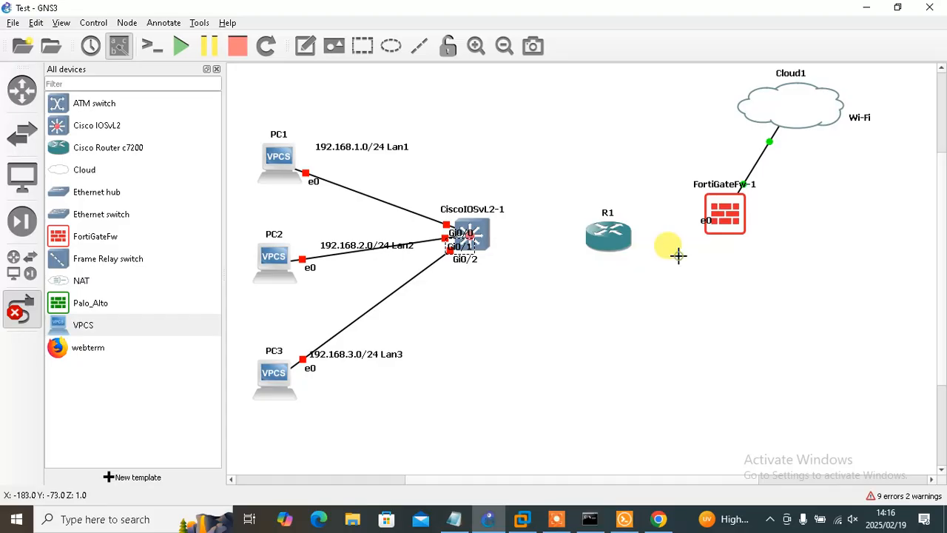
pyautogui.click(35, 310)
# Step: Start router R1 and open its console, bringing up the R1# command prompt
pyautogui.rightClick(618, 244)
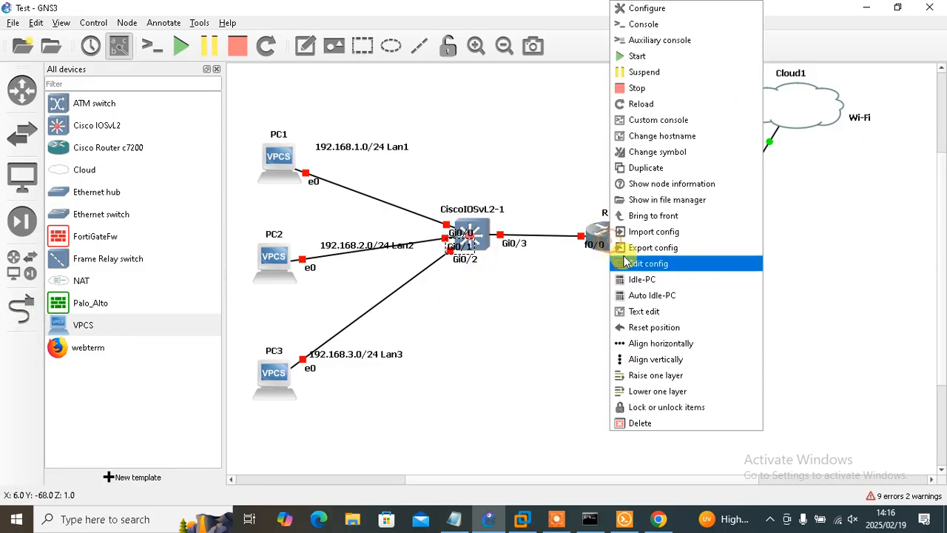
pyautogui.click(644, 58)
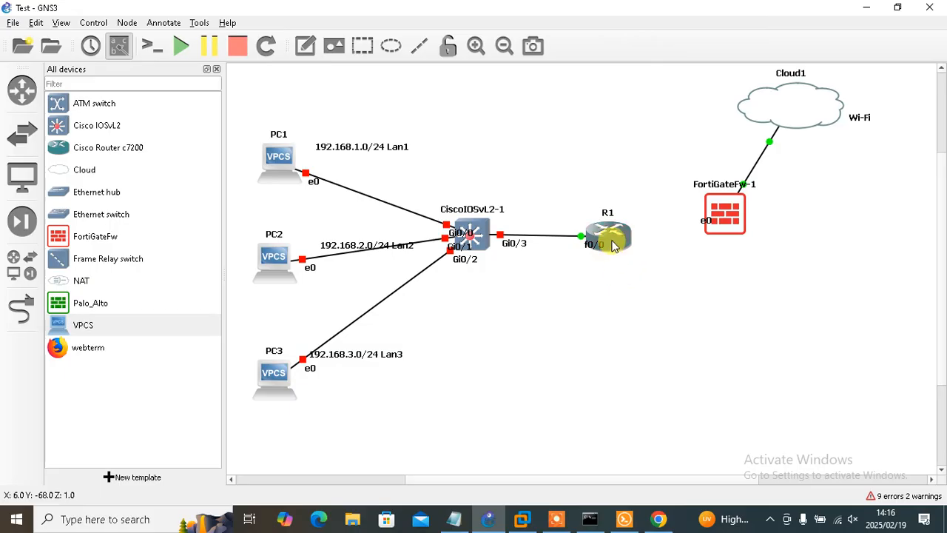
pyautogui.rightClick(617, 235)
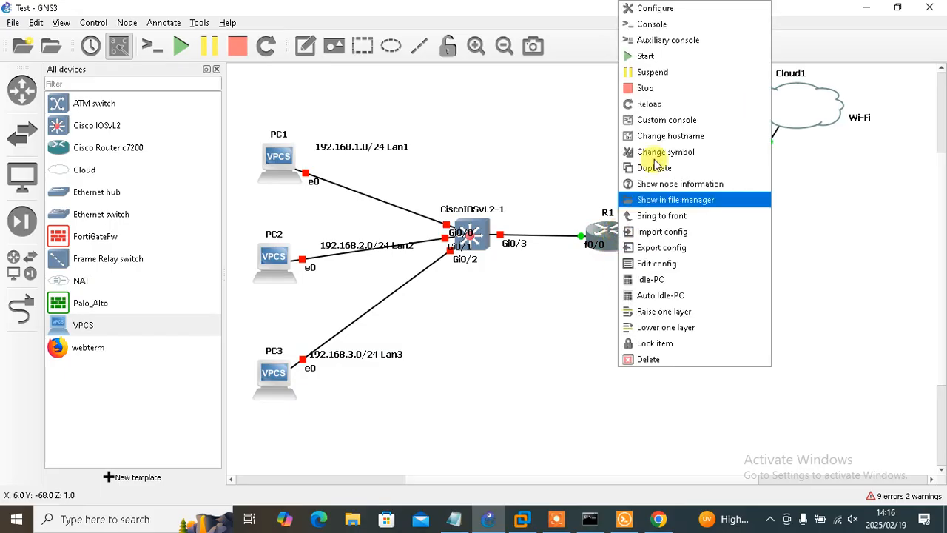
pyautogui.click(676, 24)
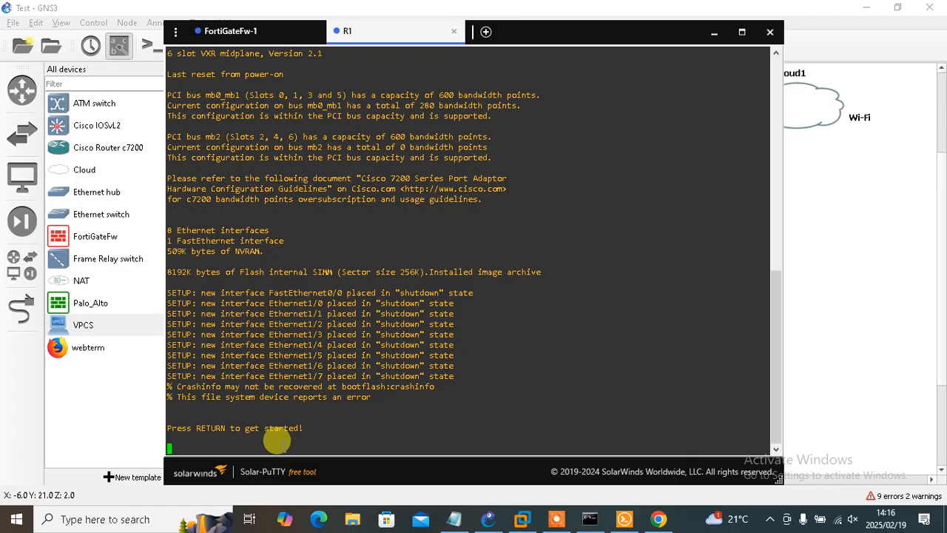
pyautogui.press('Return')
pyautogui.press('Return')
pyautogui.press('Return')
pyautogui.press('Return')
pyautogui.press('Return')
pyautogui.press('Return')
pyautogui.press('Return')
pyautogui.press('Return')
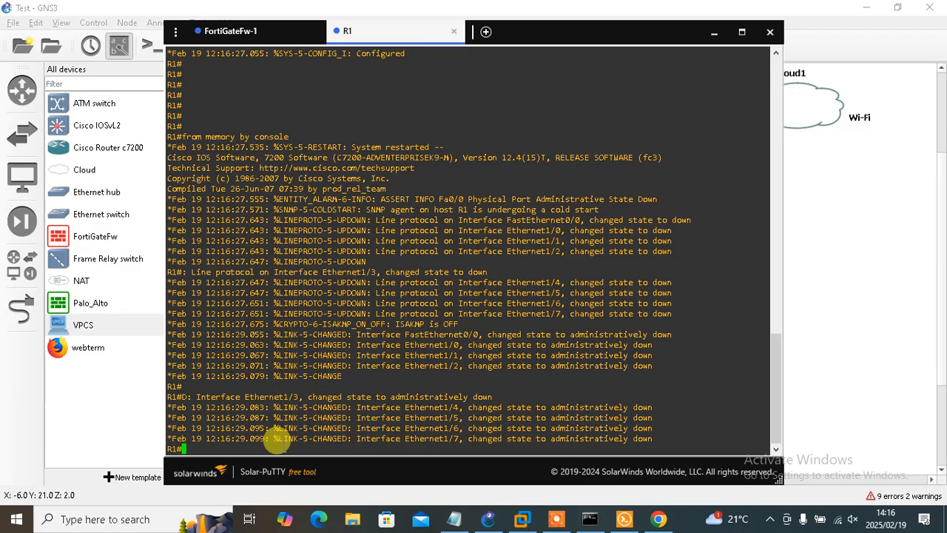
# Step: Run "show run" on R1, page through the interface configuration down to the control-plane section, and quit the listing
pyautogui.write('show run')
pyautogui.press('Return')
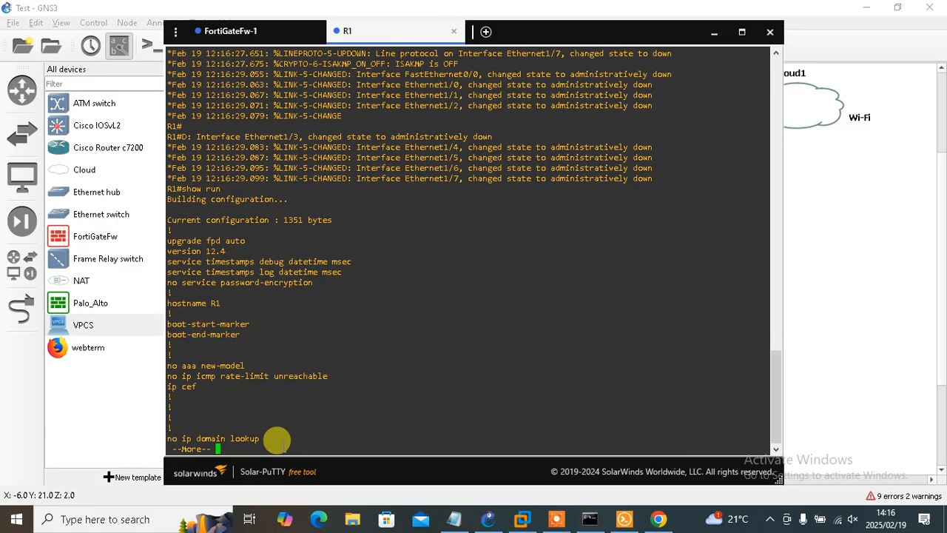
pyautogui.press('Return')
pyautogui.press('Return')
pyautogui.press('Return')
pyautogui.press('Return')
pyautogui.press('Return')
pyautogui.press('Return')
pyautogui.press('Return')
pyautogui.press('Return')
pyautogui.press('Return')
pyautogui.press('Return')
pyautogui.press('Return')
pyautogui.press('Return')
pyautogui.press('Return')
pyautogui.press('Return')
pyautogui.press('Return')
pyautogui.press('Return')
pyautogui.press('Return')
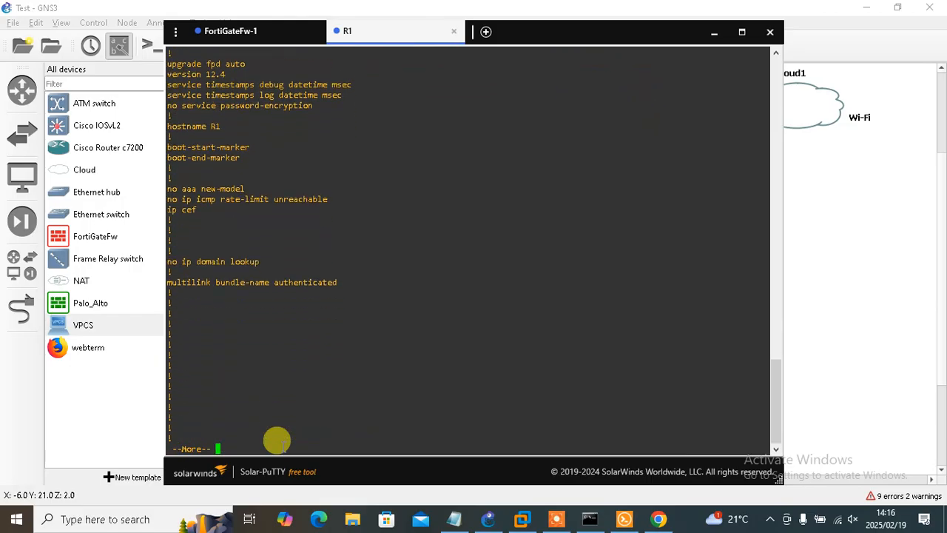
pyautogui.press('Return')
pyautogui.press('Return')
pyautogui.press('Return')
pyautogui.press('Return')
pyautogui.press('Return')
pyautogui.press('Return')
pyautogui.press('Return')
pyautogui.press('Return')
pyautogui.press('Return')
pyautogui.press('Return')
pyautogui.press('Return')
pyautogui.press('Return')
pyautogui.press('Return')
pyautogui.press('Return')
pyautogui.press('Return')
pyautogui.press('Return')
pyautogui.press('Return')
pyautogui.press('Return')
pyautogui.press('Return')
pyautogui.press('Return')
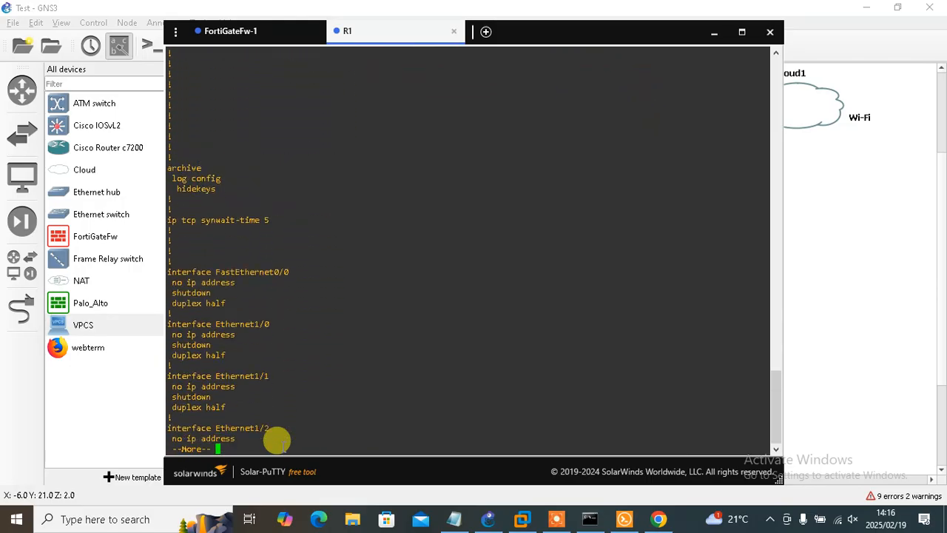
pyautogui.press('Return')
pyautogui.press('Return')
pyautogui.press('Return')
pyautogui.press('Return')
pyautogui.press('Return')
pyautogui.press('Return')
pyautogui.press('Return')
pyautogui.press('Return')
pyautogui.press('Return')
pyautogui.press('Return')
pyautogui.press('Return')
pyautogui.press('Return')
pyautogui.press('Return')
pyautogui.press('Return')
pyautogui.press('Return')
pyautogui.press('Return')
pyautogui.press('Return')
pyautogui.press('Return')
pyautogui.press('Return')
pyautogui.press('Return')
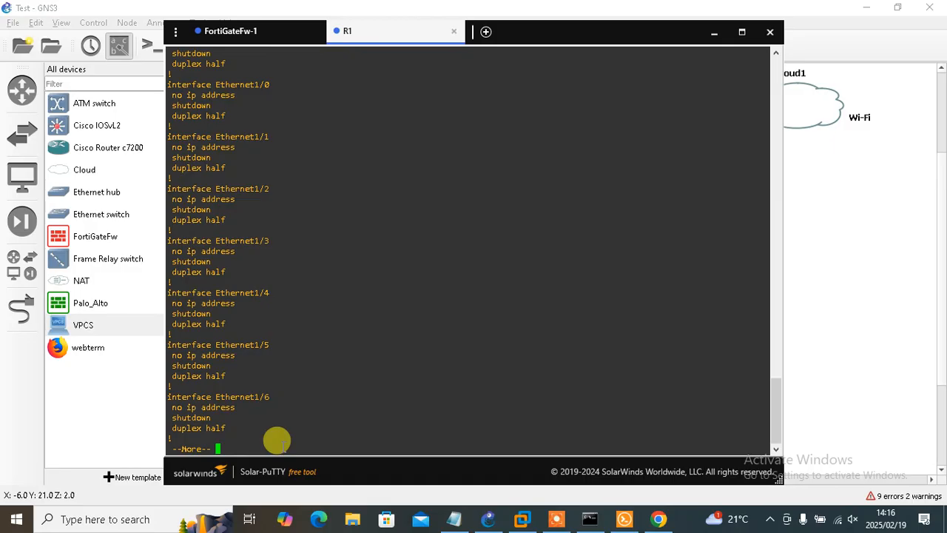
pyautogui.press('Return')
pyautogui.press('Return')
pyautogui.press('Return')
pyautogui.press('Return')
pyautogui.press('Return')
pyautogui.press('Return')
pyautogui.press('Return')
pyautogui.press('Return')
pyautogui.press('Return')
pyautogui.press('Return')
pyautogui.press('Return')
pyautogui.press('Return')
pyautogui.press('Return')
pyautogui.press('Return')
pyautogui.press('Return')
pyautogui.press('Return')
pyautogui.press('Return')
pyautogui.press('Return')
pyautogui.press('Return')
pyautogui.press('Return')
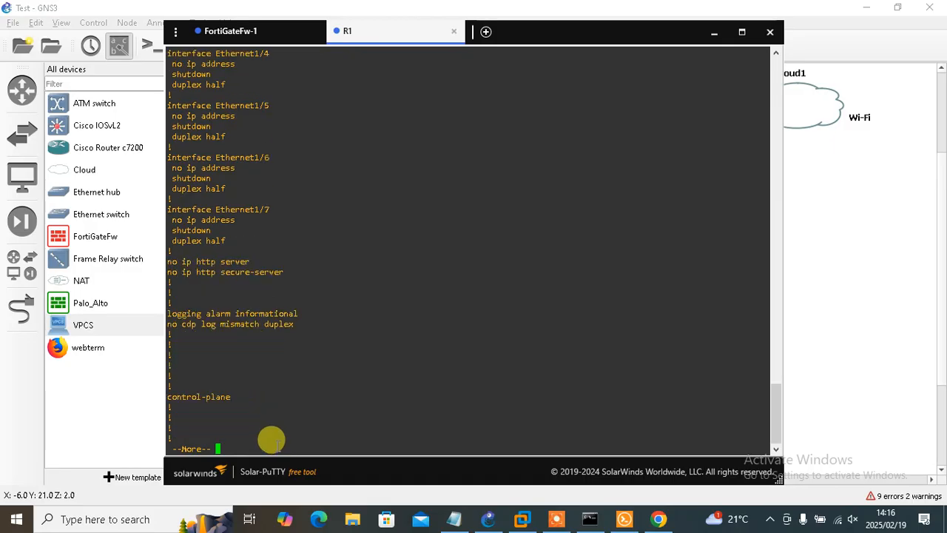
pyautogui.press('q')
pyautogui.press('Return')
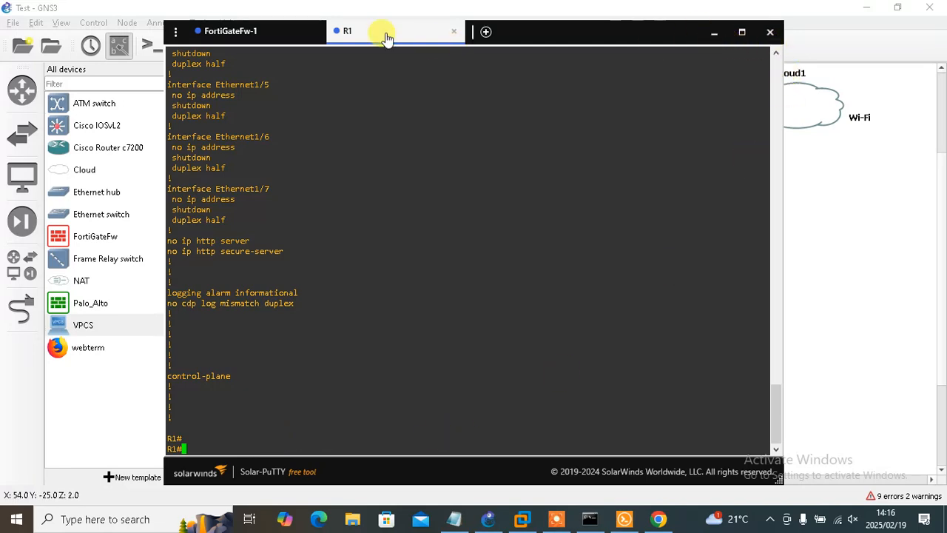
# Step: Minimize R1's console and start all devices in the topology
pyautogui.click(708, 33)
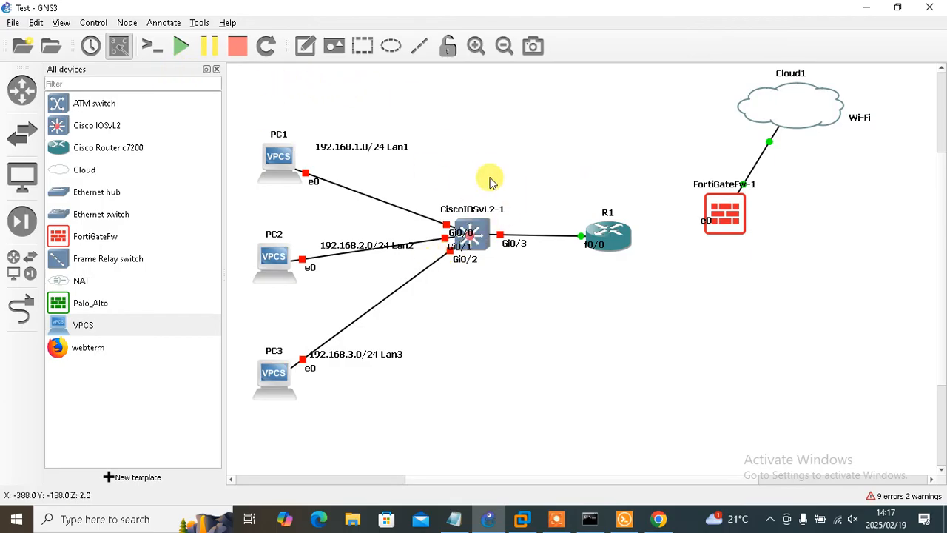
pyautogui.click(180, 46)
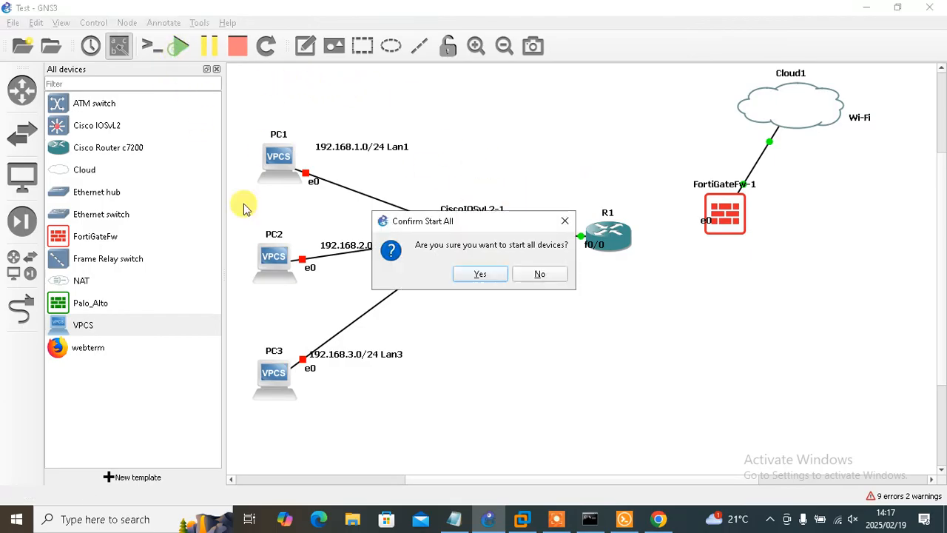
pyautogui.click(480, 278)
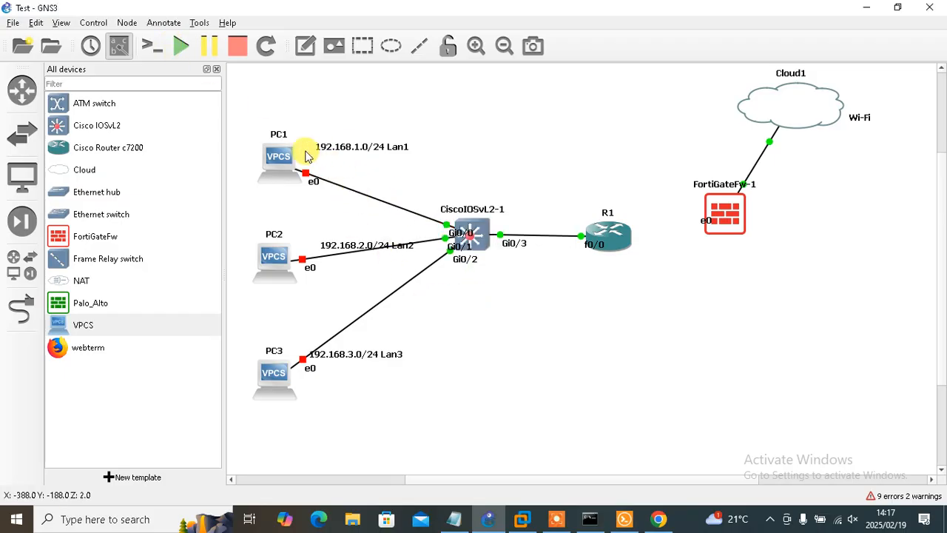